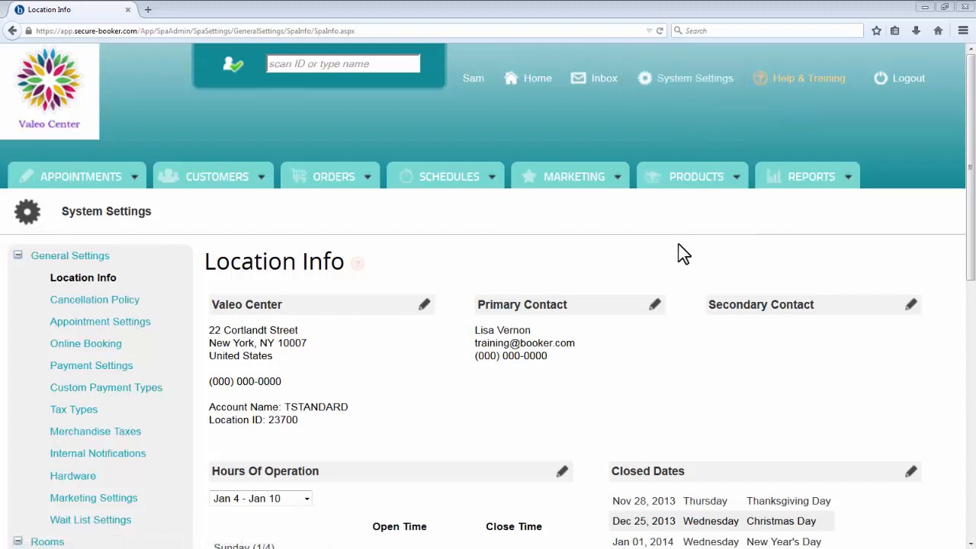
# Step: Review the location info and the General Settings options, and view the help note for Enable Loyalty Rewards
pyautogui.scroll(-3, 683, 254)
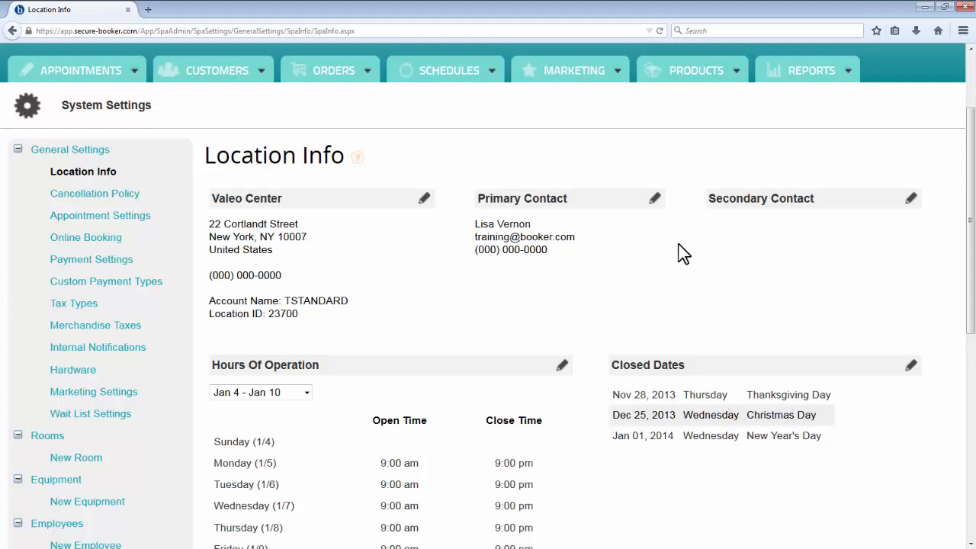
pyautogui.scroll(3, 682, 254)
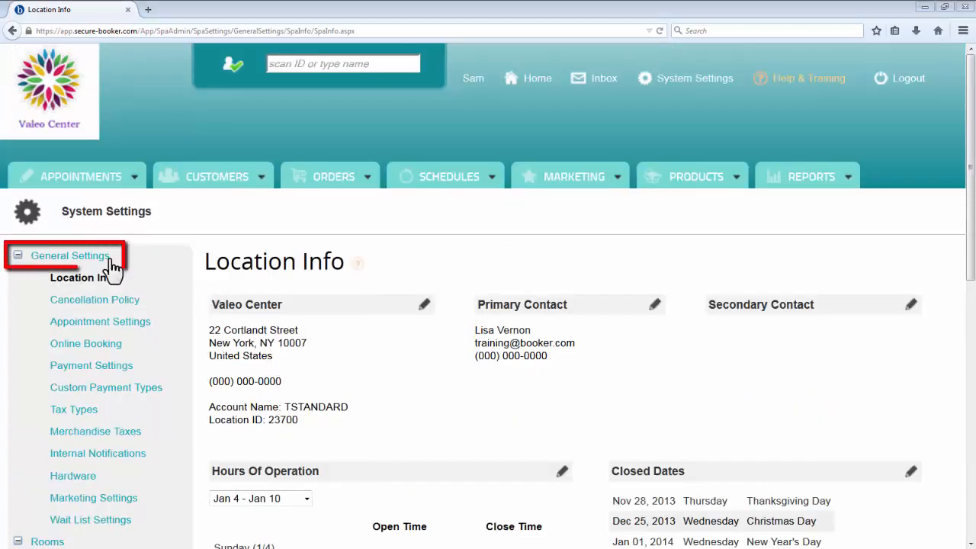
pyautogui.click(67, 256)
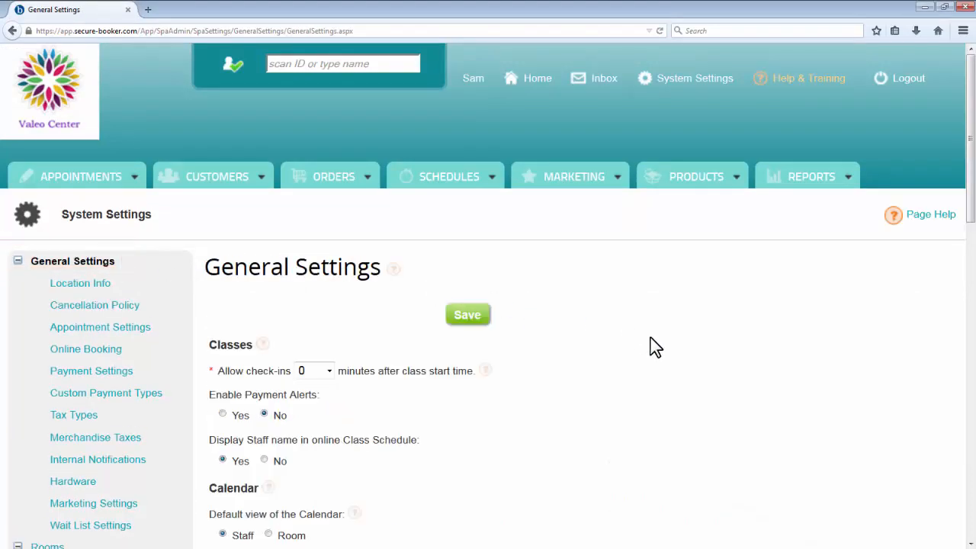
pyautogui.scroll(-5, 650, 345)
pyautogui.scroll(-1, 654, 347)
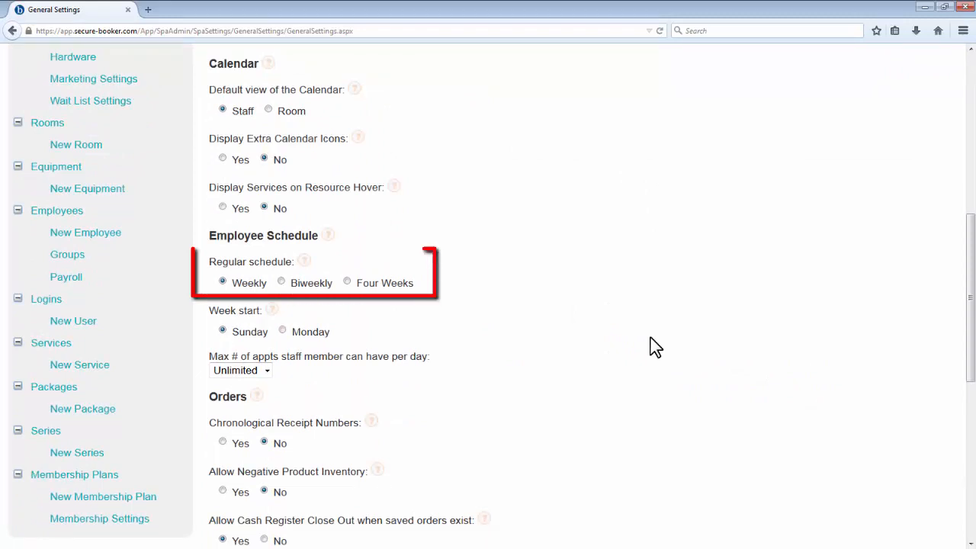
pyautogui.scroll(-3, 654, 347)
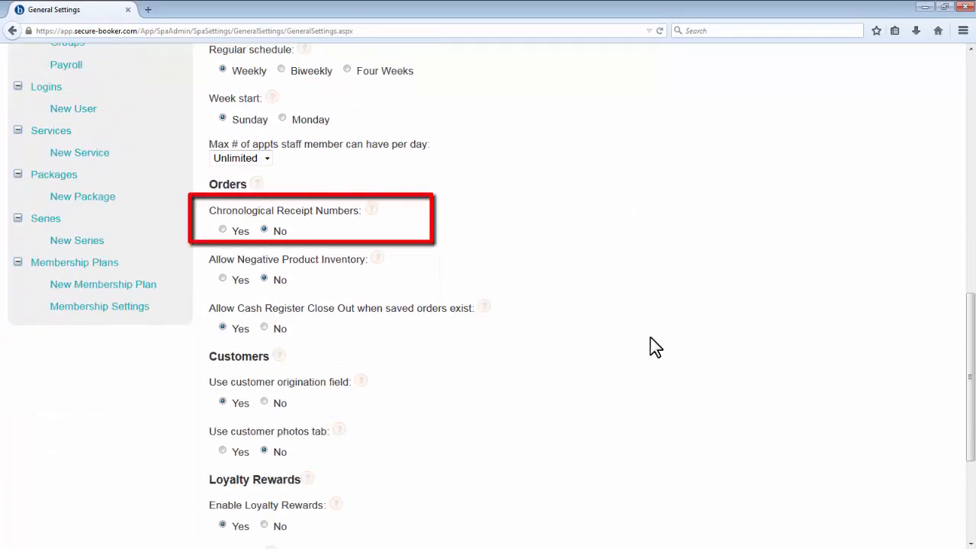
pyautogui.scroll(-3, 654, 347)
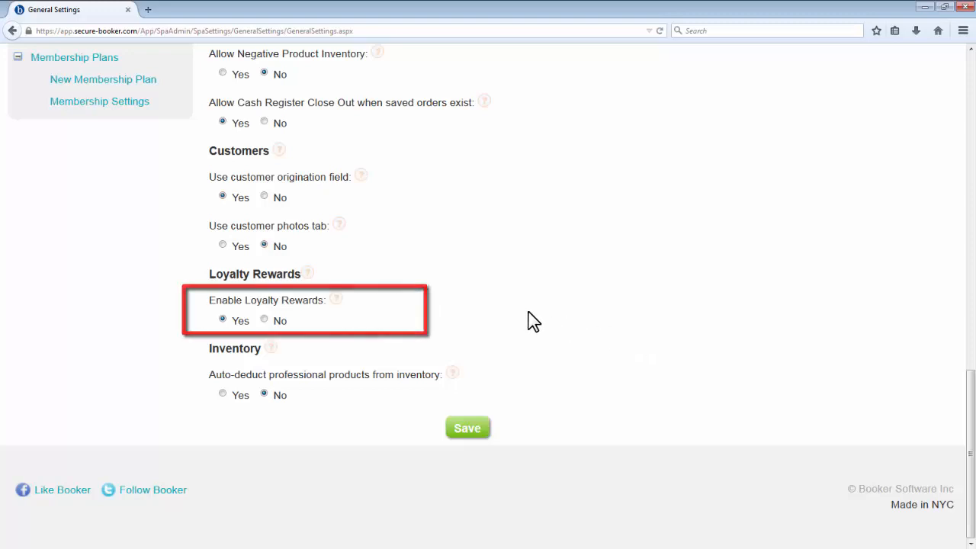
pyautogui.click(337, 300)
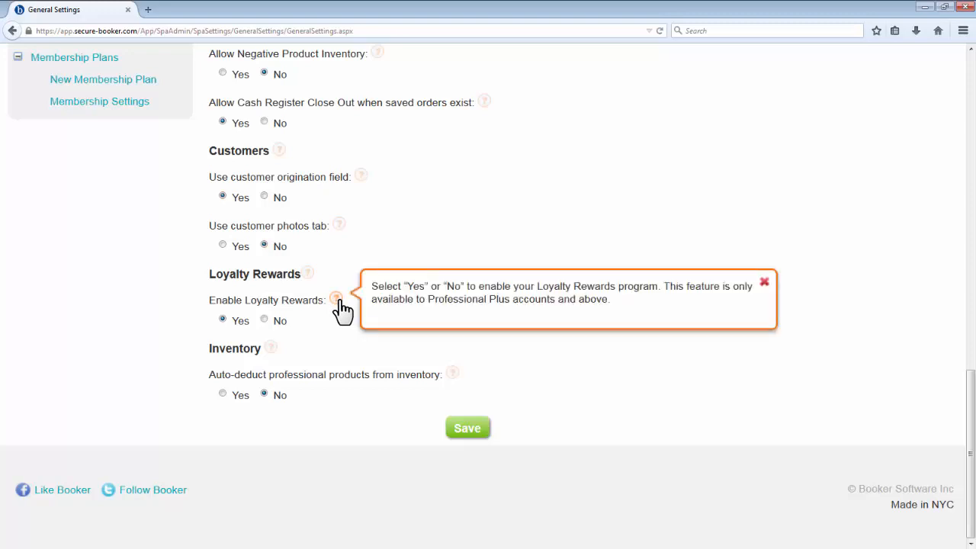
# Step: Edit the Sales Tax type, set its rate to 8.75%, and save it
pyautogui.scroll(15, 361, 350)
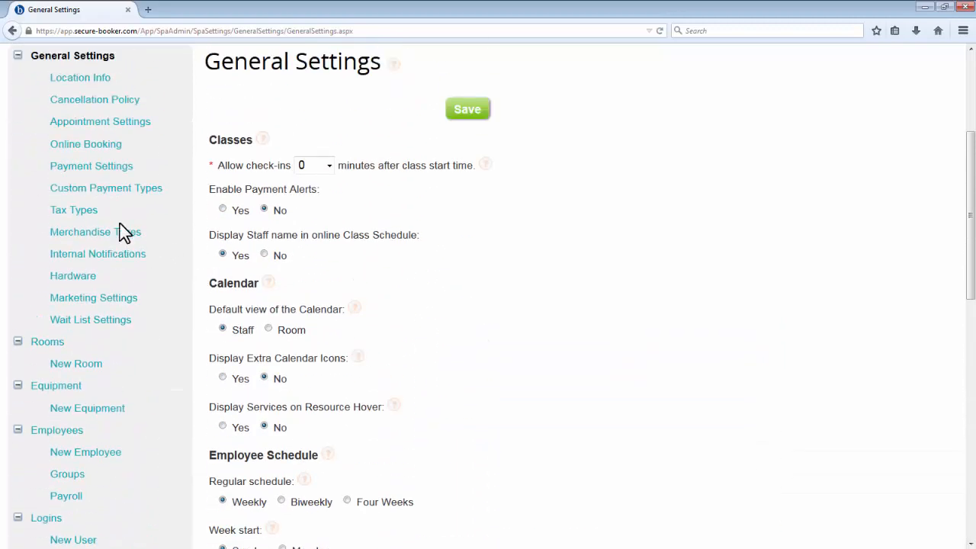
pyautogui.click(86, 214)
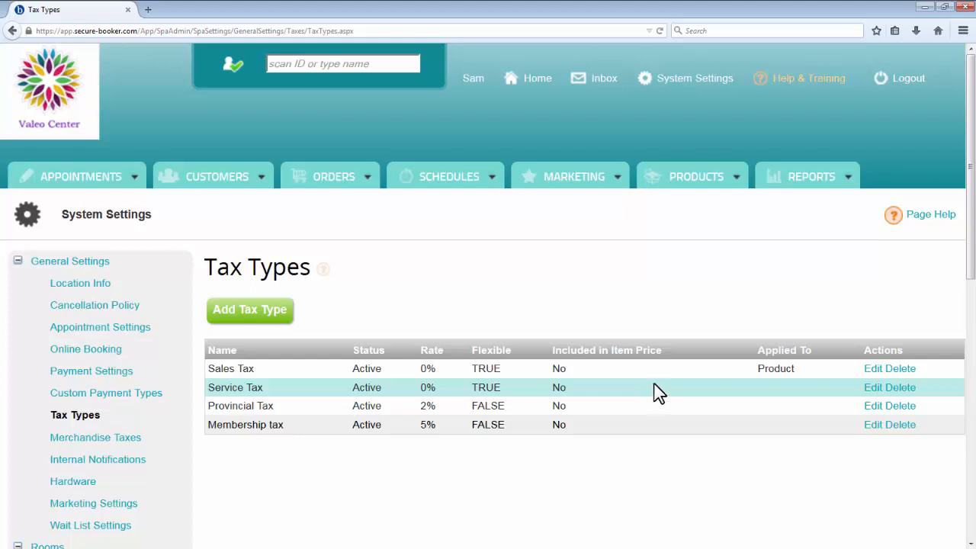
pyautogui.click(868, 369)
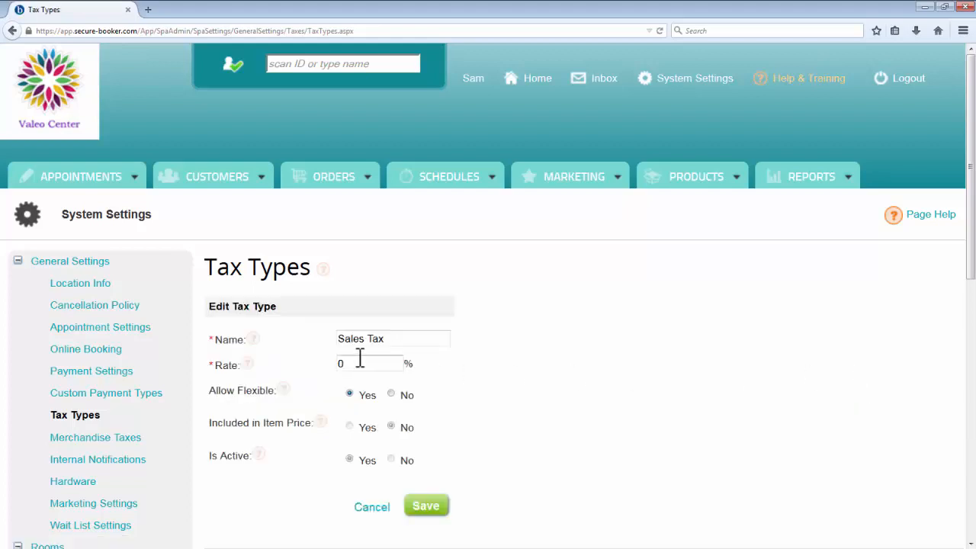
pyautogui.moveTo(368, 363); pyautogui.dragTo(255, 354)
pyautogui.write('8.75')
pyautogui.click(431, 509)
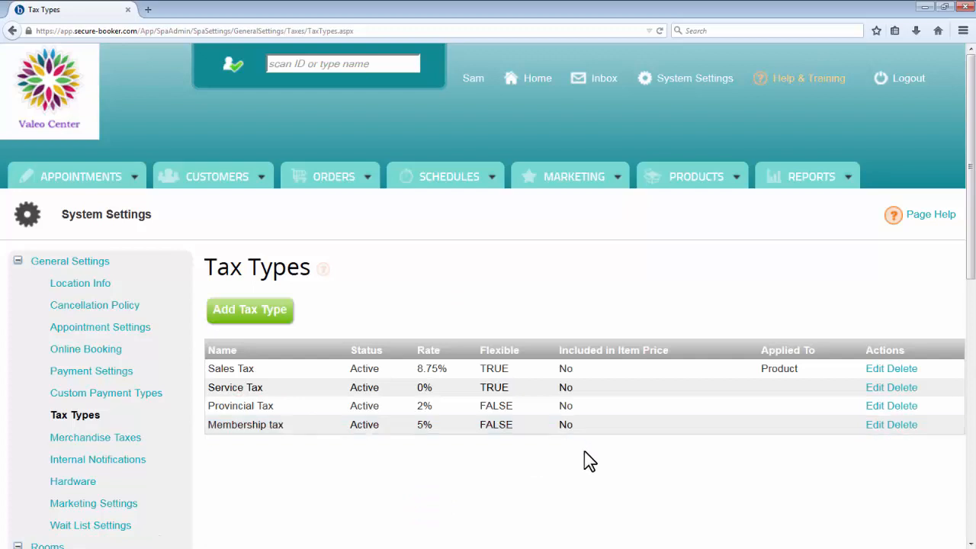
# Step: Examine the Internal Notifications settings for customer and internal bookings
pyautogui.scroll(-3, 584, 460)
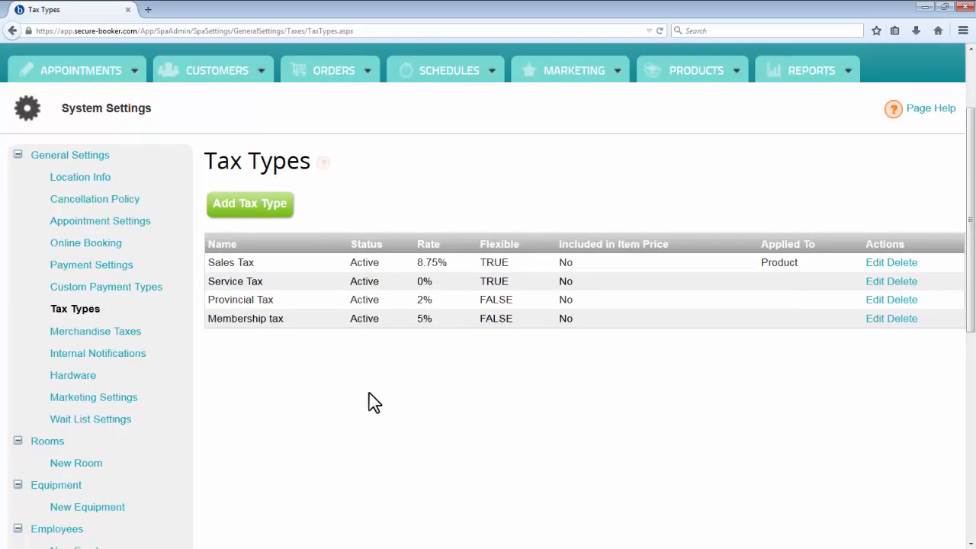
pyautogui.click(154, 361)
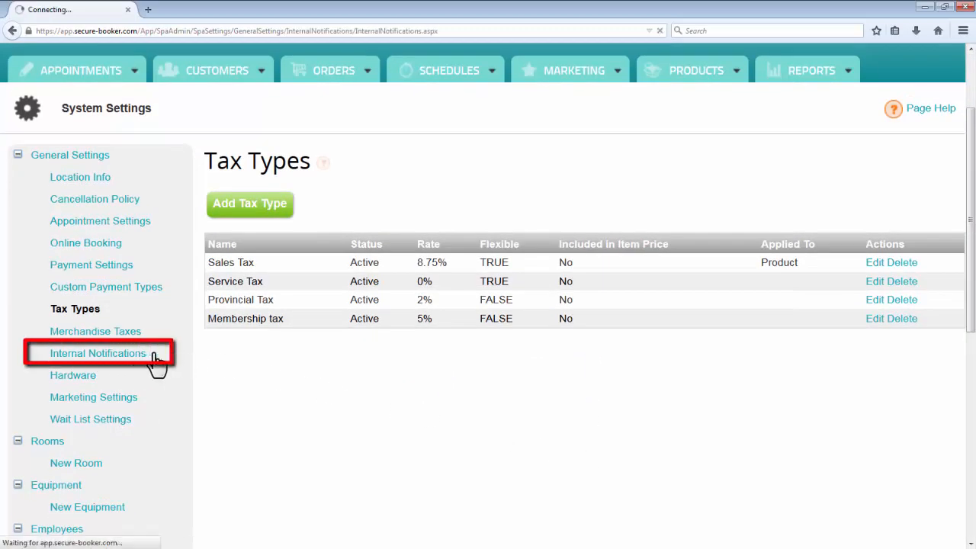
pyautogui.scroll(-3, 785, 406)
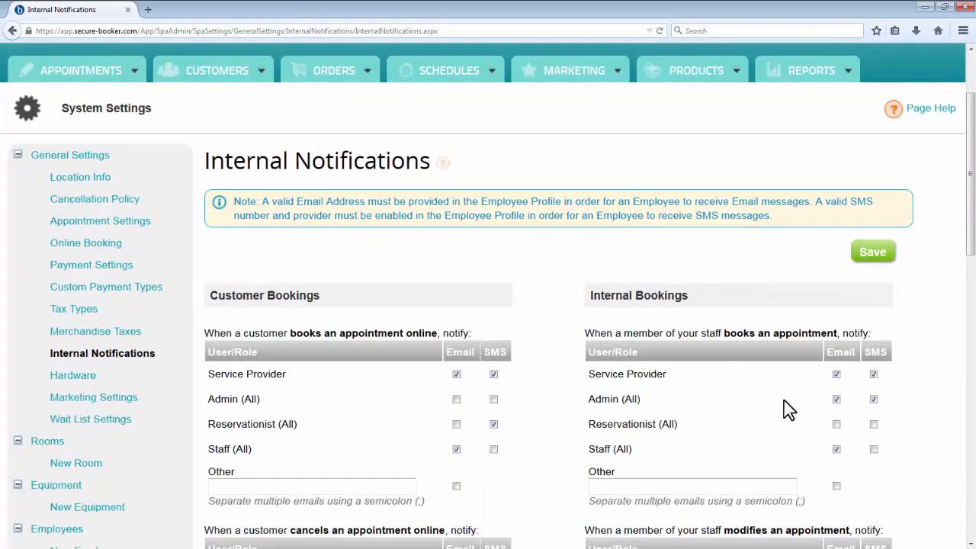
pyautogui.scroll(-3, 789, 409)
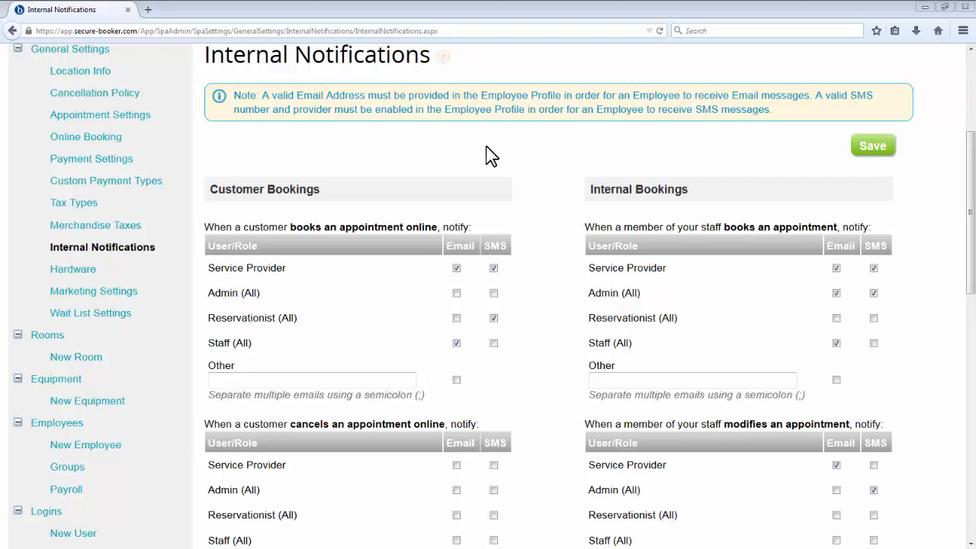
# Step: Start a new membership plan named "Monthly Massage" and continue past the name page
pyautogui.scroll(-10, 491, 156)
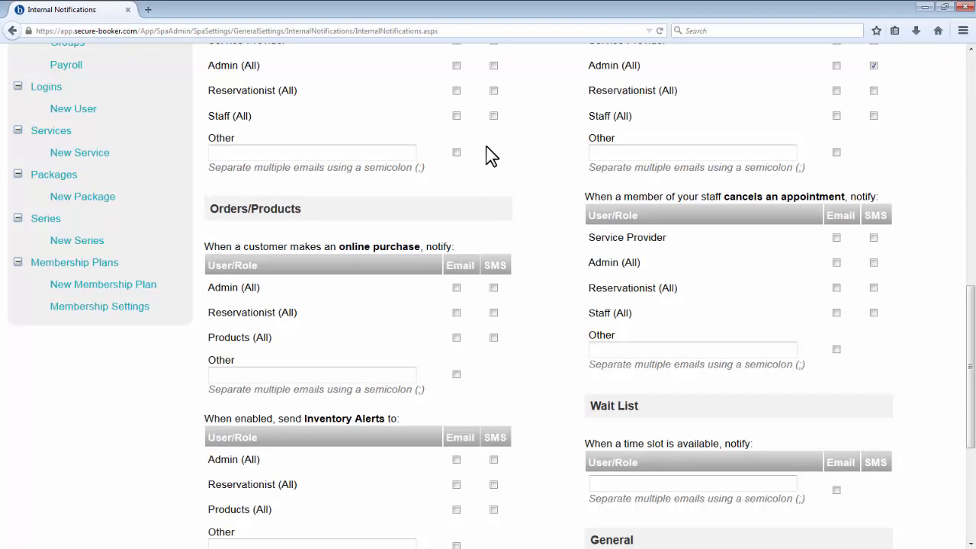
pyautogui.click(155, 288)
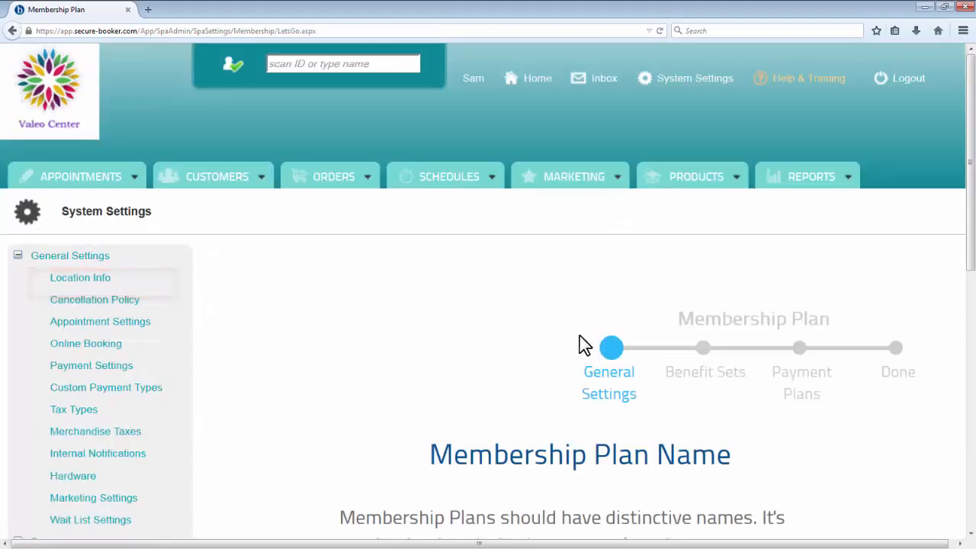
pyautogui.scroll(-5, 609, 370)
pyautogui.click(606, 368)
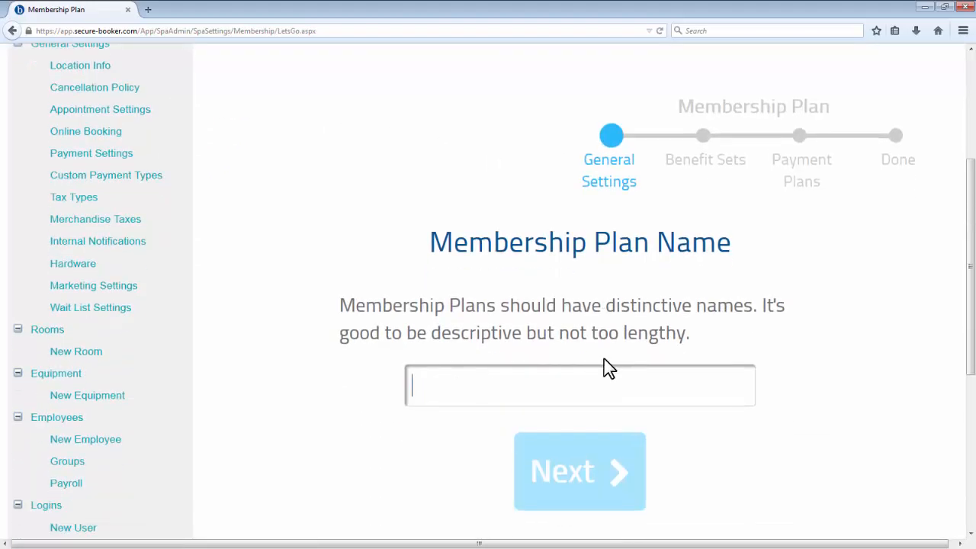
pyautogui.write('Monthly Massage')
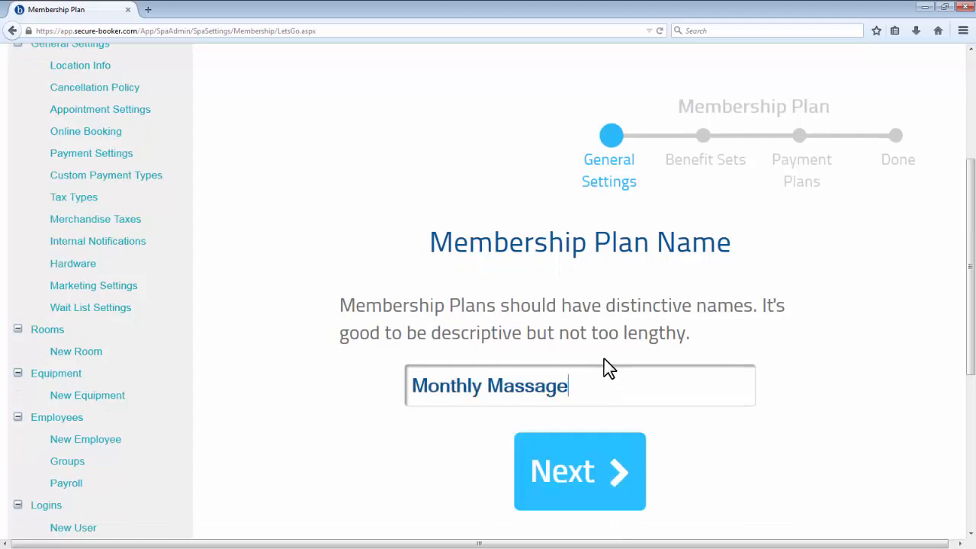
pyautogui.click(615, 463)
# Step: Continue through the general plan settings with both loyalty point acceleration and membership sharing set to No
pyautogui.scroll(-7, 959, 363)
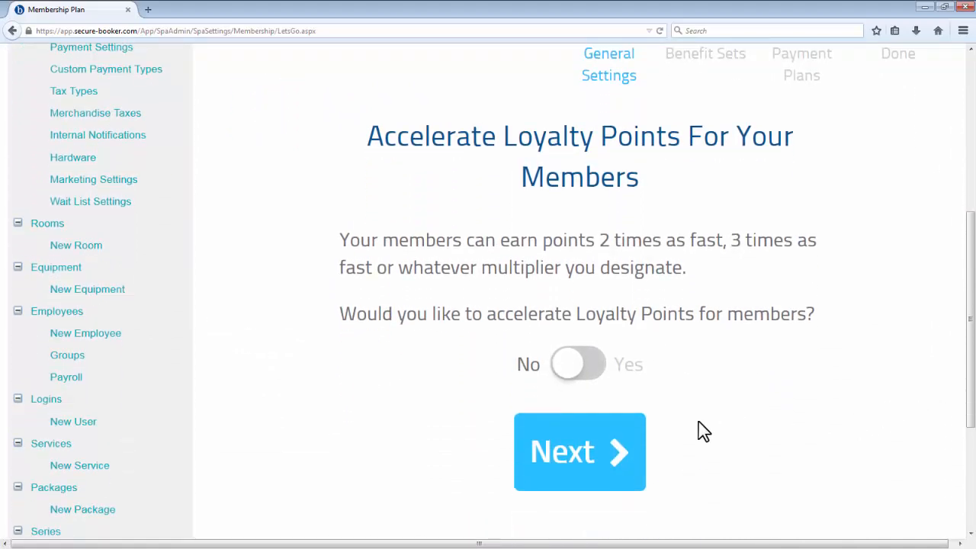
pyautogui.click(627, 458)
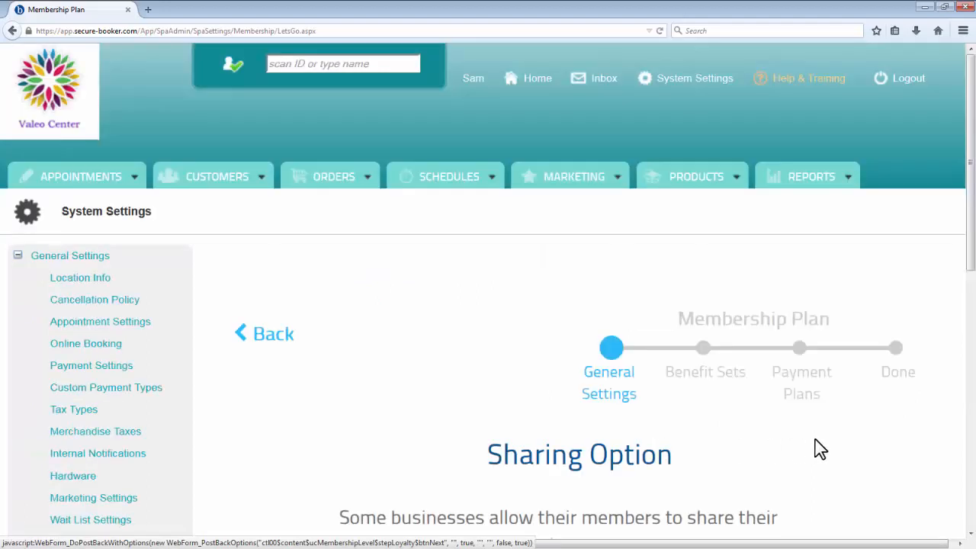
pyautogui.scroll(-5, 905, 457)
pyautogui.scroll(-3, 906, 457)
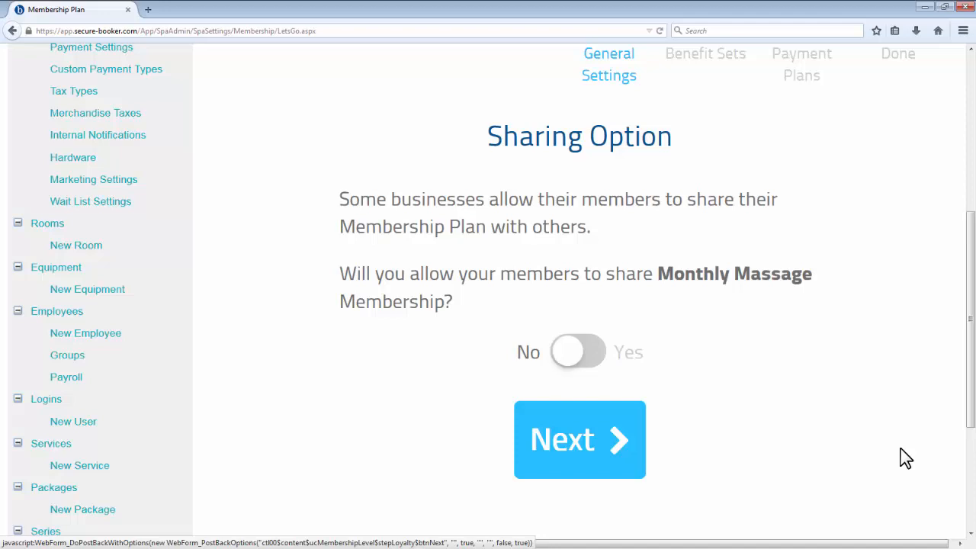
pyautogui.click(612, 437)
# Step: Opt to set up a Benefit Set for the plan and include some services, selecting all Massages
pyautogui.scroll(-4, 908, 430)
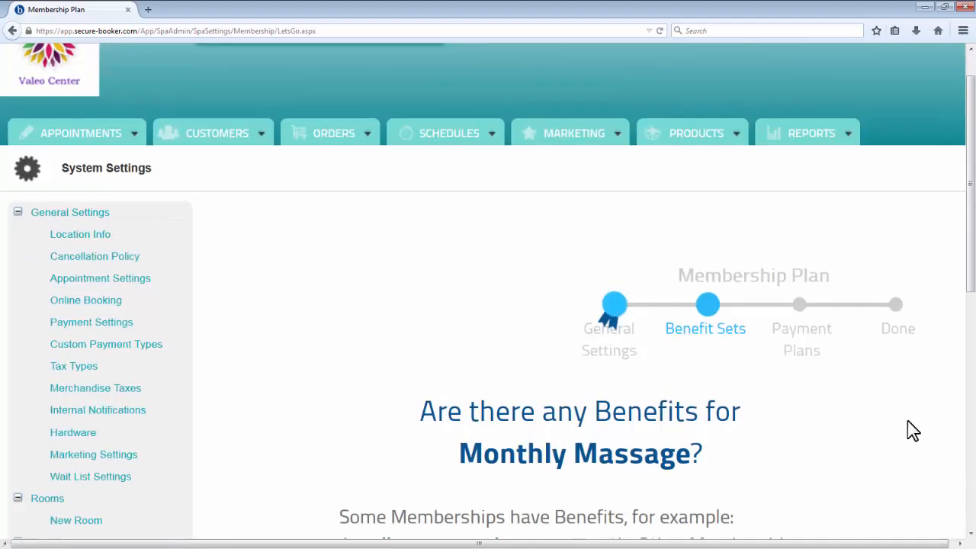
pyautogui.scroll(-1, 907, 420)
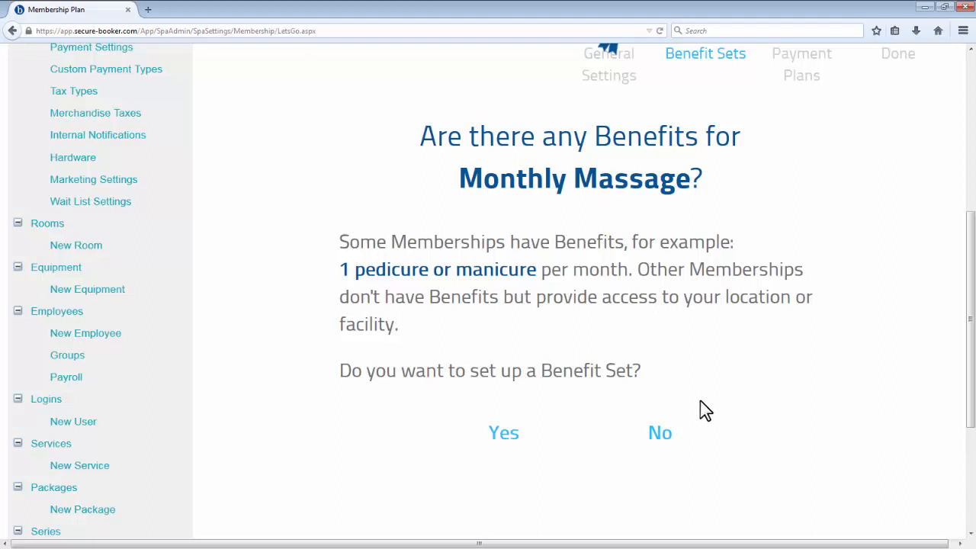
pyautogui.click(522, 442)
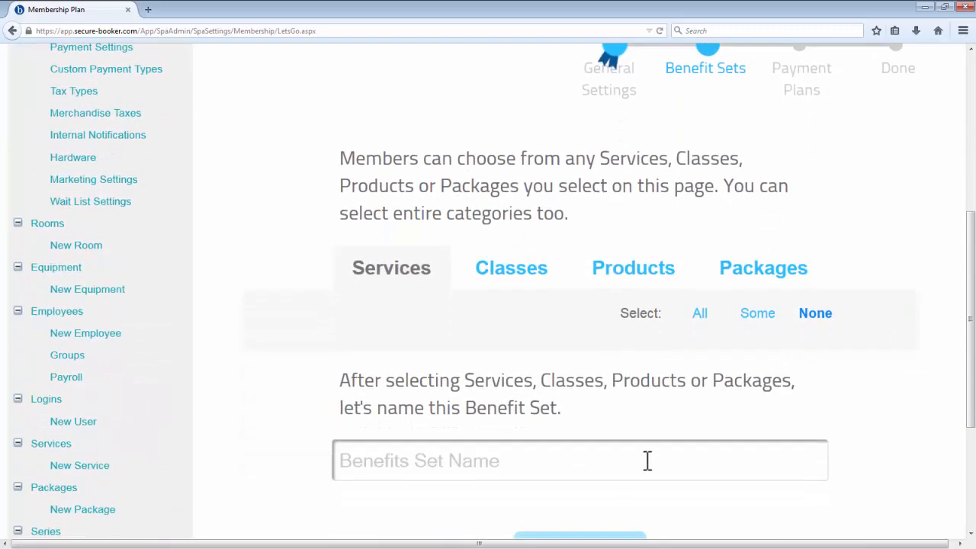
pyautogui.click(646, 460)
pyautogui.click(757, 313)
pyautogui.click(736, 265)
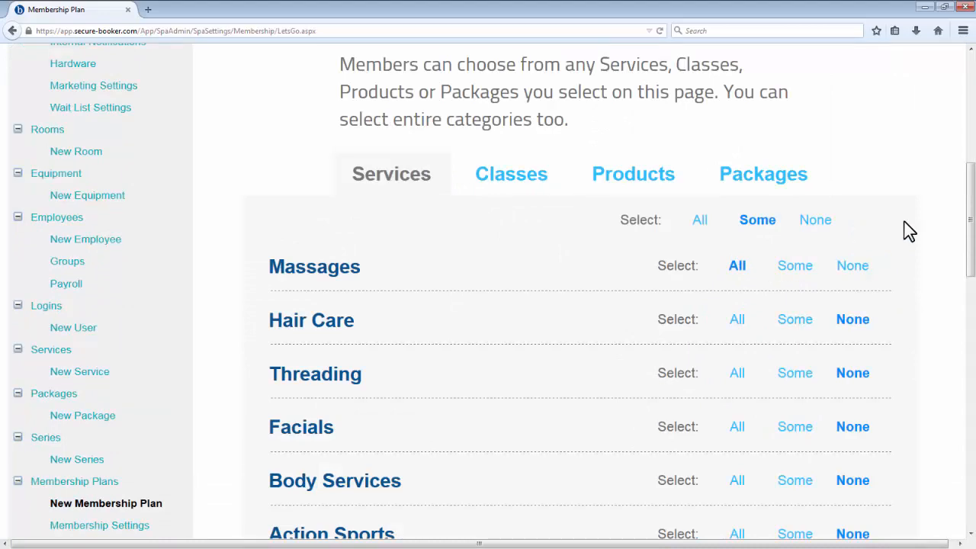
# Step: Name the Benefit Set "Any Massage"
pyautogui.scroll(-12, 908, 231)
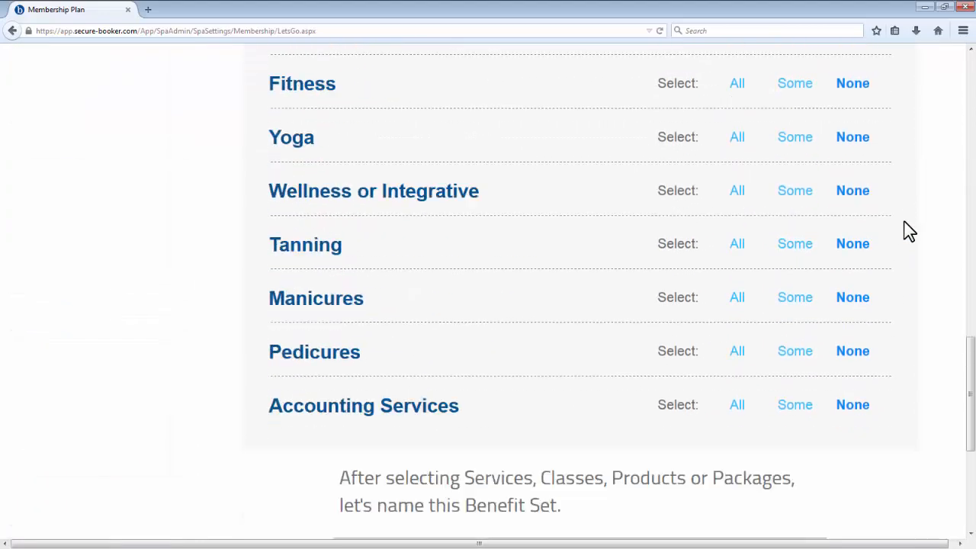
pyautogui.click(630, 284)
pyautogui.write('Any ')
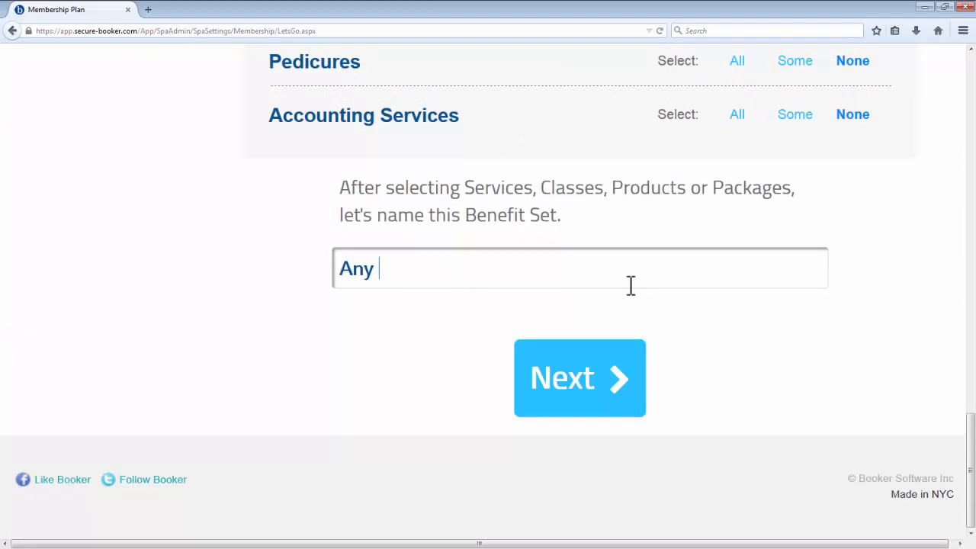
pyautogui.write('Massage')
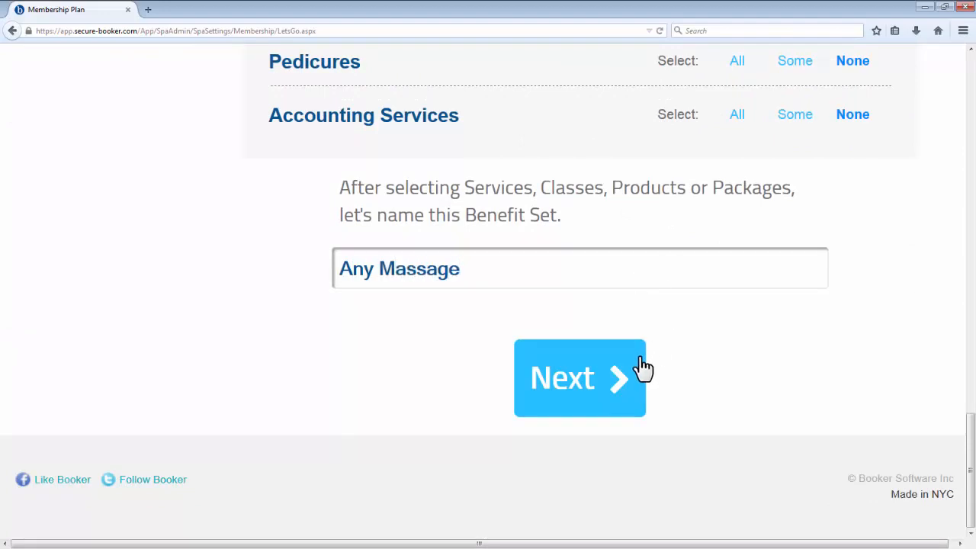
# Step: Configure the Any Massage benefit with a quantity of 1 and a monthly frequency
pyautogui.scroll(-4, 865, 351)
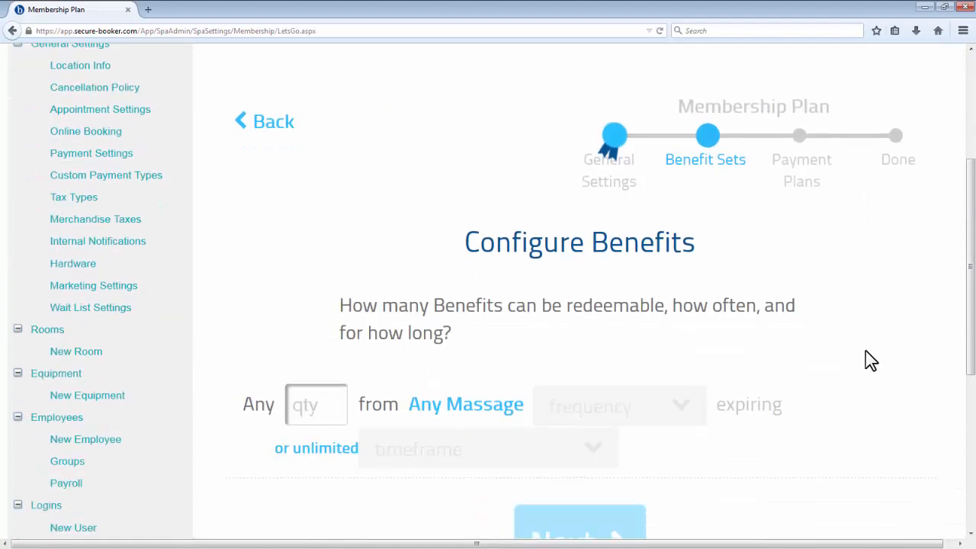
pyautogui.scroll(-1, 864, 350)
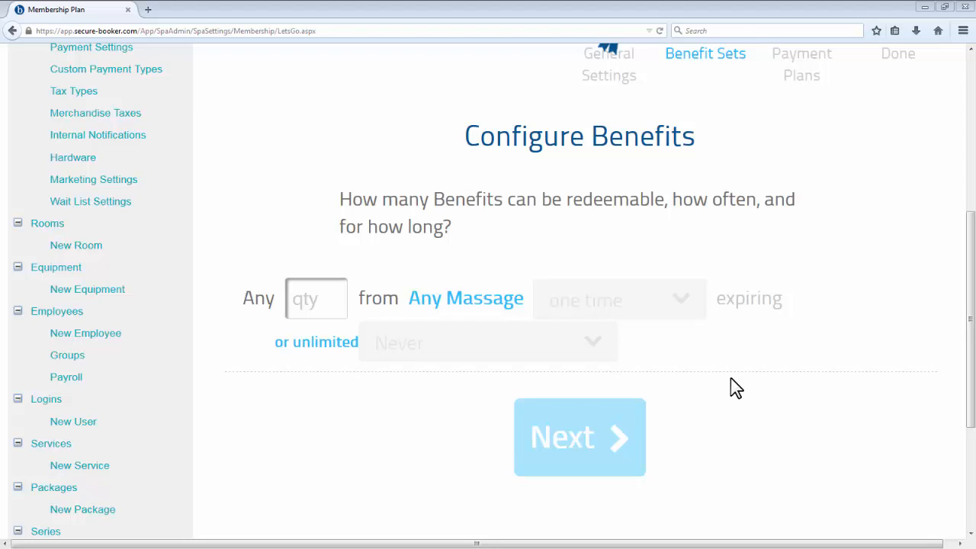
pyautogui.click(313, 303)
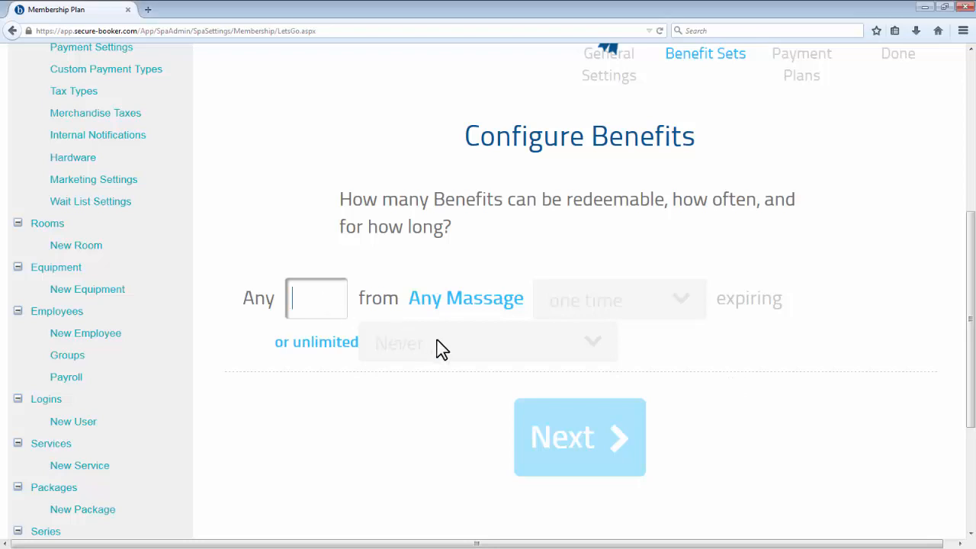
pyautogui.write('1')
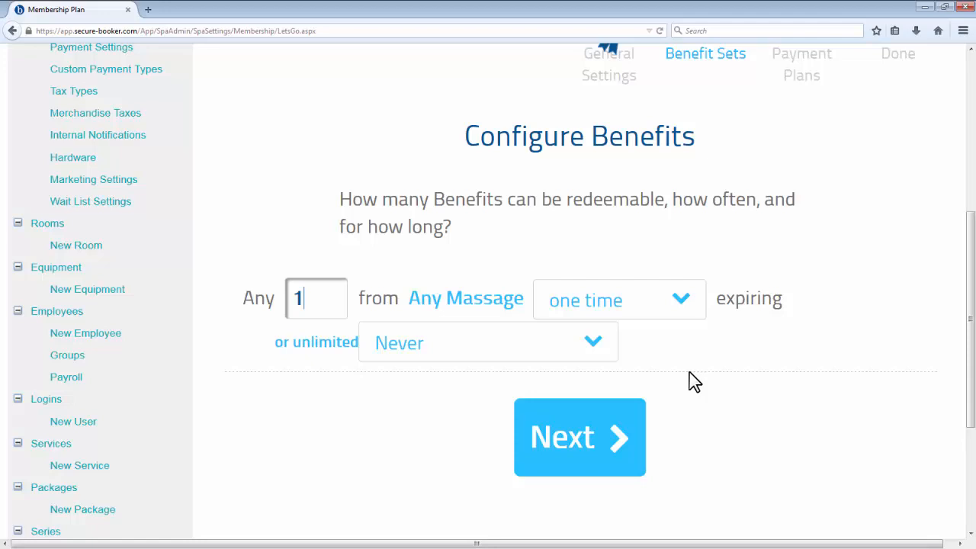
pyautogui.click(676, 308)
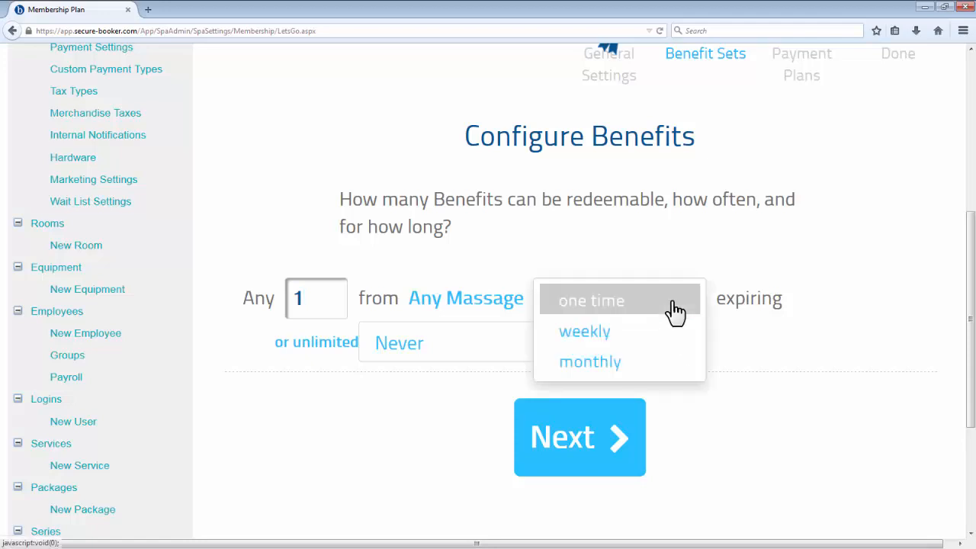
pyautogui.click(670, 362)
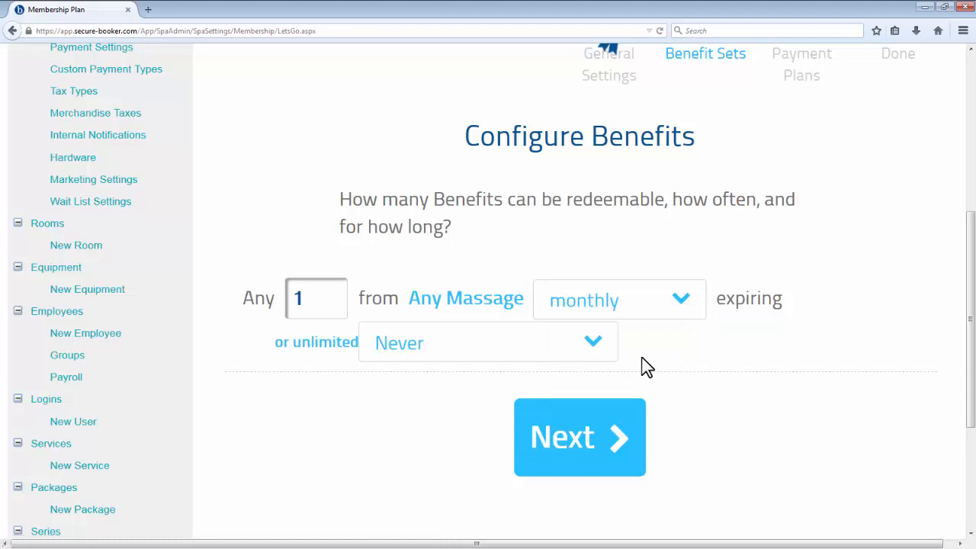
# Step: Set the Any Massage benefit to never expire and continue past the Benefit Sets summary without adding another set
pyautogui.click(593, 354)
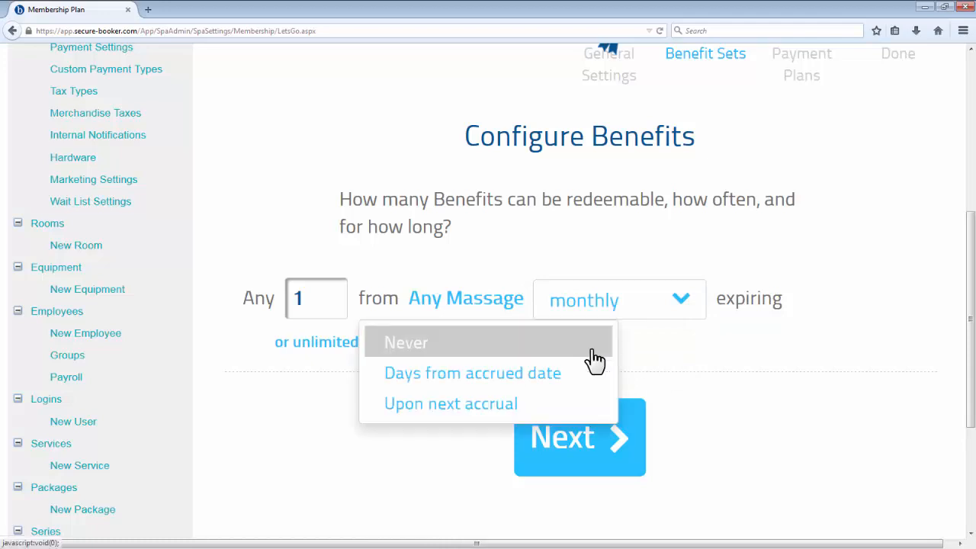
pyautogui.click(593, 352)
pyautogui.click(610, 426)
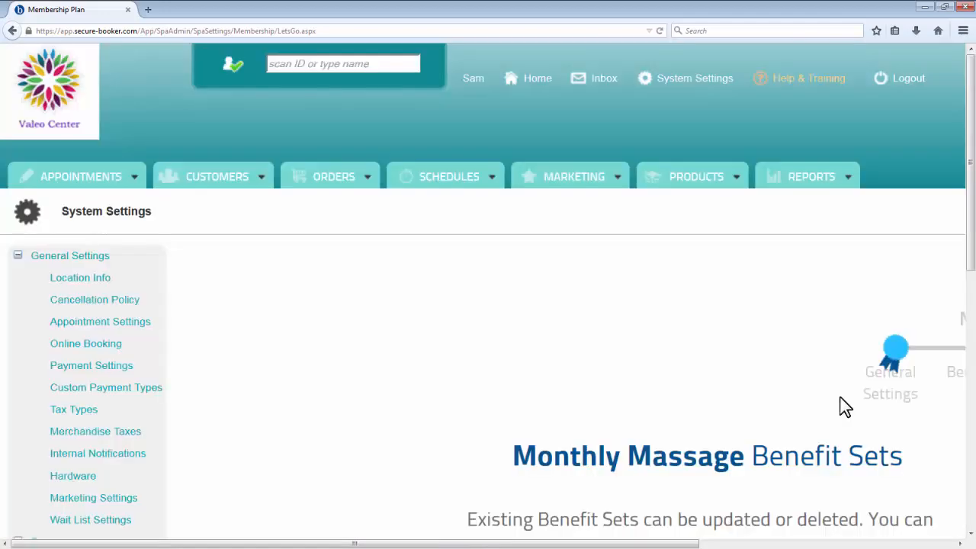
pyautogui.scroll(-5, 937, 418)
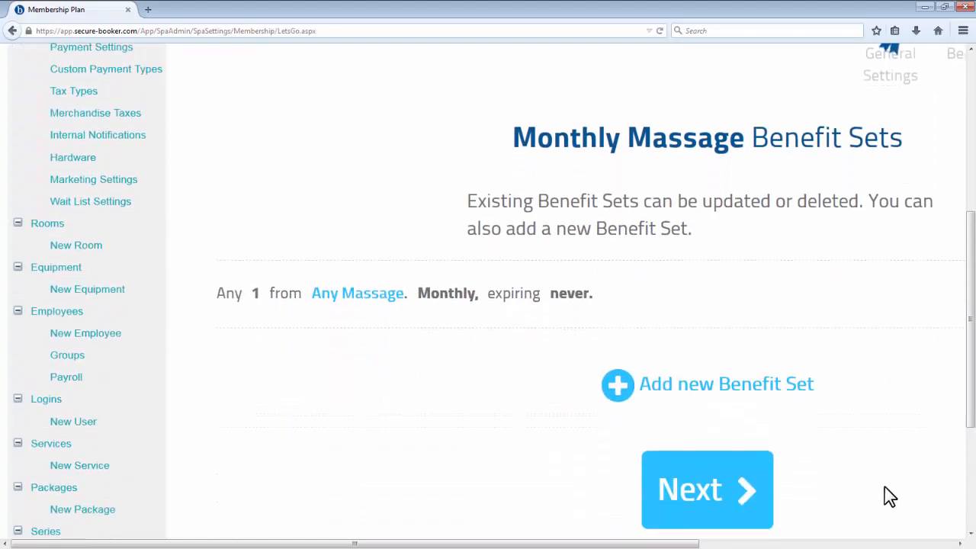
pyautogui.click(747, 493)
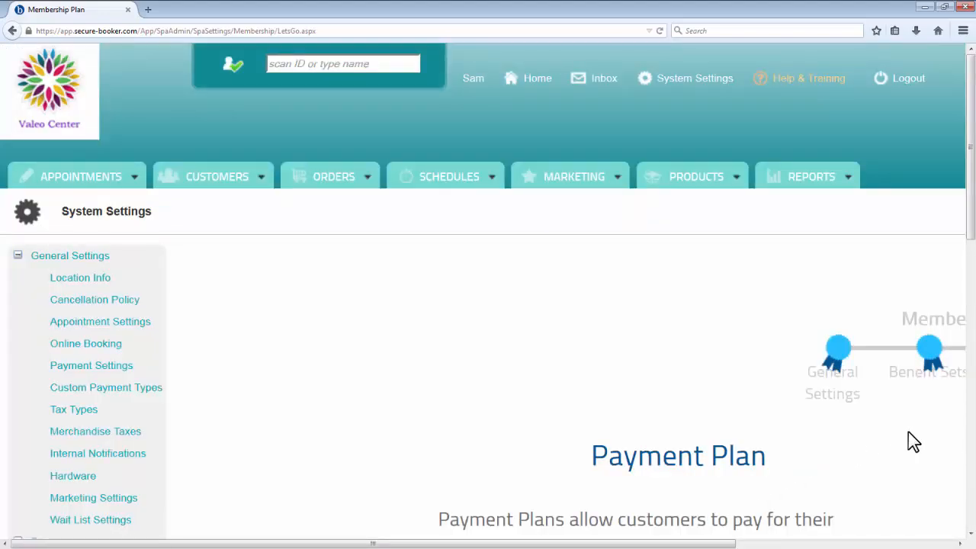
# Step: Set the membership's payment price to $60 with a monthly payment frequency
pyautogui.scroll(-6, 912, 434)
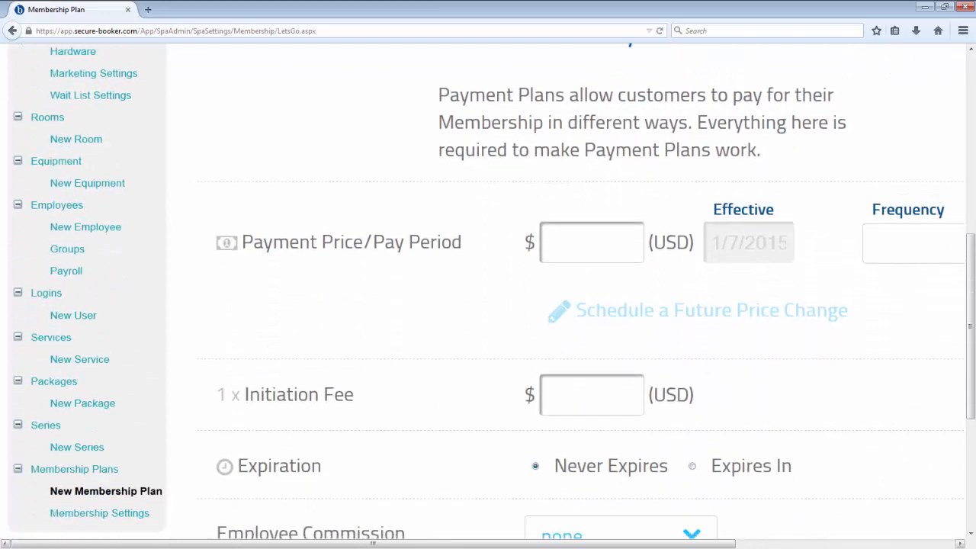
pyautogui.moveTo(708, 546); pyautogui.dragTo(789, 542)
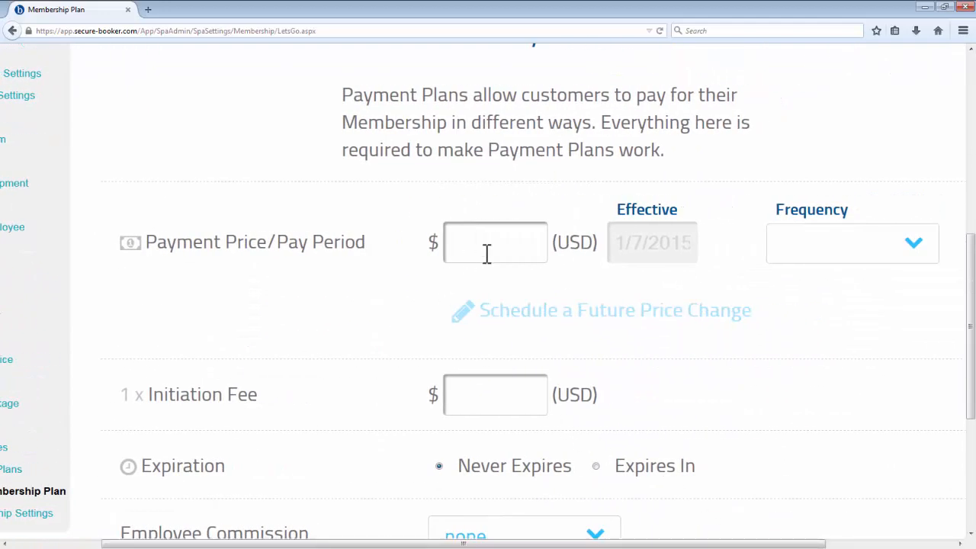
pyautogui.click(488, 250)
pyautogui.write('60')
pyautogui.click(847, 242)
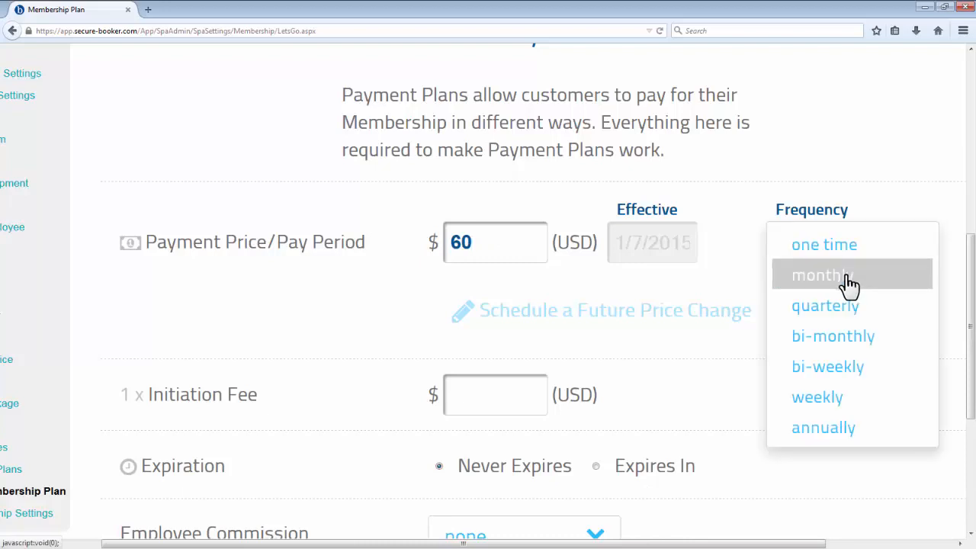
pyautogui.click(877, 290)
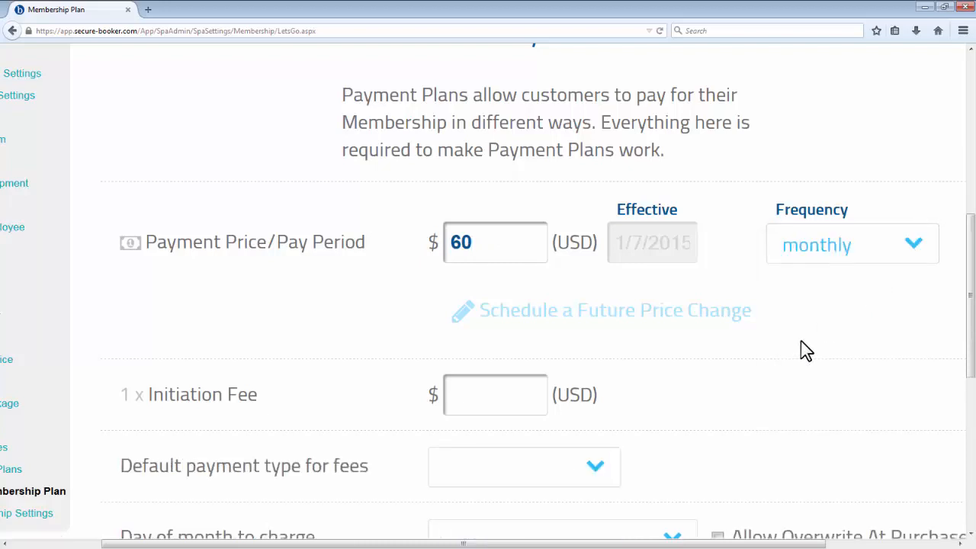
# Step: Set the payment plan's one-time initiation fee to $0
pyautogui.scroll(-1, 802, 349)
pyautogui.click(512, 308)
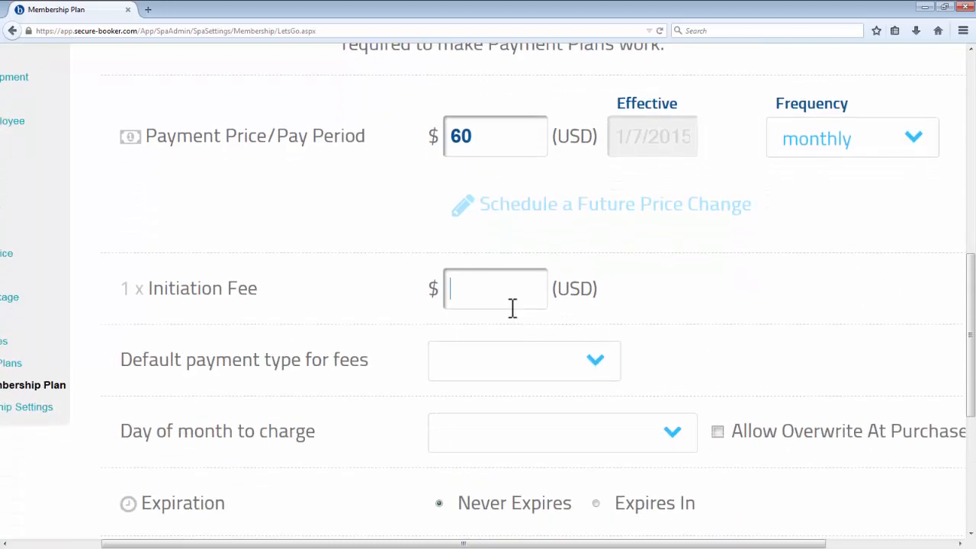
pyautogui.write('0')
# Step: Set the day of month to charge to 1, allow overwriting it at purchase, and continue
pyautogui.scroll(-1, 743, 320)
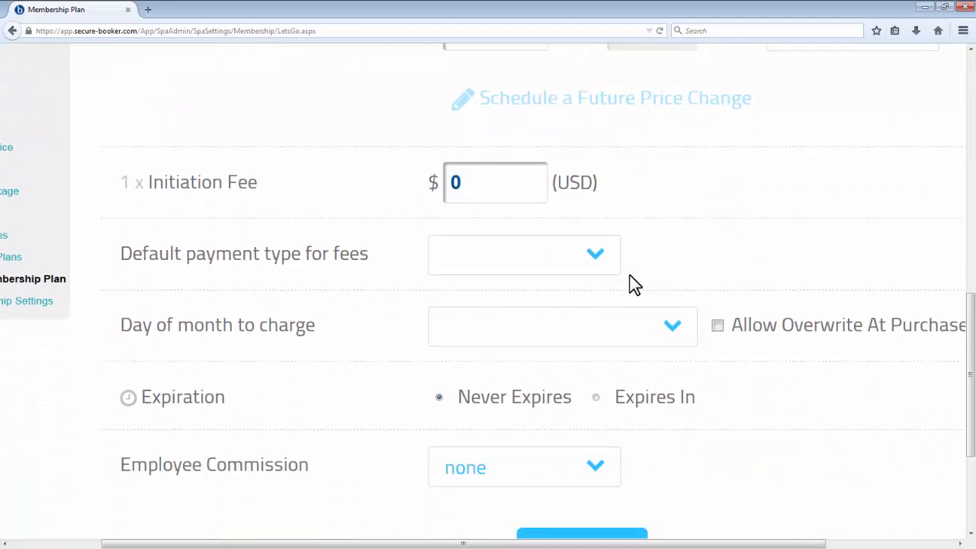
pyautogui.scroll(-1, 633, 282)
pyautogui.click(625, 246)
pyautogui.click(621, 255)
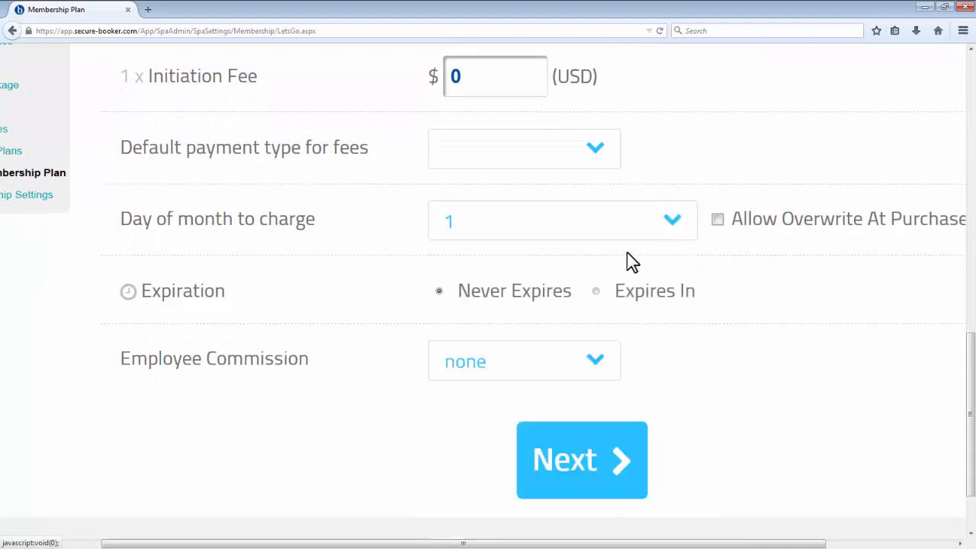
pyautogui.click(717, 224)
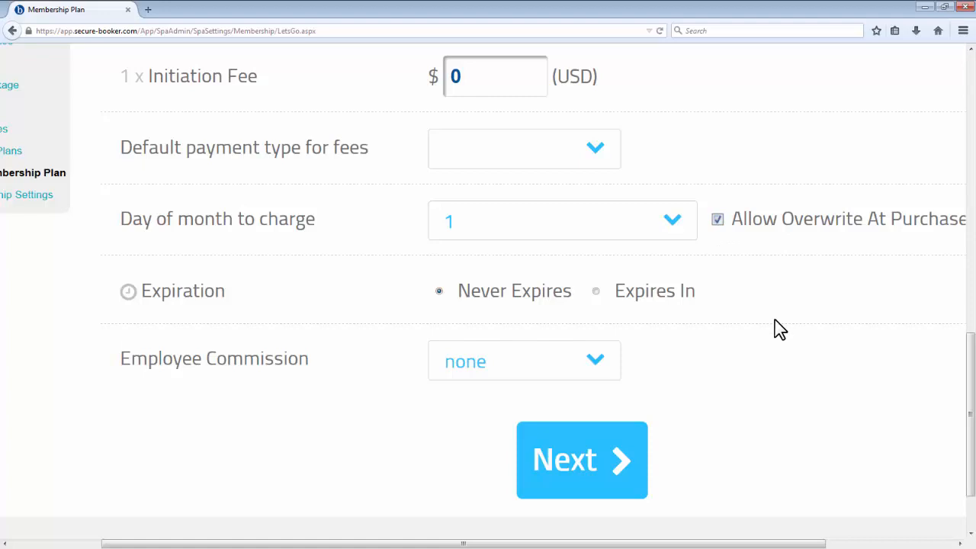
pyautogui.click(640, 434)
# Step: Continue through the freeze period and online sale options with both left at No
pyautogui.scroll(-3, 882, 403)
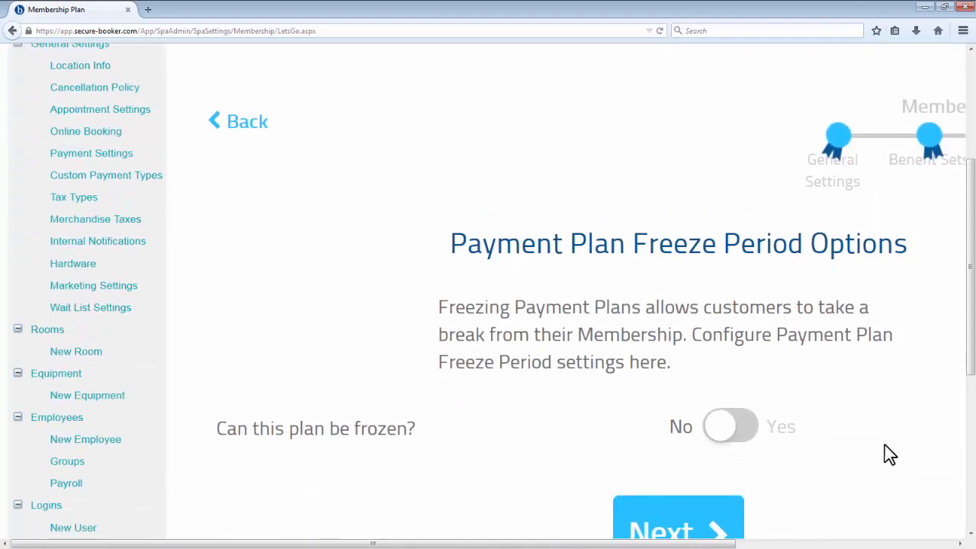
pyautogui.scroll(-2, 816, 537)
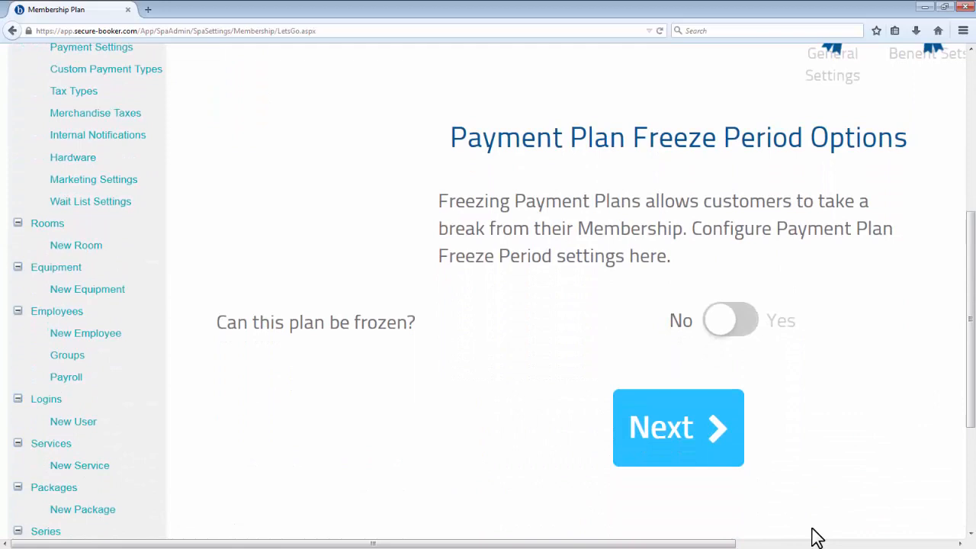
pyautogui.hscroll(1, 811, 541)
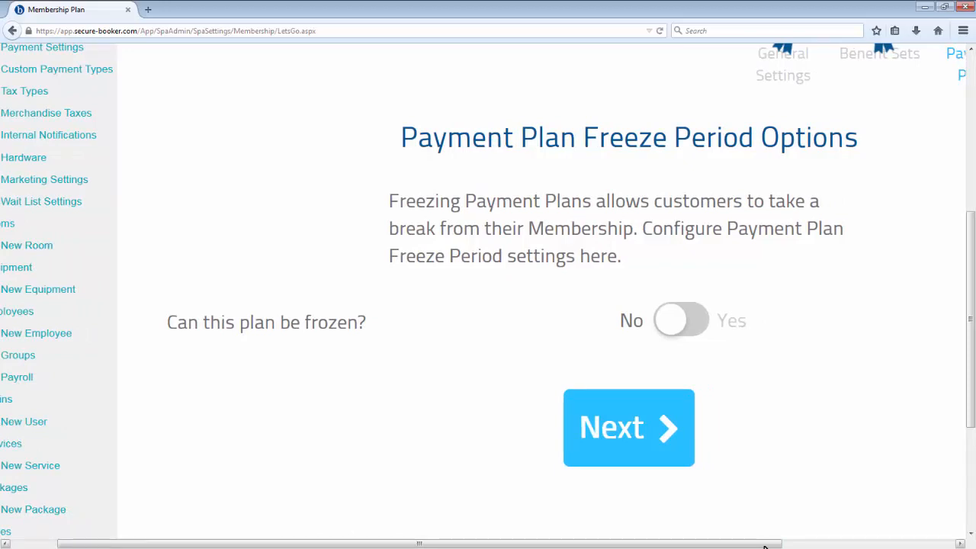
pyautogui.click(637, 475)
pyautogui.scroll(-7, 910, 433)
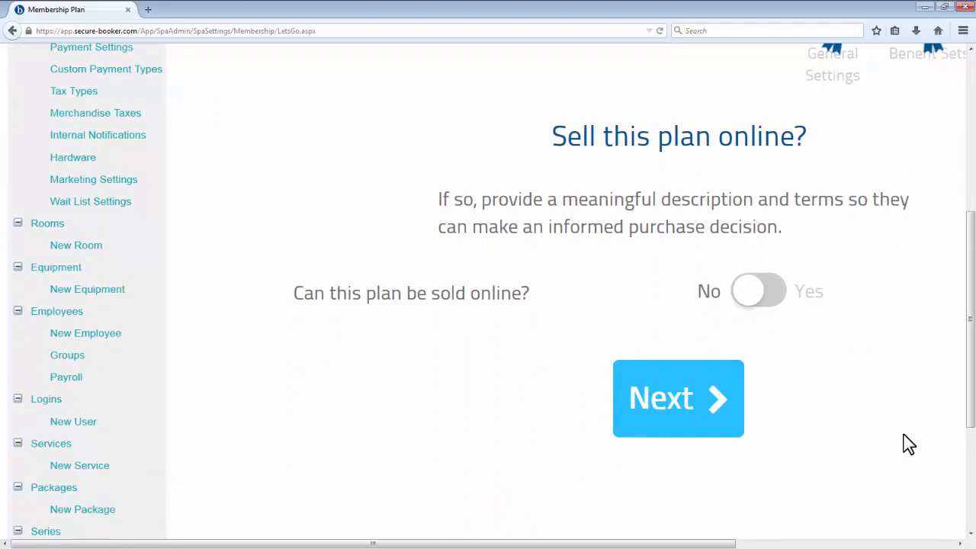
pyautogui.click(728, 419)
# Step: Review the Monthly Massage payment plan summary and complete the membership plan
pyautogui.scroll(-3, 889, 416)
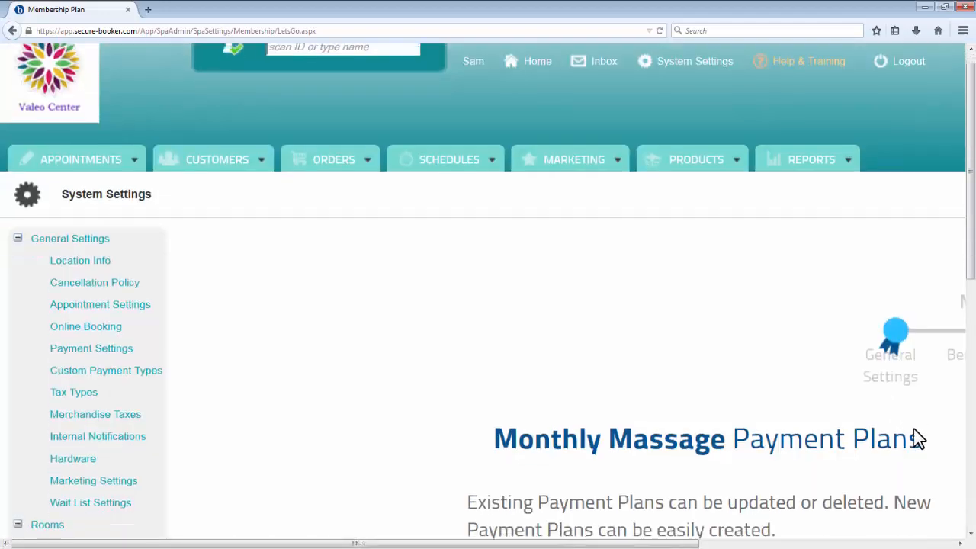
pyautogui.scroll(-5, 913, 428)
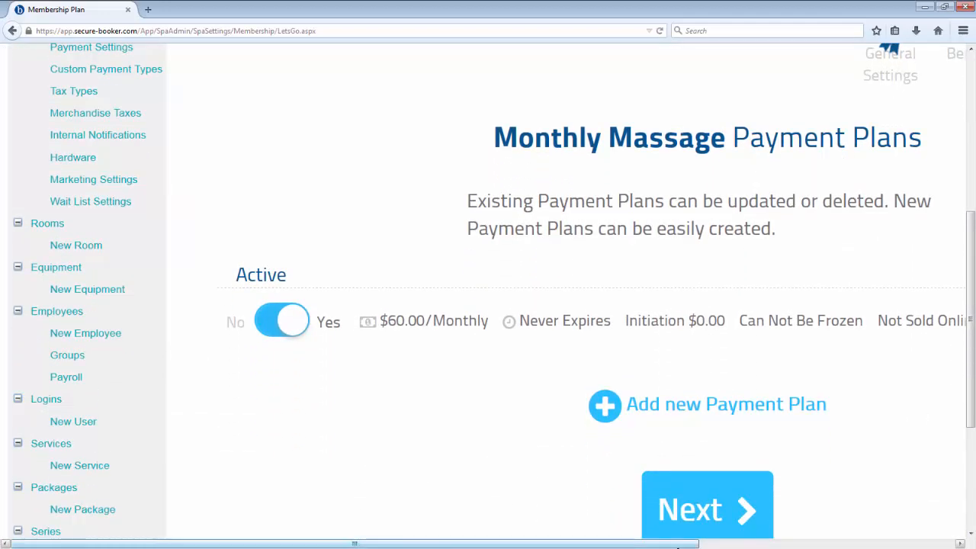
pyautogui.moveTo(697, 545); pyautogui.dragTo(804, 544)
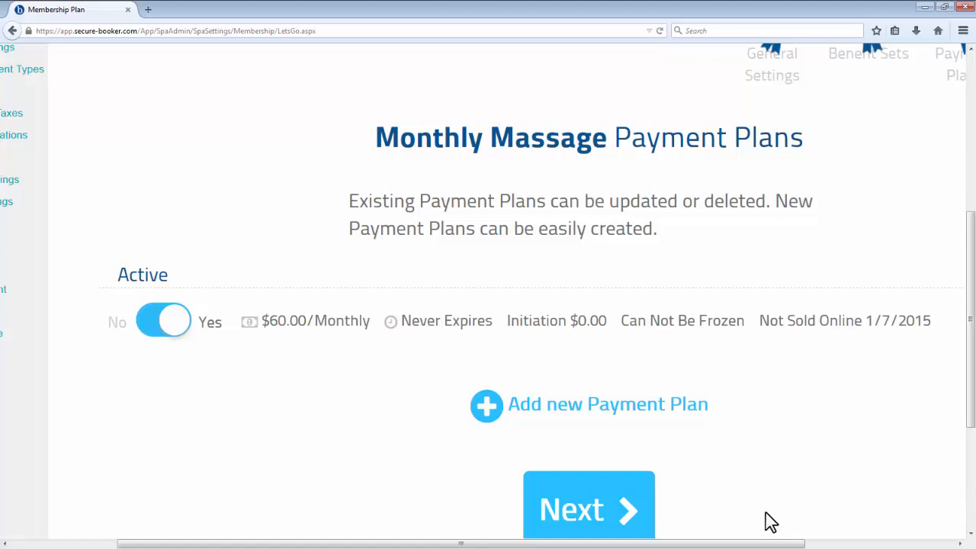
pyautogui.click(625, 509)
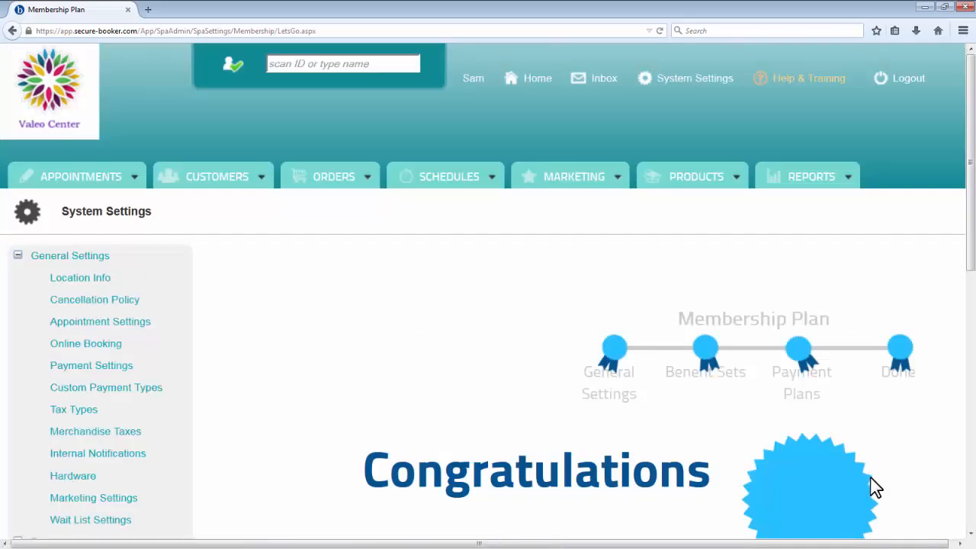
# Step: Go to the Membership Settings and open the Payment Settings section for editing
pyautogui.scroll(-3, 871, 478)
pyautogui.scroll(-1, 871, 477)
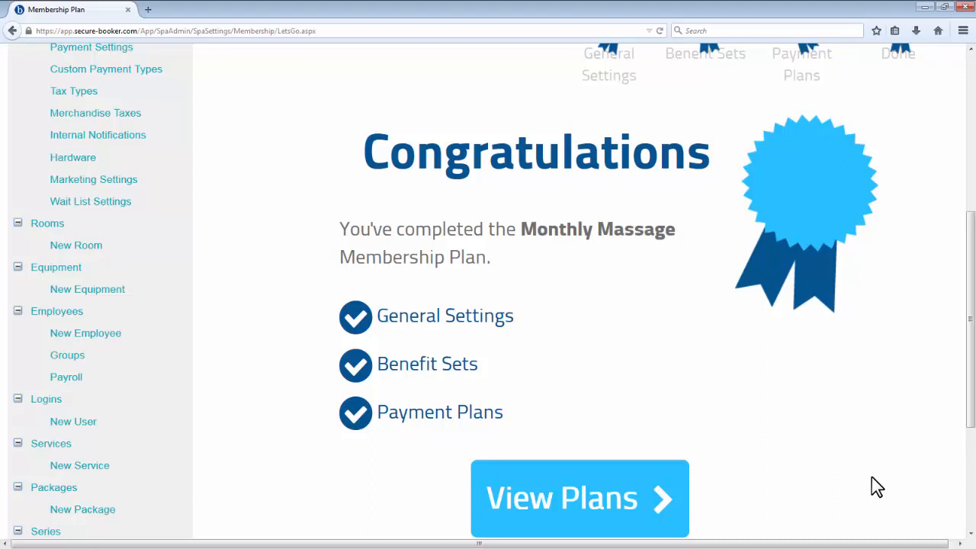
pyautogui.scroll(-5, 874, 486)
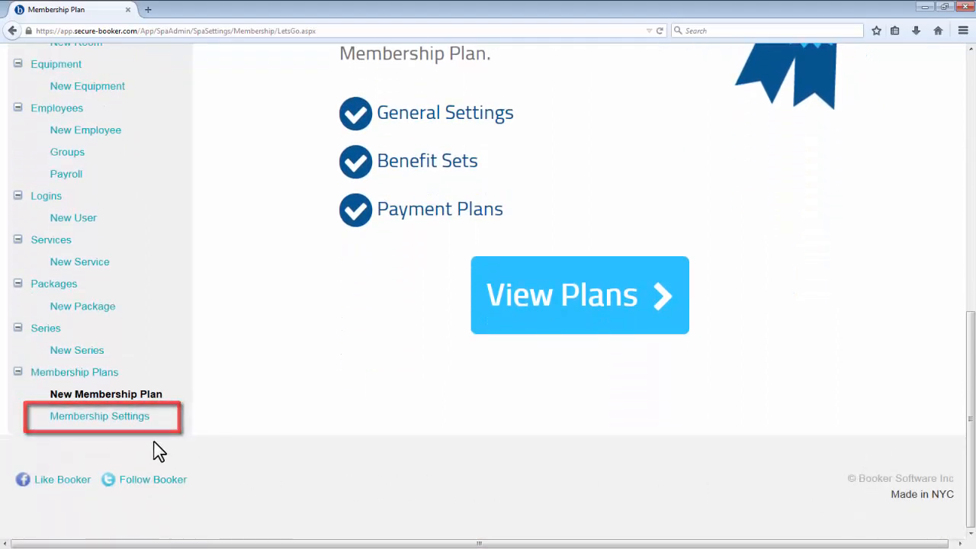
pyautogui.click(131, 418)
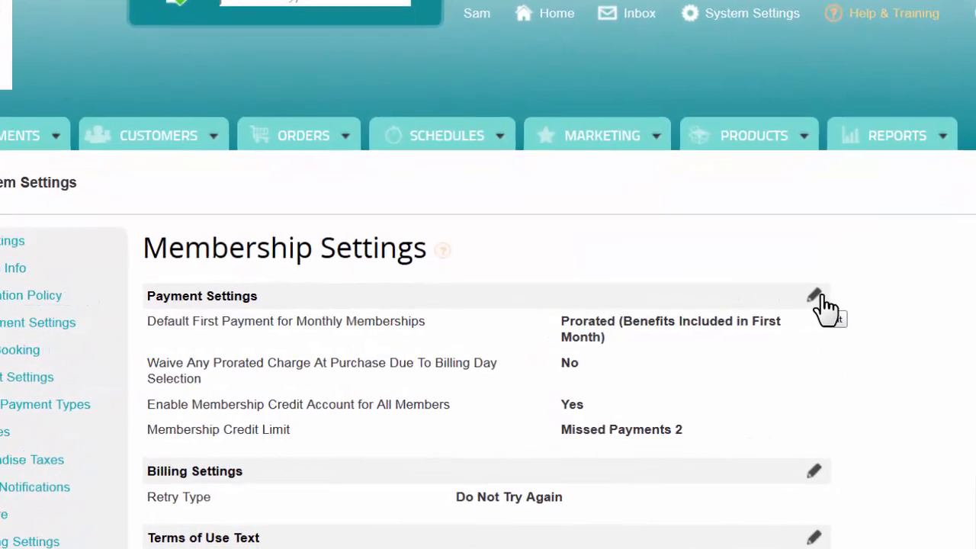
pyautogui.click(816, 296)
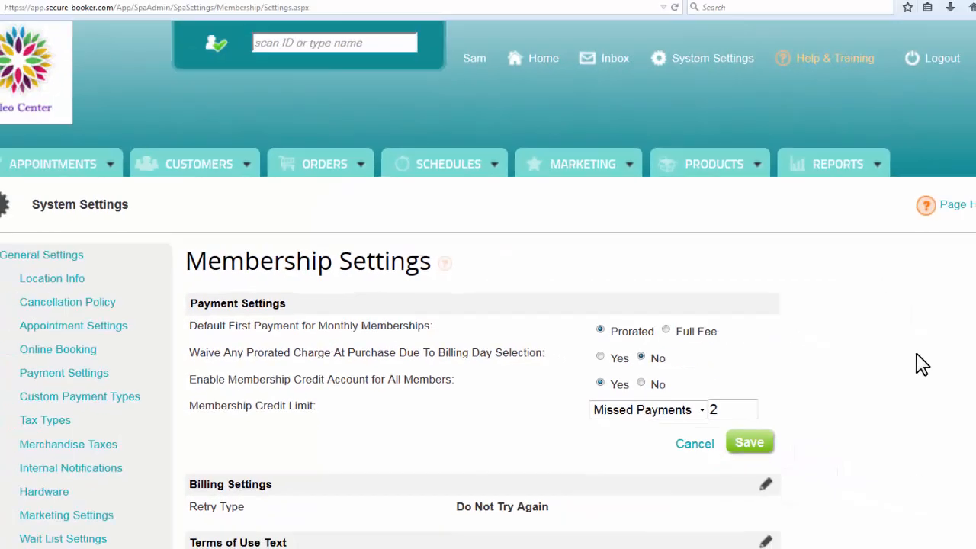
# Step: Open the Terms of Use Text section of the Membership Settings for editing
pyautogui.scroll(-3, 890, 364)
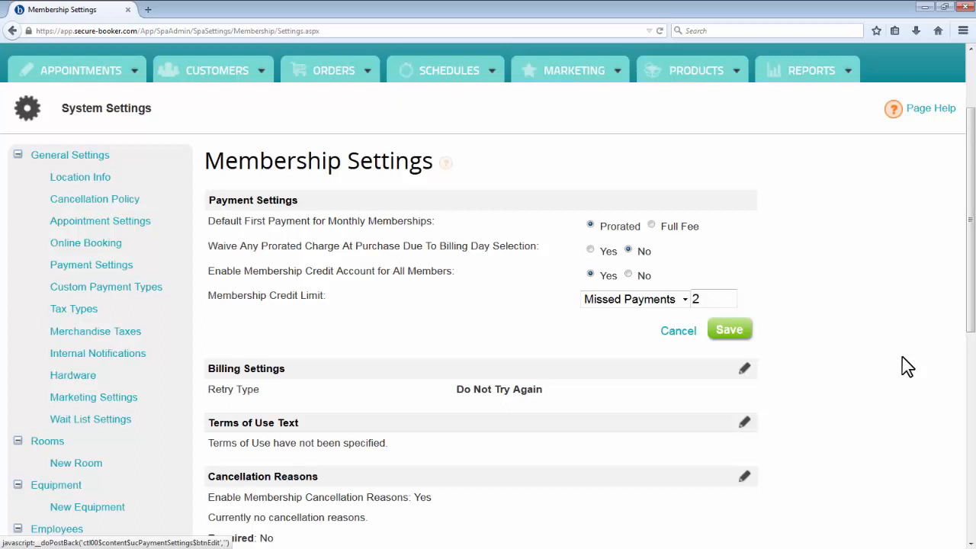
pyautogui.scroll(-3, 907, 365)
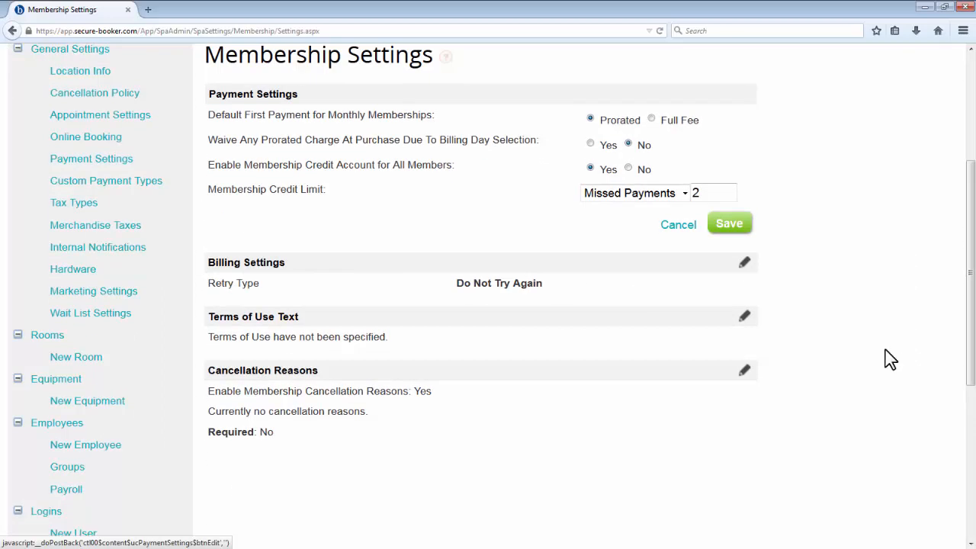
pyautogui.click(746, 320)
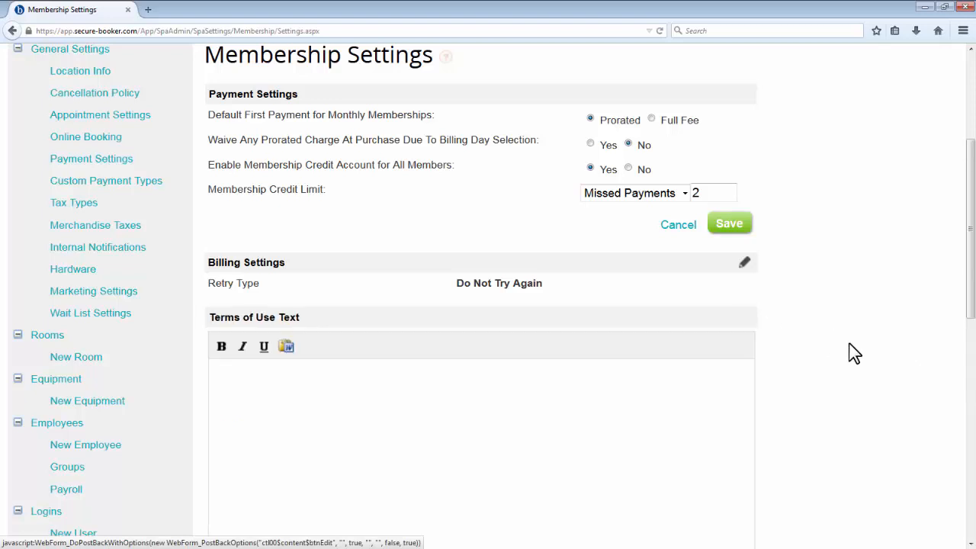
pyautogui.scroll(-6, 849, 349)
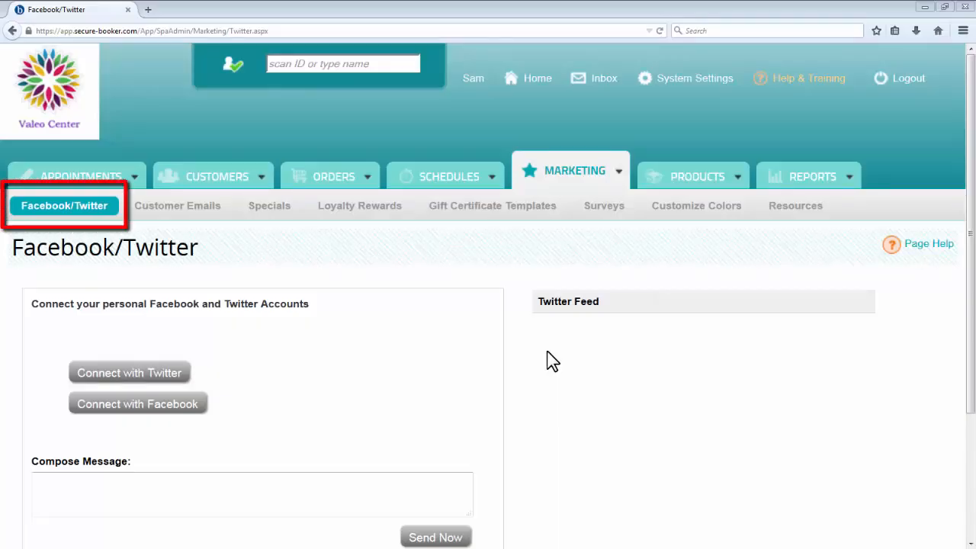
# Step: Look over the Facebook/Twitter marketing page, switch to Customer Emails, and open the Customer Notification Settings for editing
pyautogui.scroll(-1, 552, 361)
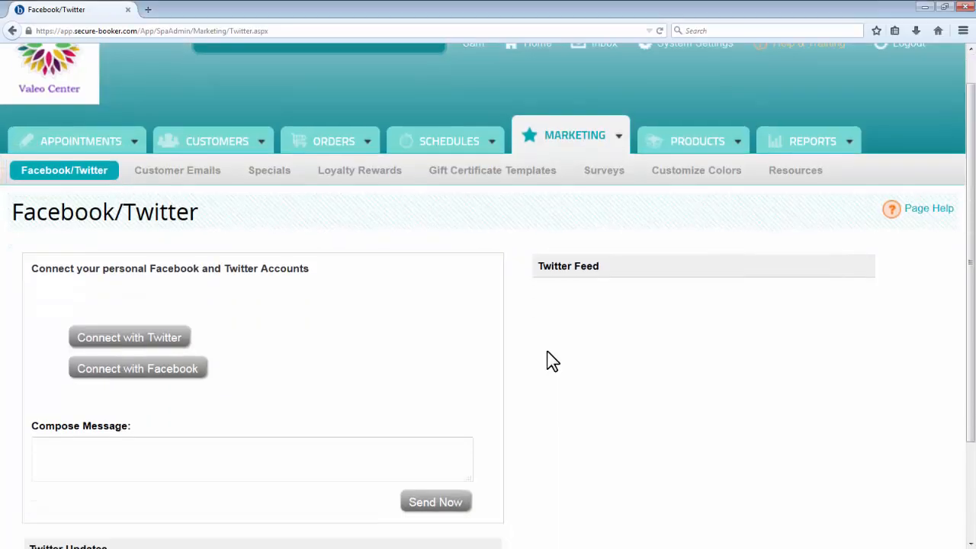
pyautogui.scroll(-2, 553, 361)
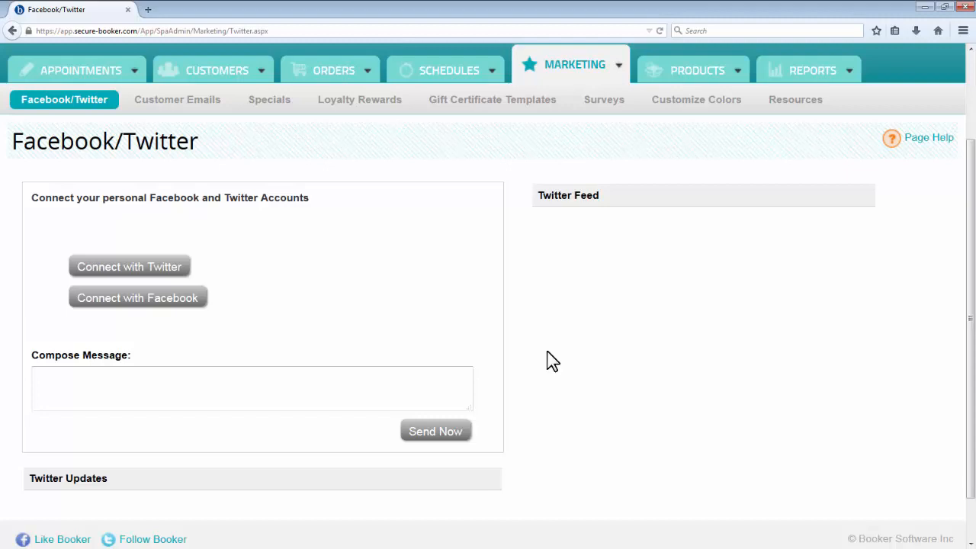
pyautogui.scroll(3, 553, 362)
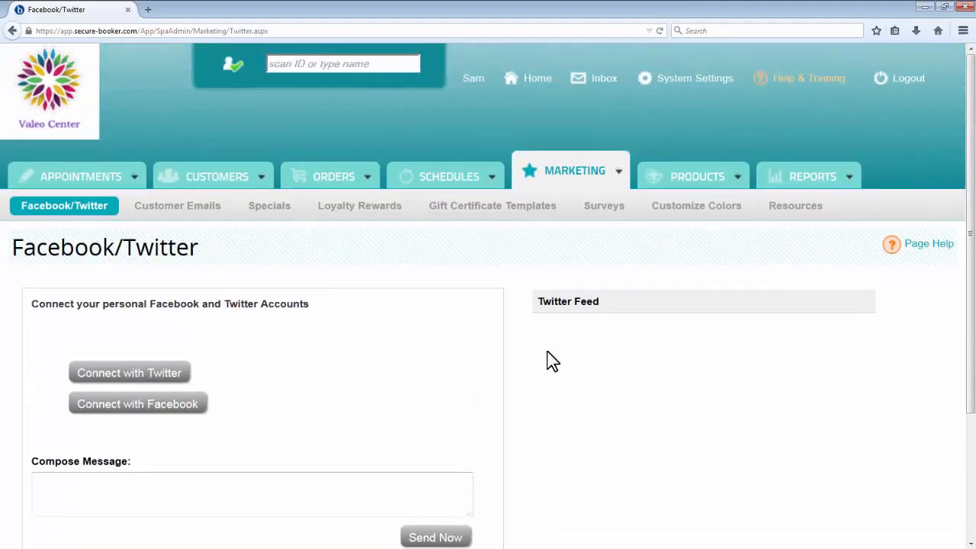
pyautogui.click(210, 218)
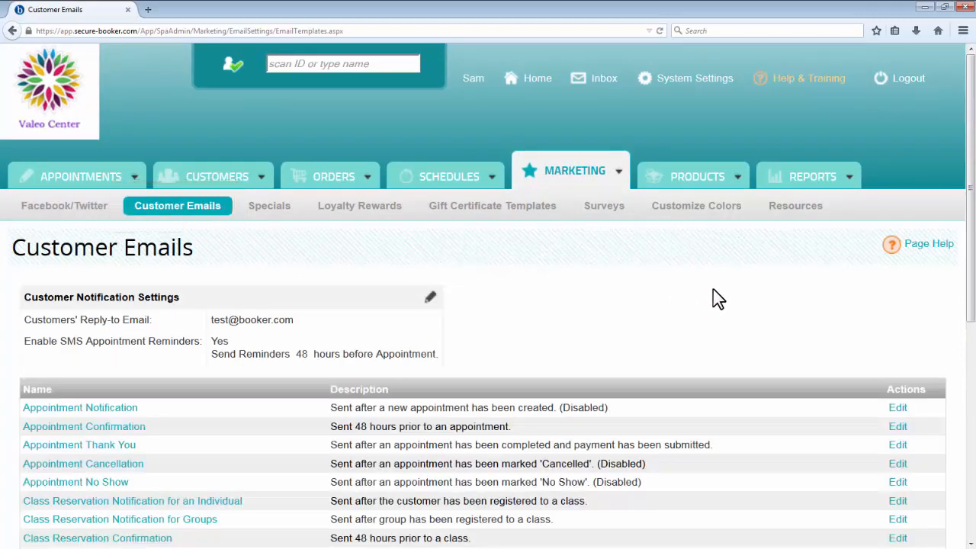
pyautogui.scroll(-3, 731, 296)
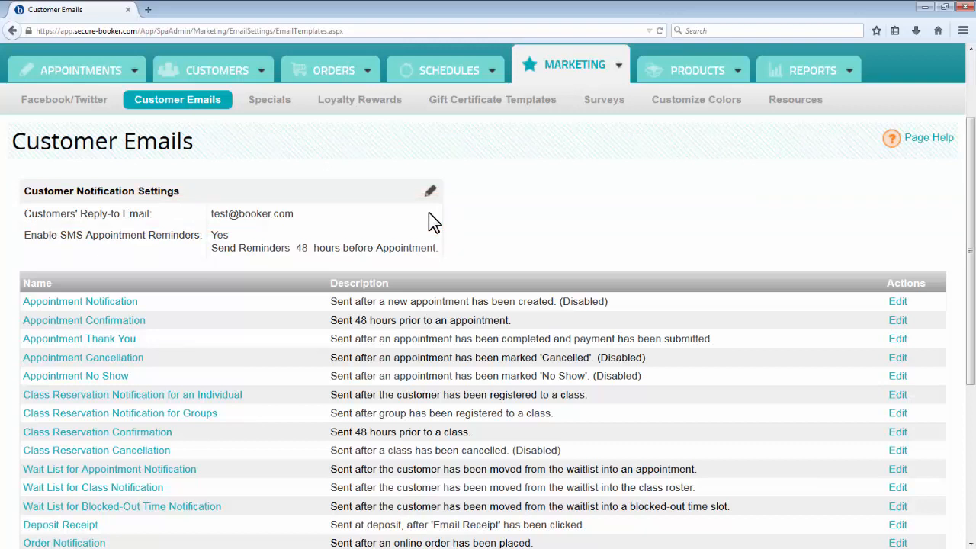
pyautogui.click(430, 191)
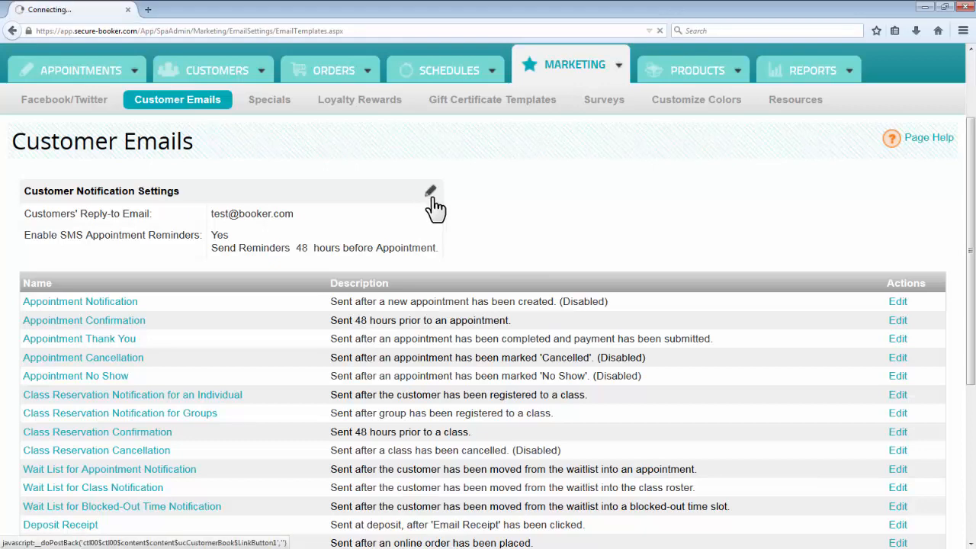
pyautogui.scroll(-3, 511, 367)
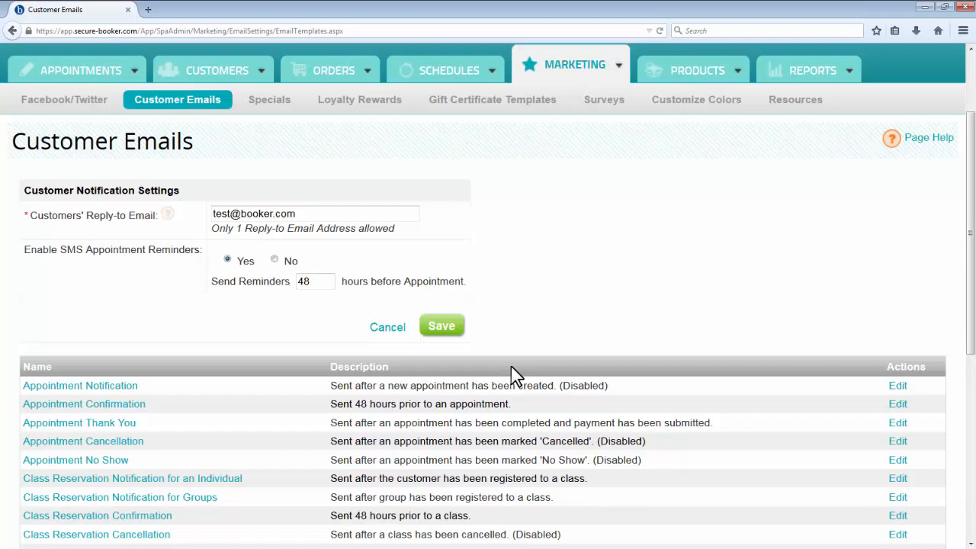
# Step: Save the Customer Notification Settings and go to the Specials page
pyautogui.click(441, 326)
pyautogui.scroll(-3, 778, 305)
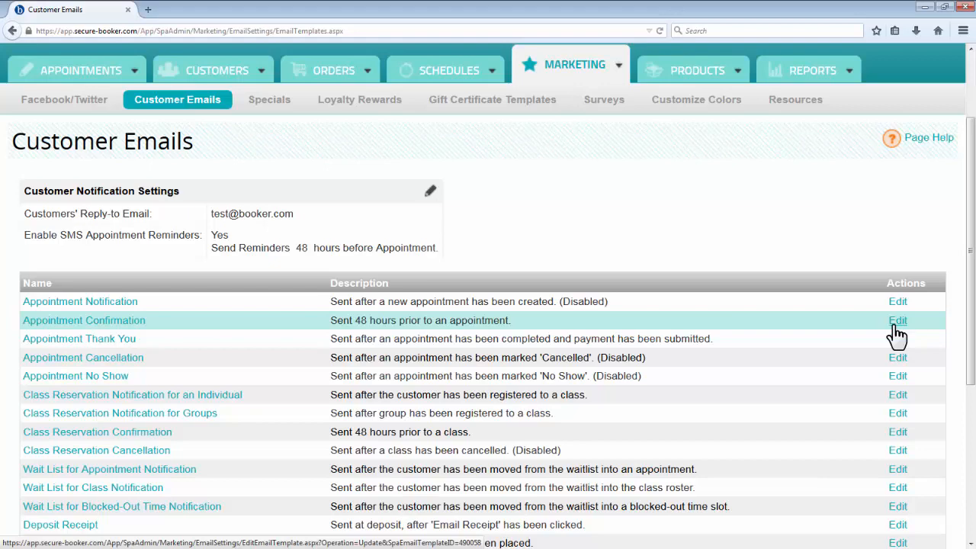
pyautogui.click(282, 121)
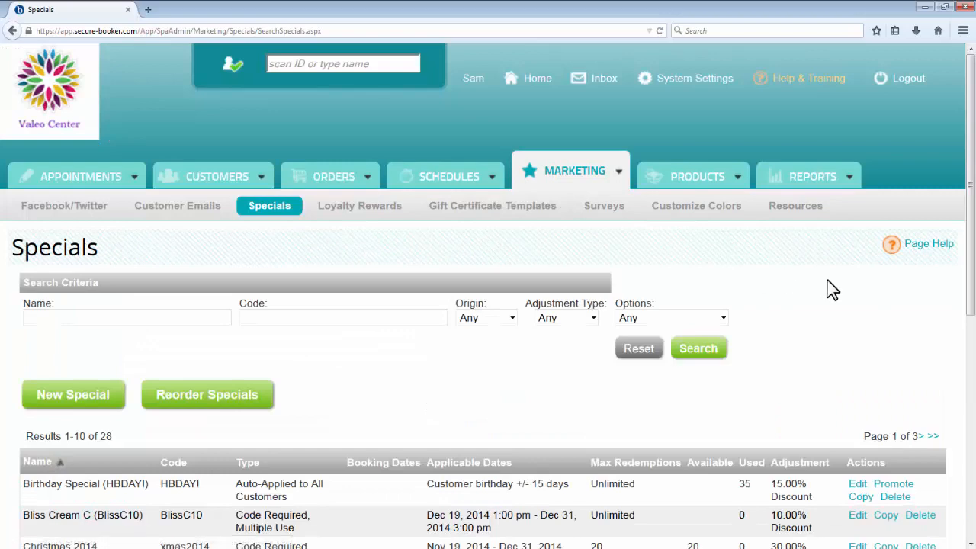
pyautogui.scroll(-3, 831, 290)
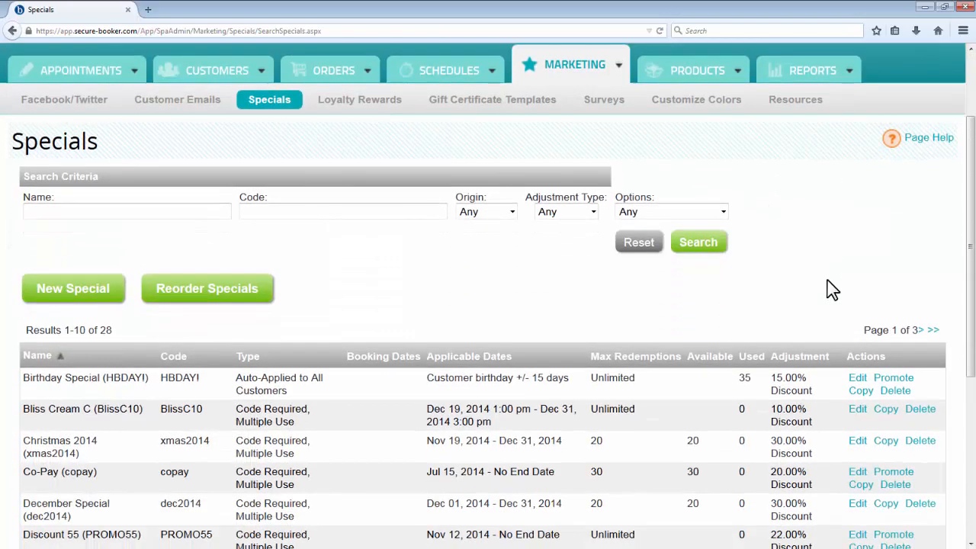
# Step: Start a new special and name it Locals Discount
pyautogui.click(90, 302)
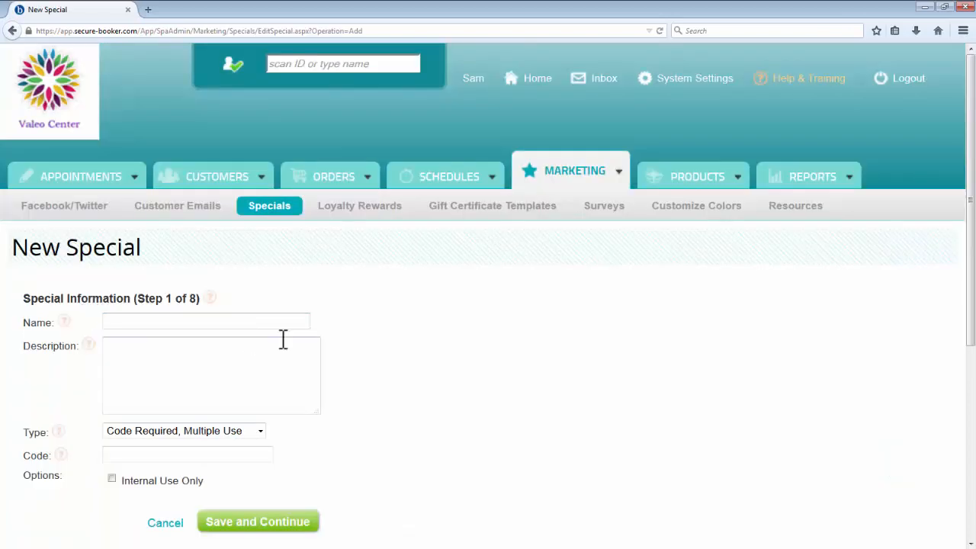
pyautogui.write('Locals Discount')
pyautogui.scroll(-3, 425, 342)
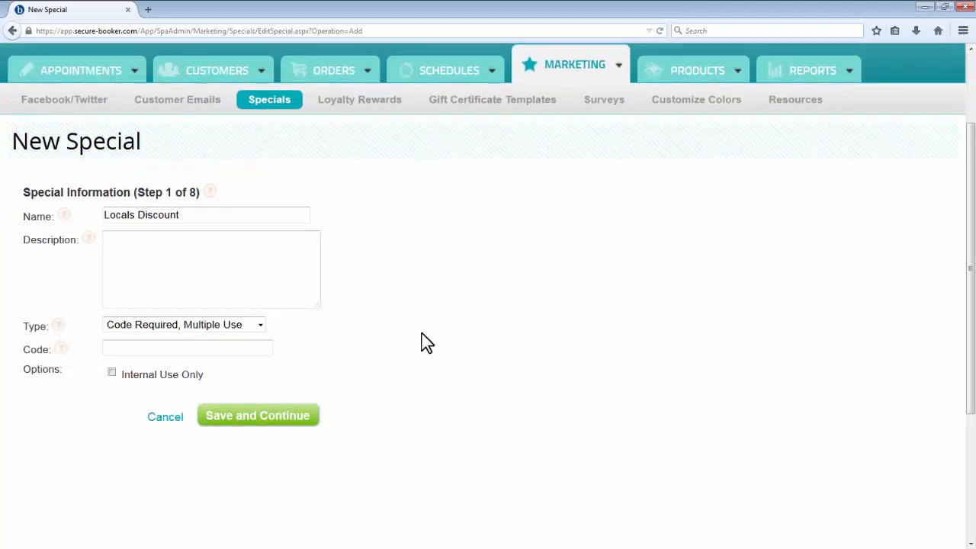
# Step: Keep the type Code Required, Multiple Use, set the code to locals10, mark the special Internal Use Only, and save this information
pyautogui.click(262, 328)
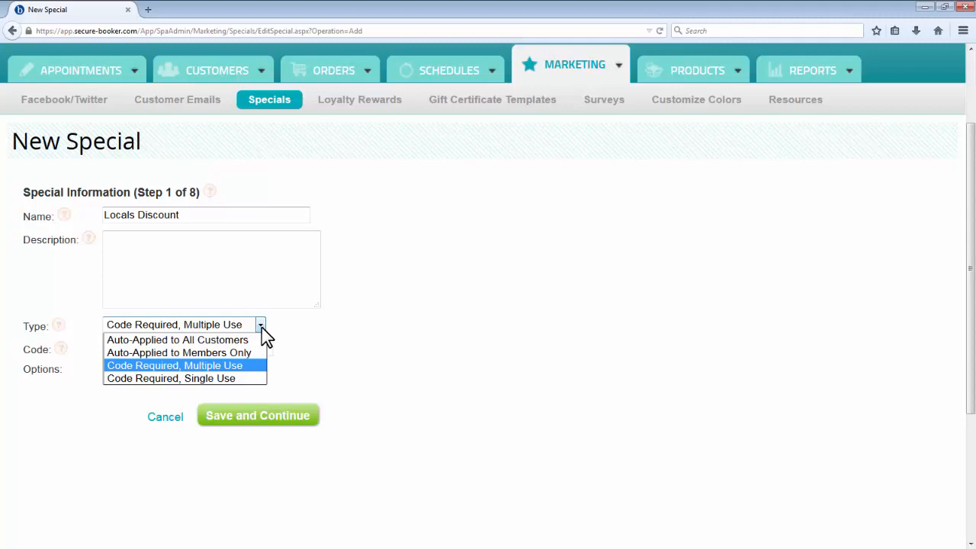
pyautogui.click(263, 328)
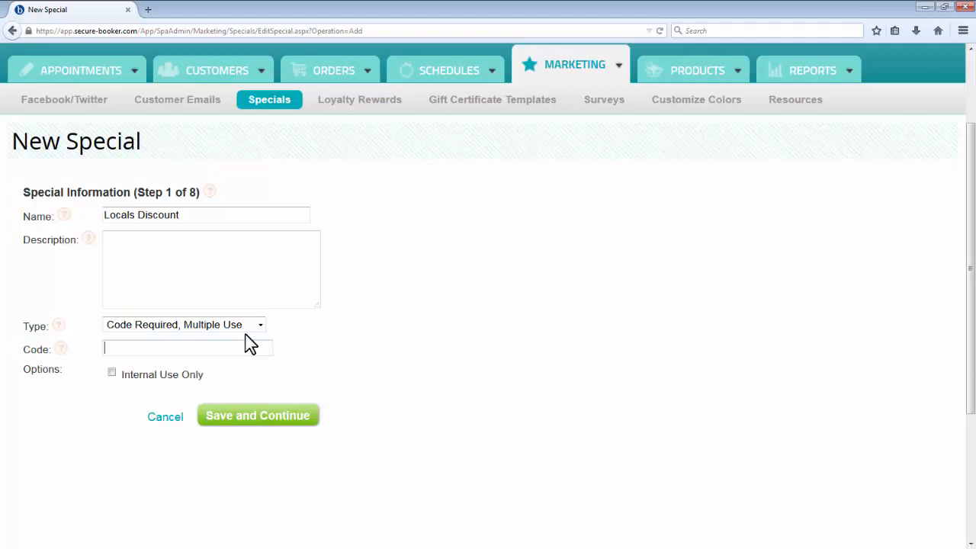
pyautogui.click(250, 344)
pyautogui.write('locals10')
pyautogui.click(202, 374)
pyautogui.click(313, 416)
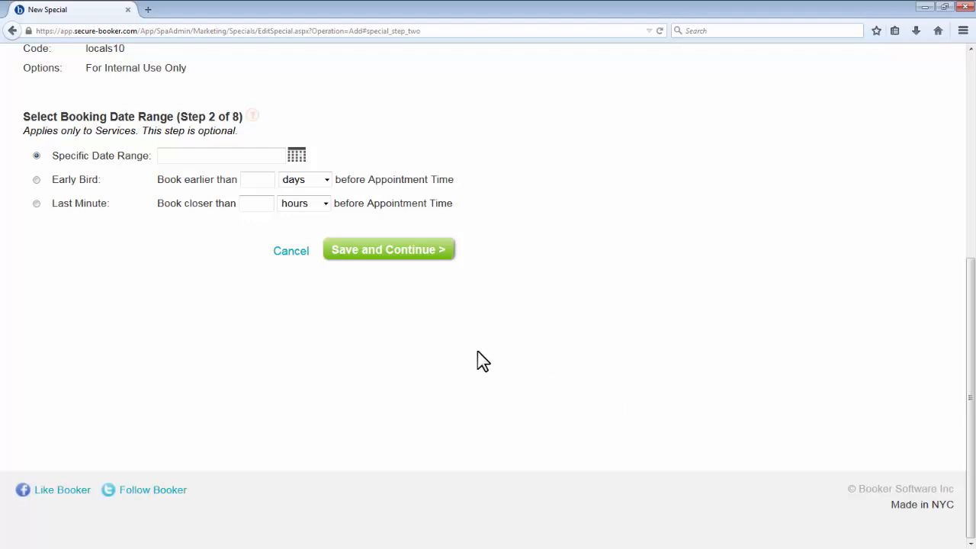
# Step: Skip the booking date range, set the applicable start date to 1/8/2015 with a maximum of 10 redemptions, and continue
pyautogui.click(417, 263)
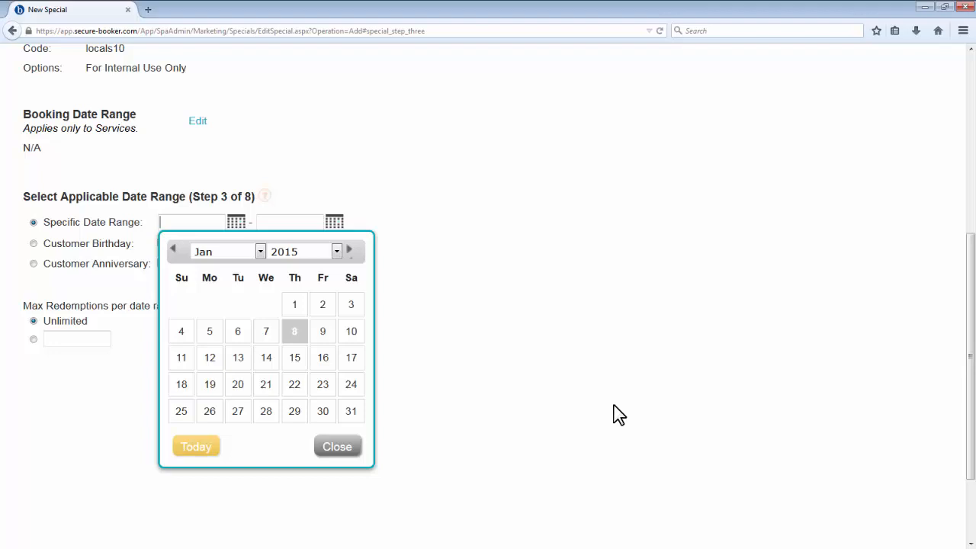
pyautogui.click(297, 333)
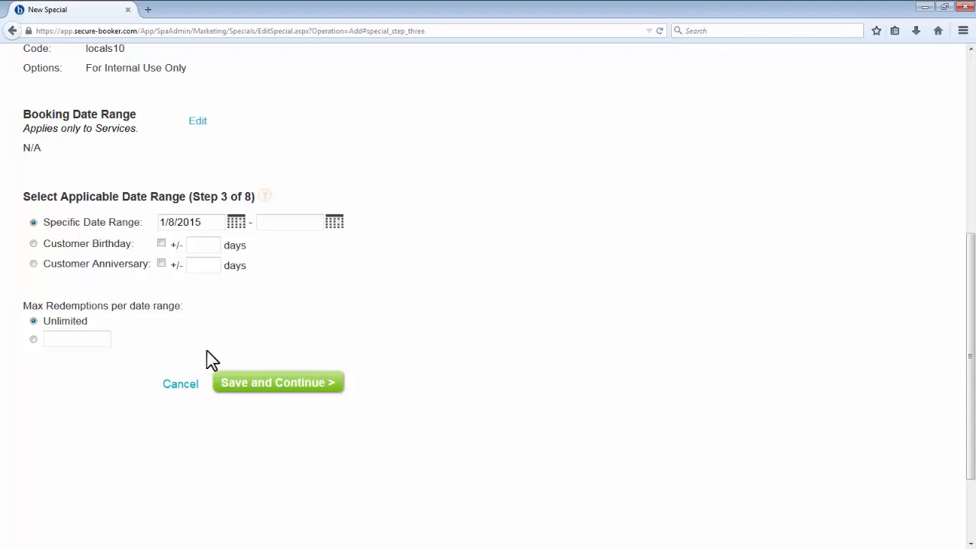
pyautogui.click(34, 339)
pyautogui.scroll(-3, 30, 351)
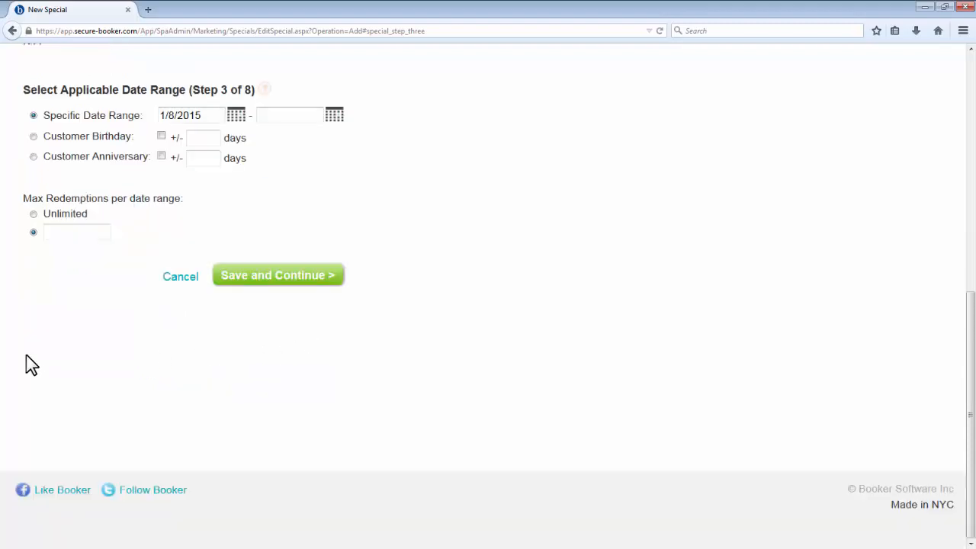
pyautogui.click(78, 235)
pyautogui.write('10')
pyautogui.click(278, 275)
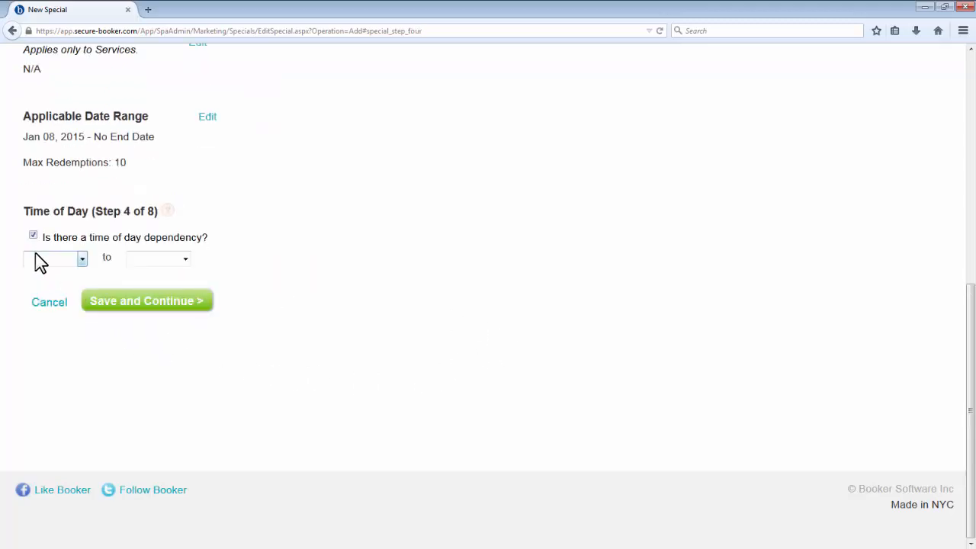
# Step: Turn off the time of day dependency for the special and continue
pyautogui.click(33, 257)
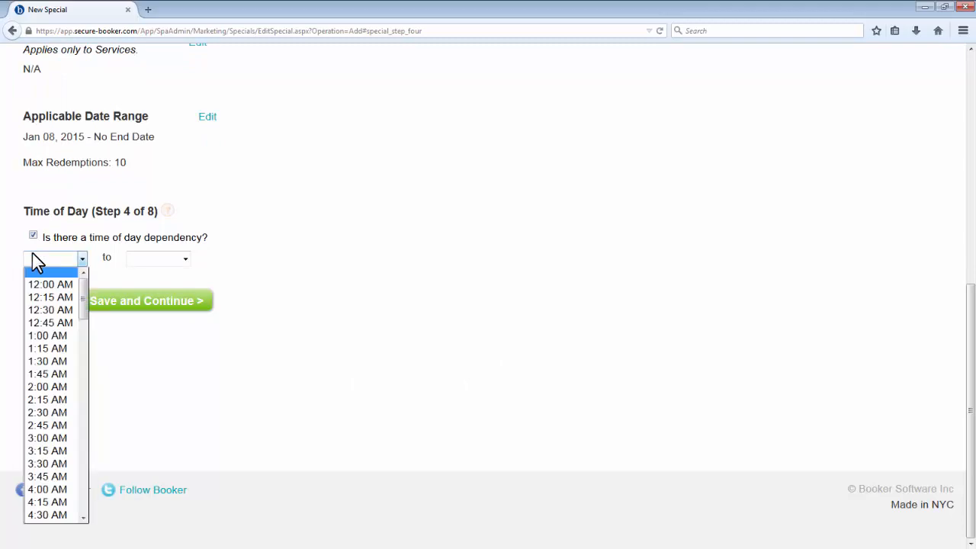
pyautogui.click(32, 258)
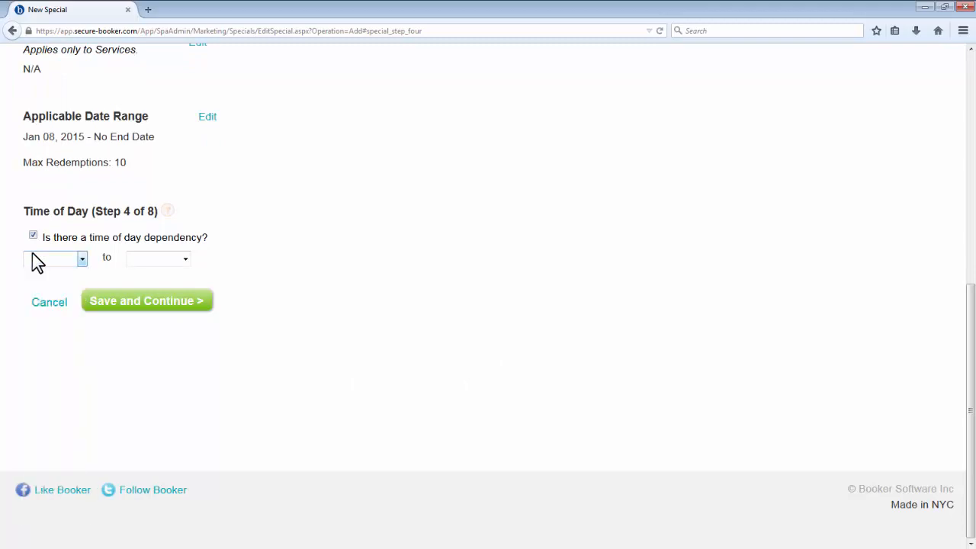
pyautogui.click(33, 236)
pyautogui.click(205, 308)
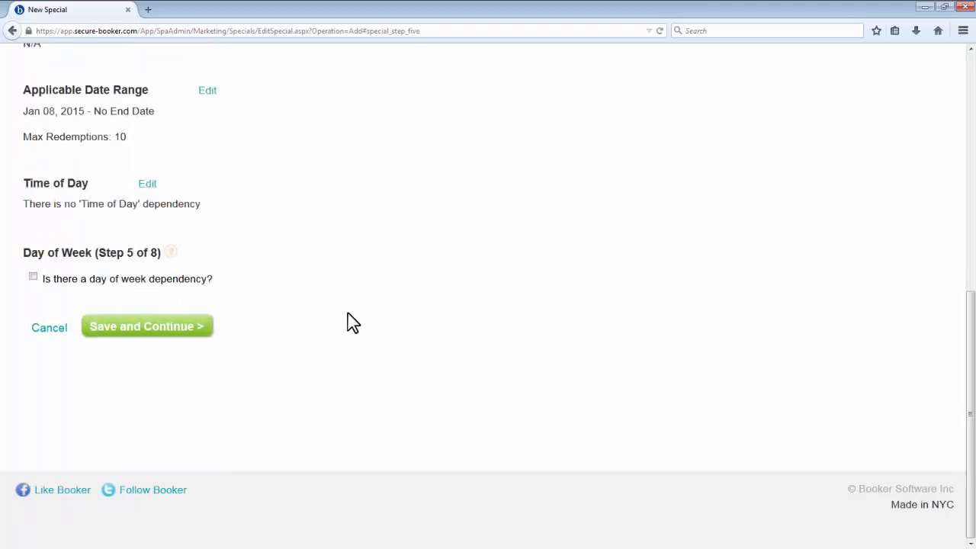
# Step: Add a day of week dependency for Monday, Tuesday and Wednesday, and continue
pyautogui.click(107, 279)
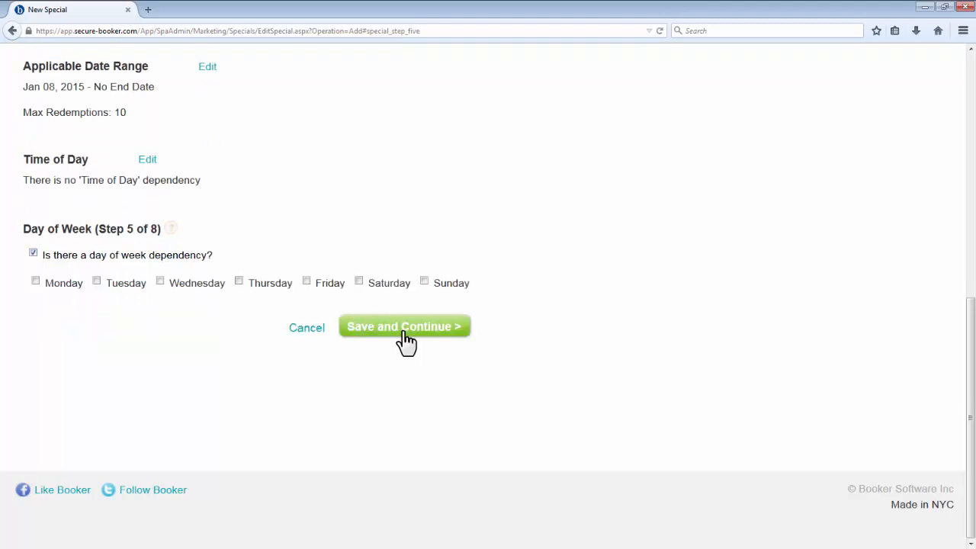
pyautogui.click(66, 287)
pyautogui.click(115, 289)
pyautogui.click(193, 286)
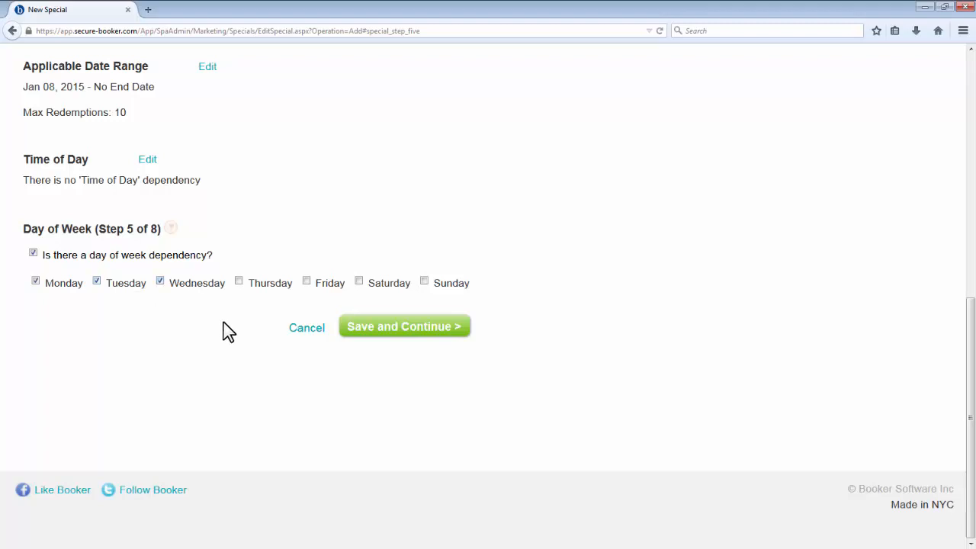
pyautogui.click(368, 328)
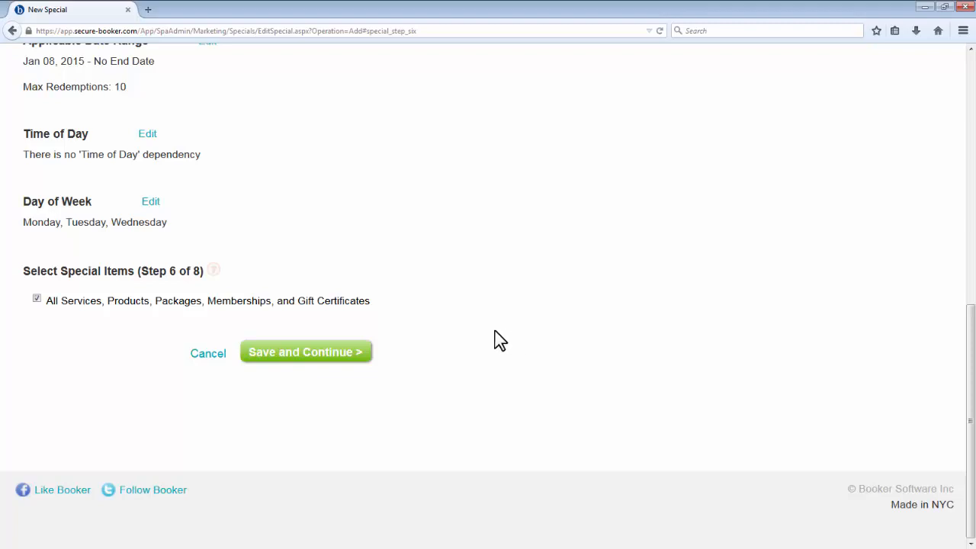
# Step: Limit the special to All Products instead of all item types, and continue
pyautogui.click(37, 299)
pyautogui.scroll(-5, 360, 322)
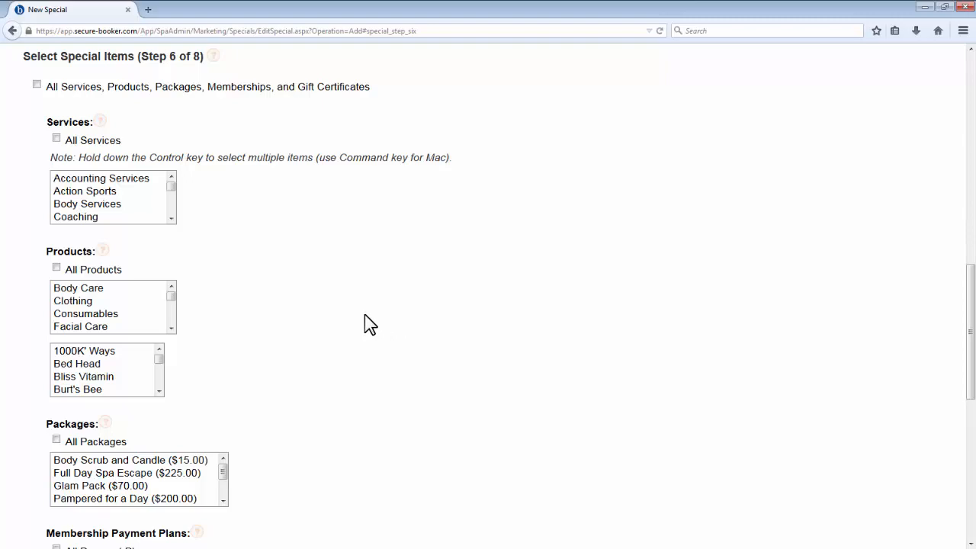
pyautogui.click(56, 268)
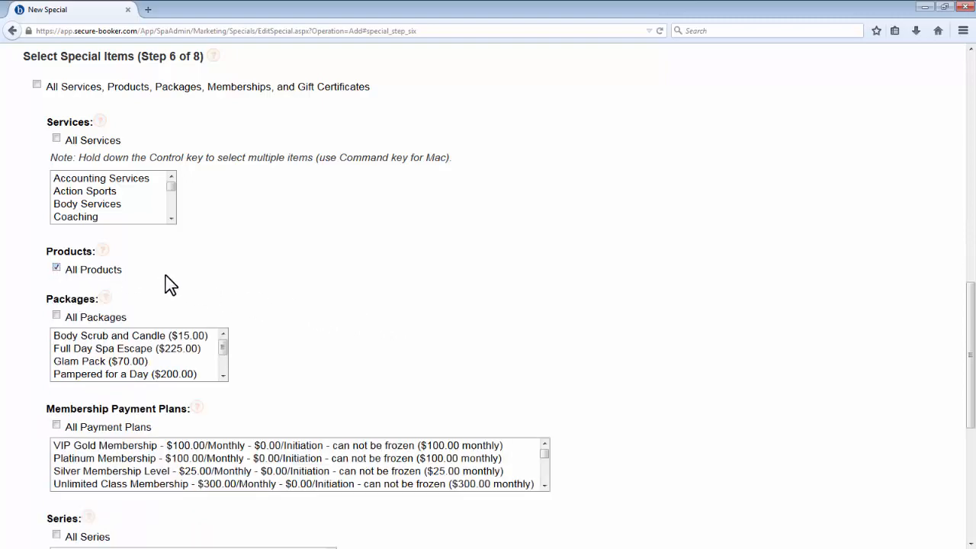
pyautogui.scroll(-5, 418, 306)
pyautogui.click(468, 475)
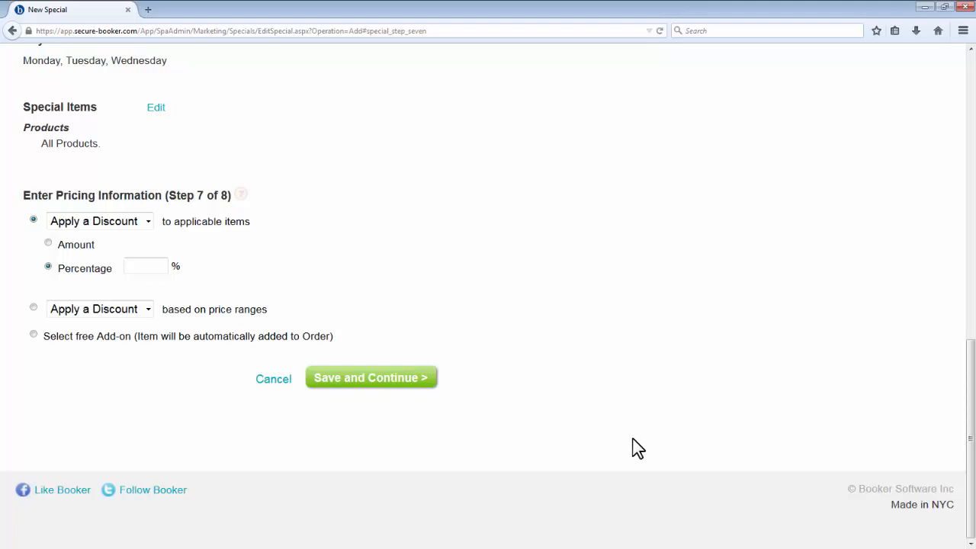
# Step: Apply a 10 percent discount to the applicable items and continue
pyautogui.click(161, 272)
pyautogui.write('10')
pyautogui.click(351, 381)
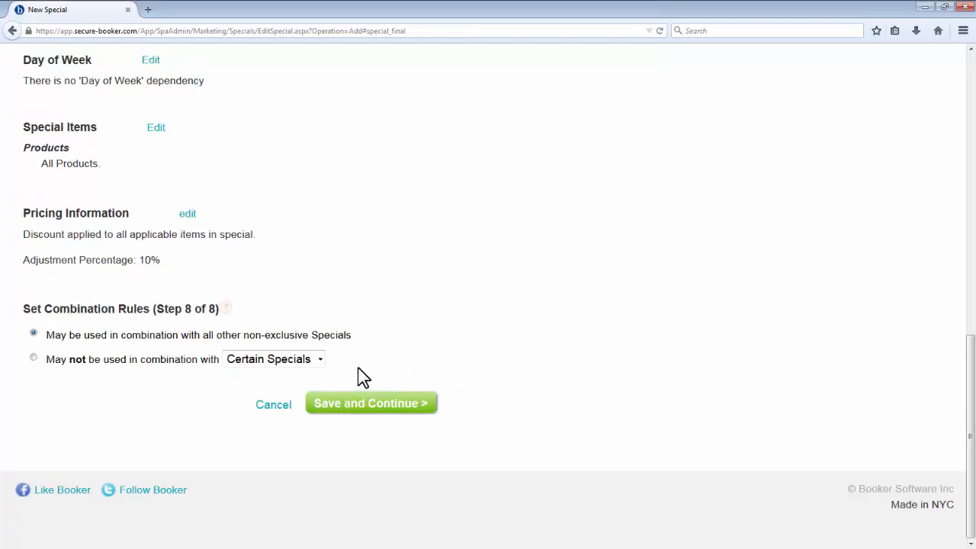
# Step: Set the special so it may not be combined with Any Other Specials, and confirm the new special
pyautogui.click(141, 359)
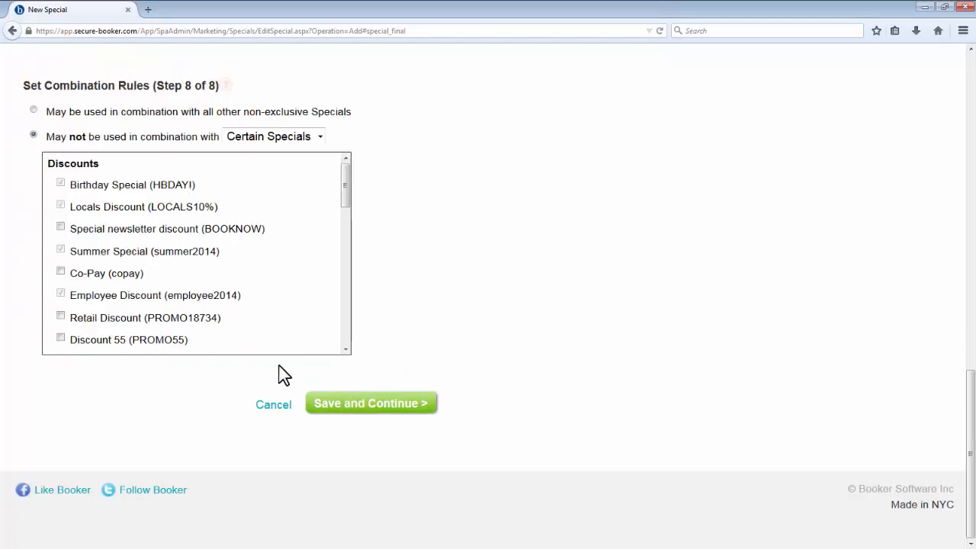
pyautogui.click(319, 137)
pyautogui.click(256, 150)
pyautogui.click(398, 404)
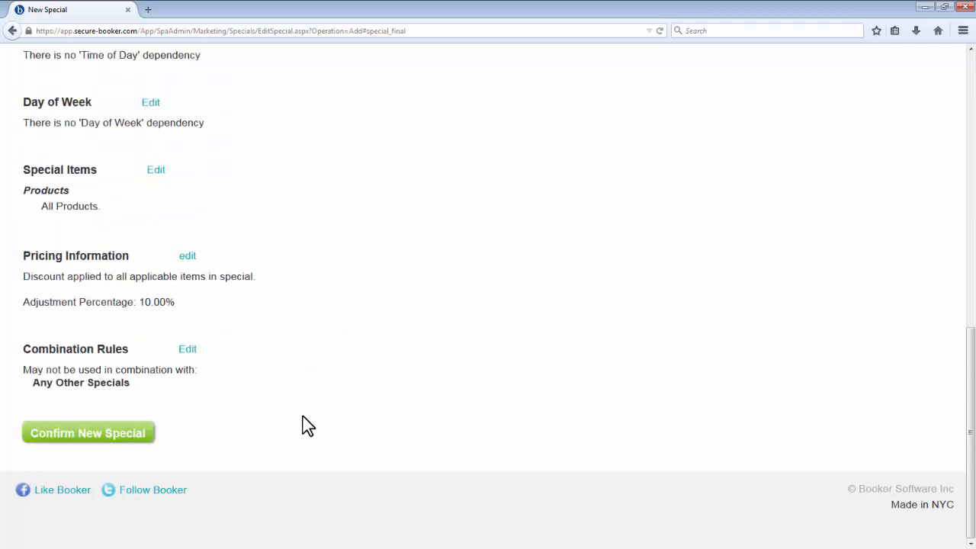
pyautogui.click(130, 440)
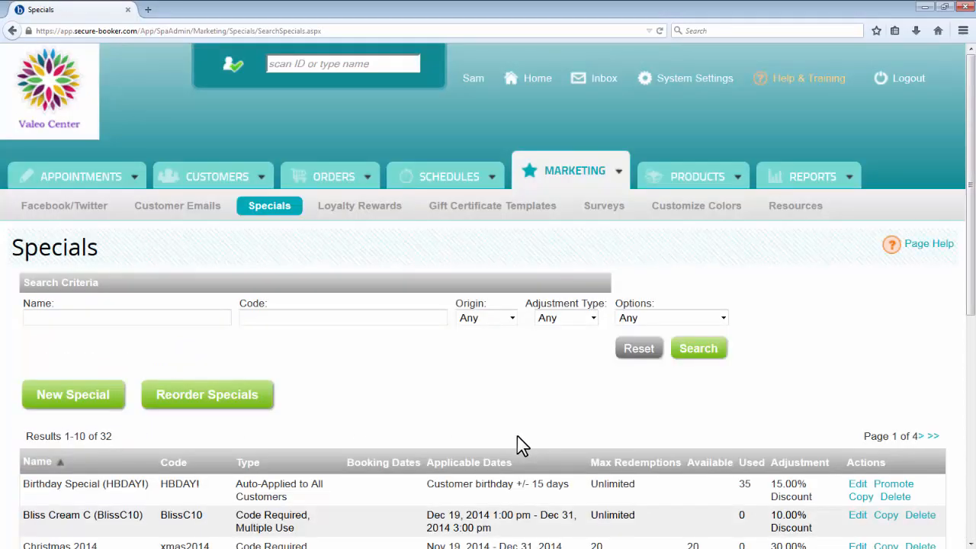
# Step: Go to the Loyalty Rewards page and look over its settings
pyautogui.click(394, 214)
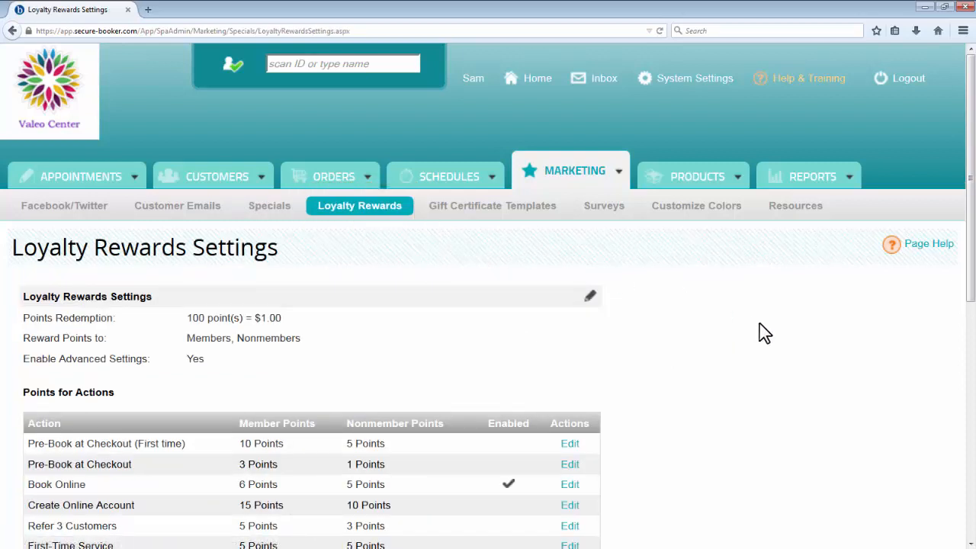
pyautogui.scroll(-3, 762, 333)
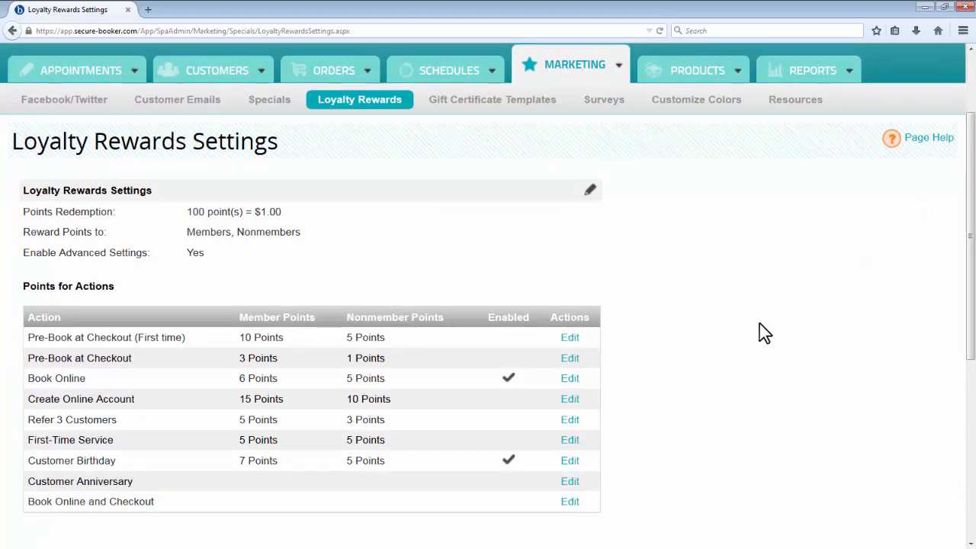
# Step: Try turning off the advanced settings in the Loyalty Rewards Settings, and discard the edit
pyautogui.click(591, 190)
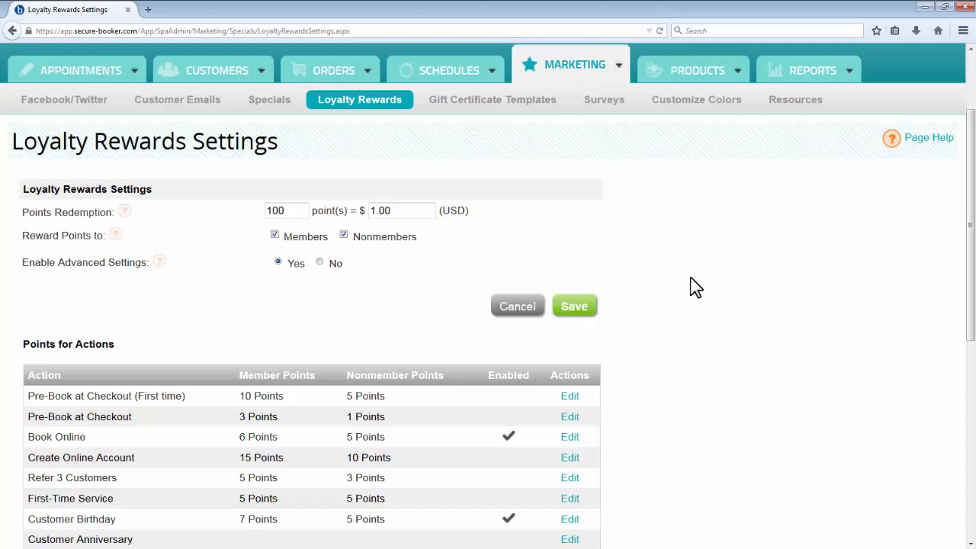
pyautogui.scroll(-3, 693, 286)
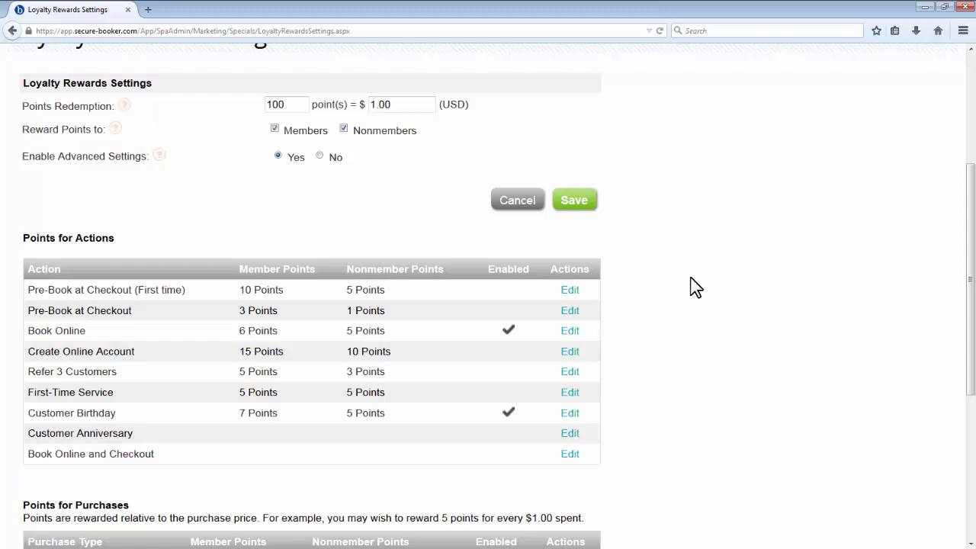
pyautogui.click(333, 160)
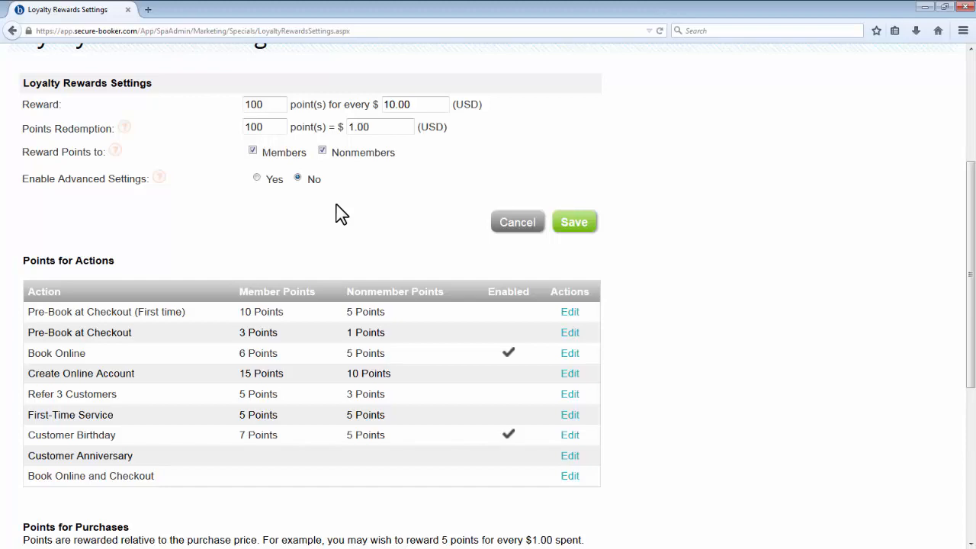
pyautogui.click(518, 224)
# Step: Enable reward points for the Create Online Account action, save it, and look over the Points for Purchases table
pyautogui.scroll(-3, 757, 264)
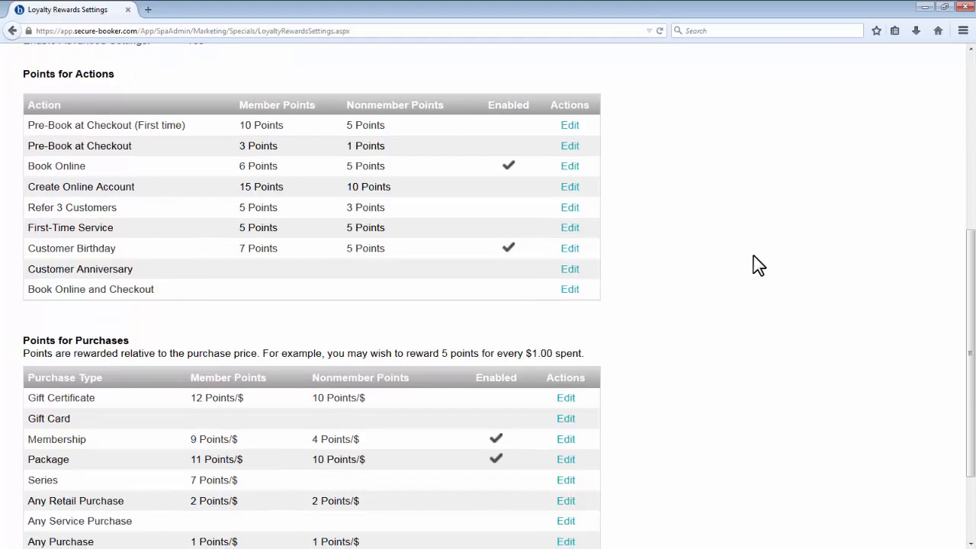
pyautogui.click(570, 188)
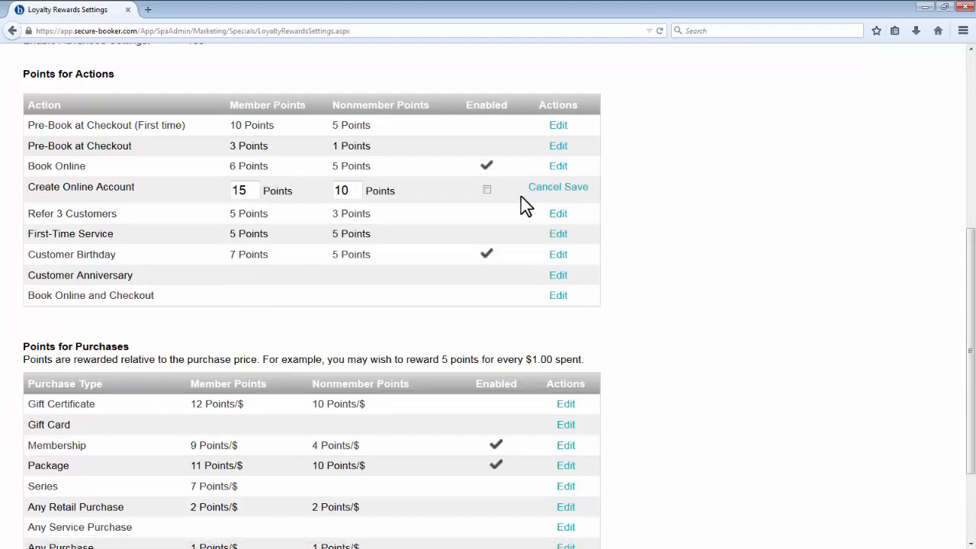
pyautogui.click(486, 190)
pyautogui.click(576, 188)
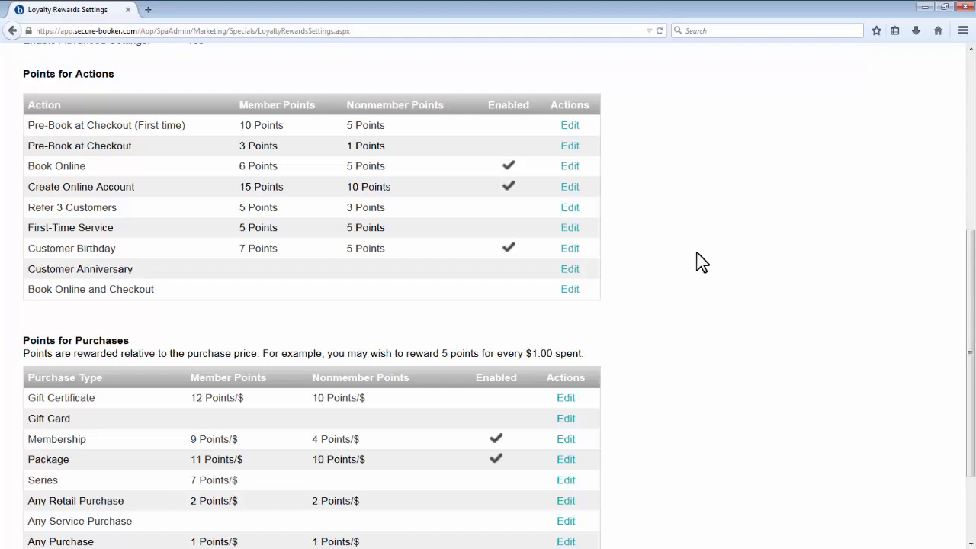
pyautogui.scroll(-3, 701, 262)
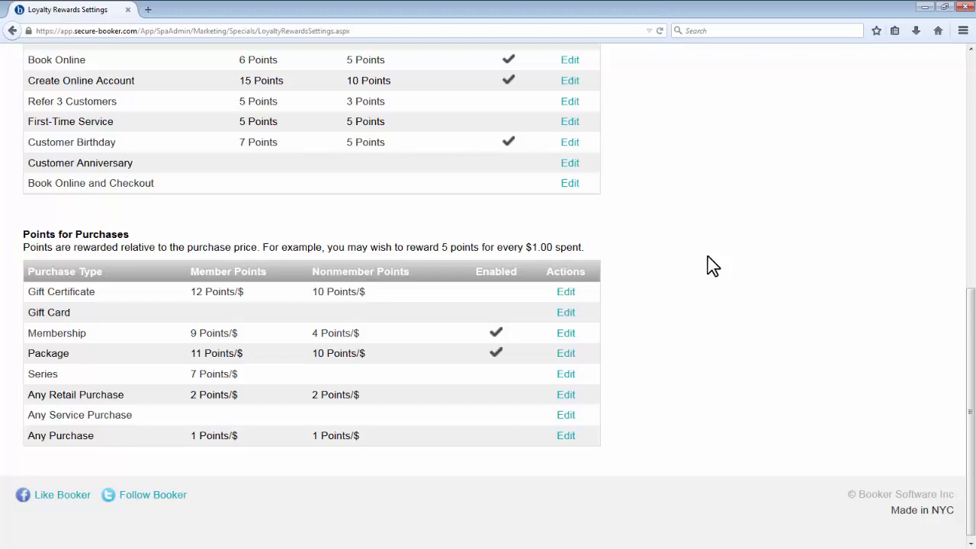
# Step: Go to the Gift Certificate Templates page and look over the list of existing templates
pyautogui.scroll(6, 707, 257)
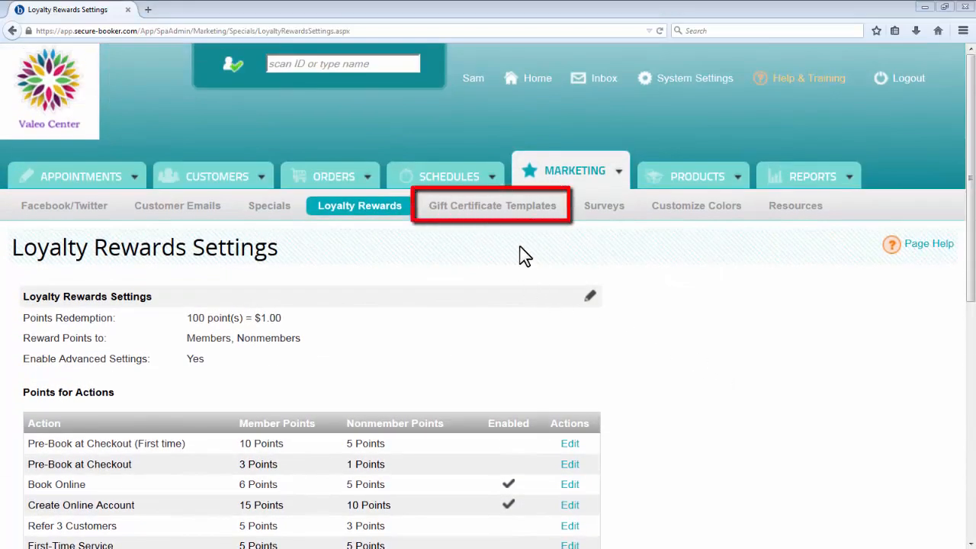
pyautogui.click(536, 217)
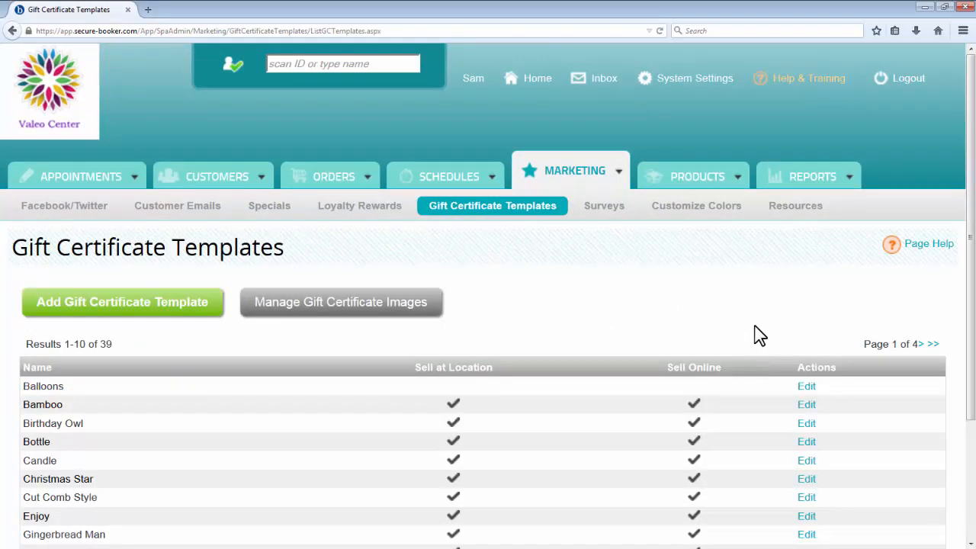
pyautogui.scroll(-3, 925, 333)
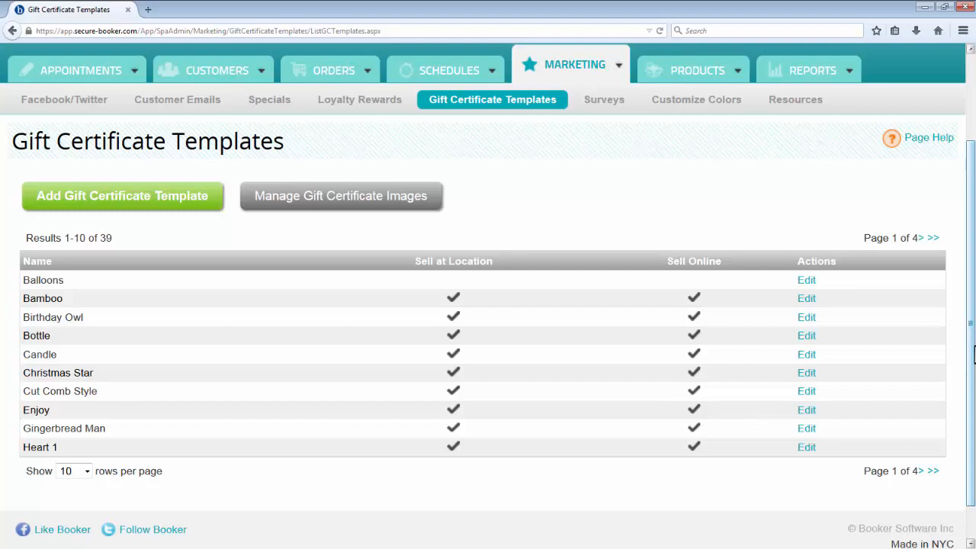
# Step: Create a gift certificate template from scratch named Valeo and continue to its designer
pyautogui.click(186, 212)
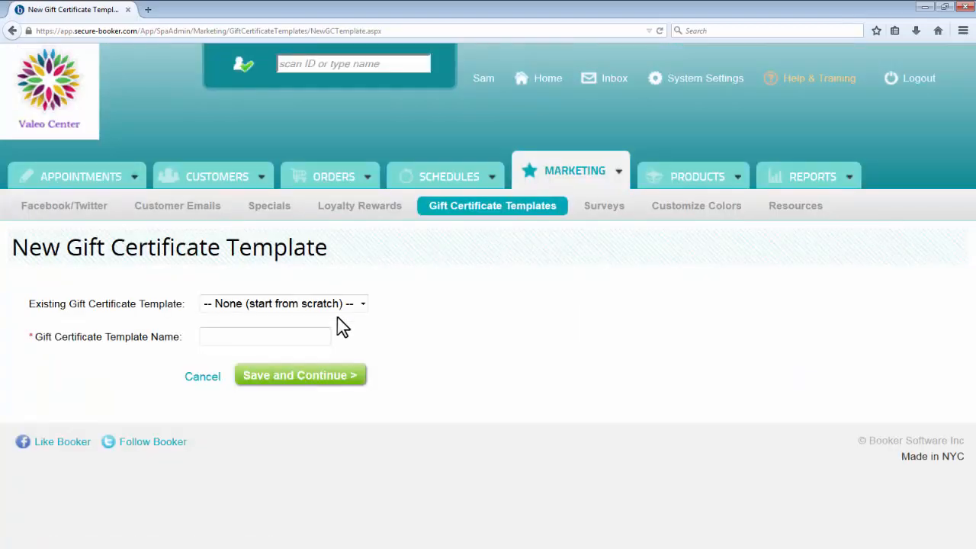
pyautogui.click(305, 334)
pyautogui.write('V')
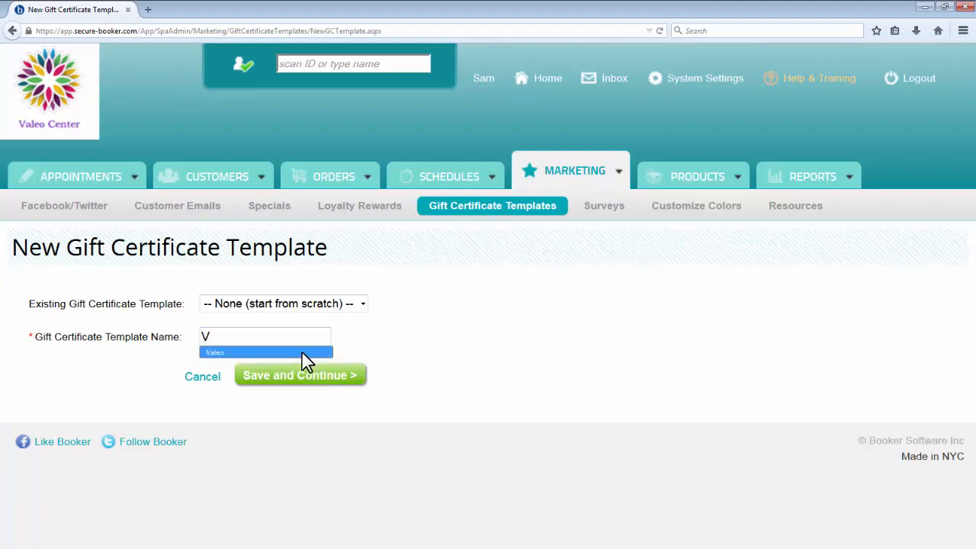
pyautogui.click(305, 352)
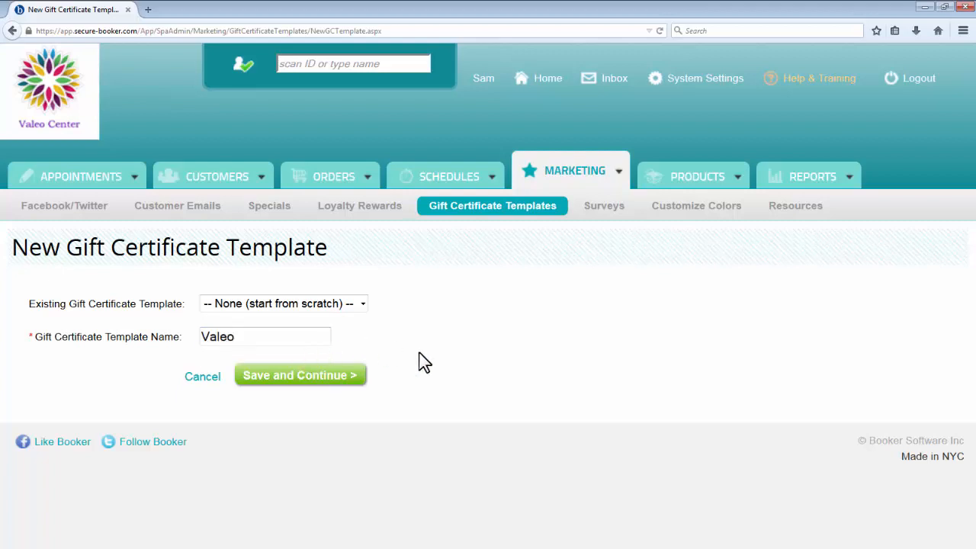
pyautogui.click(357, 377)
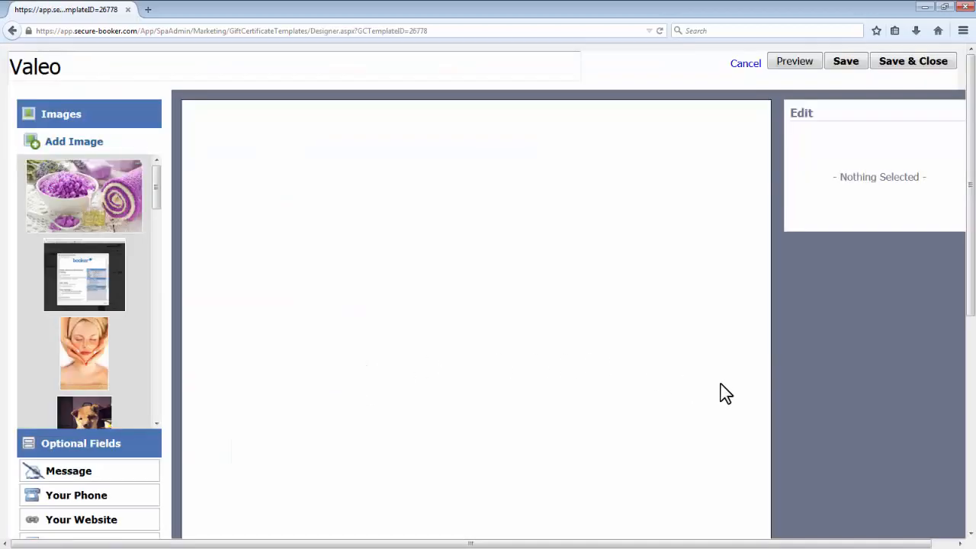
# Step: Place the image of a heart drawn in beach sand on the blank certificate
pyautogui.scroll(-5, 798, 382)
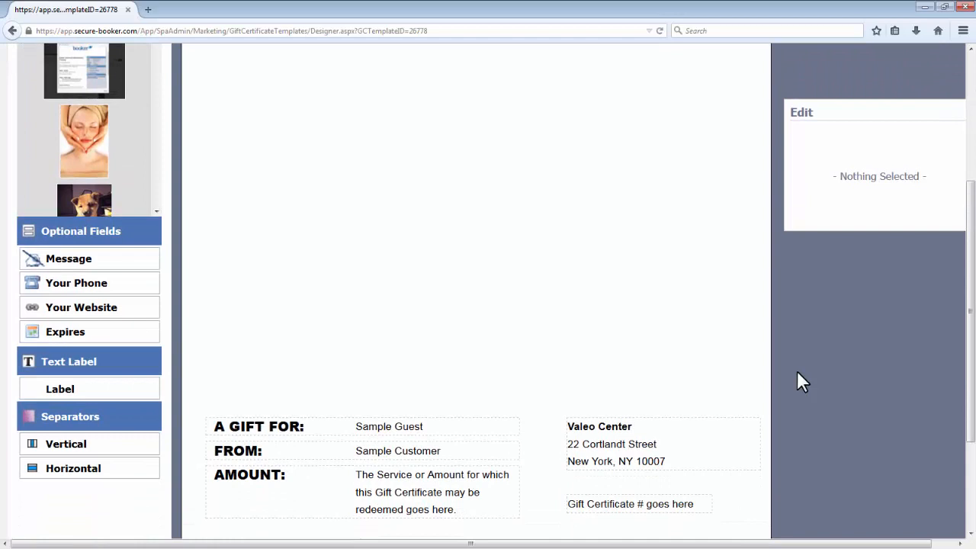
pyautogui.scroll(5, 796, 379)
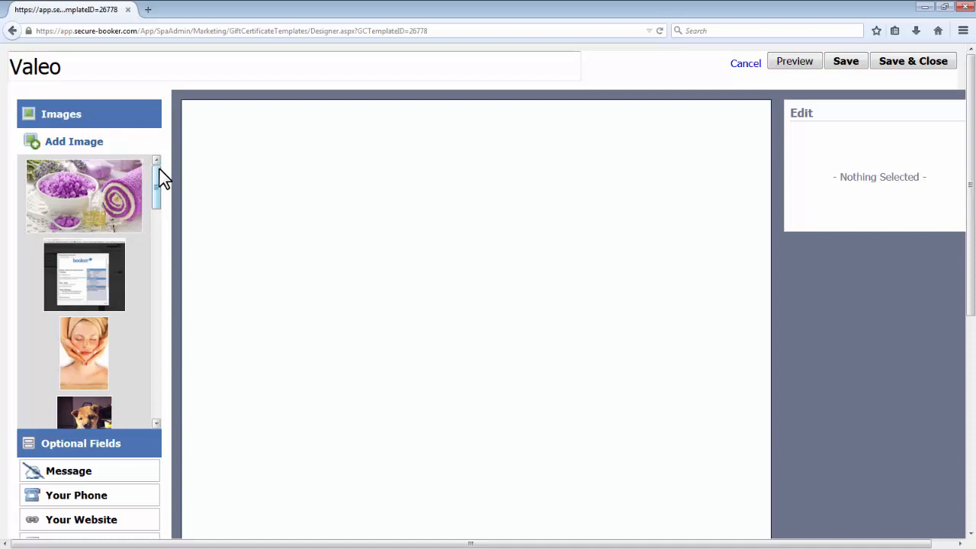
pyautogui.moveTo(159, 170); pyautogui.dragTo(166, 226)
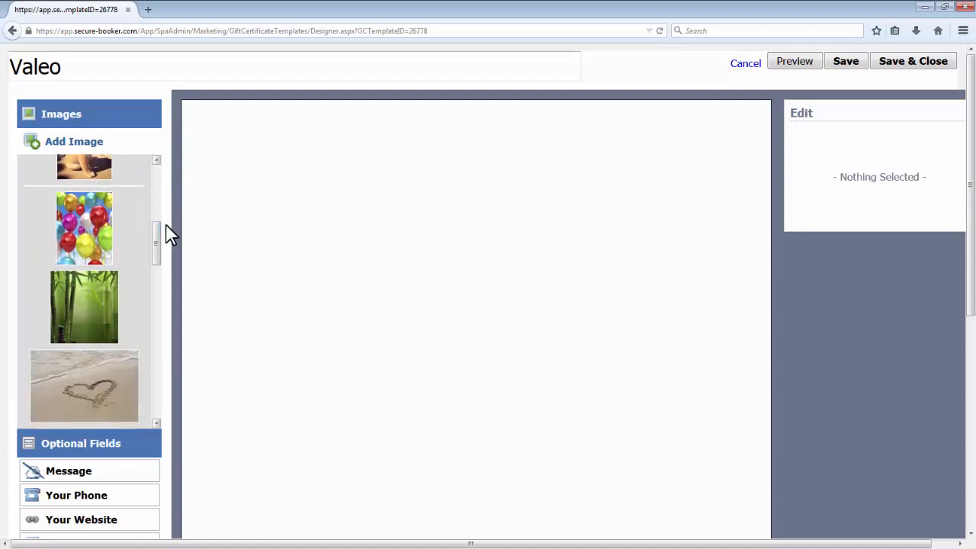
pyautogui.moveTo(134, 355); pyautogui.dragTo(285, 128)
# Step: Stretch the beach image taller and move it down to just above the gift details
pyautogui.scroll(-3, 328, 254)
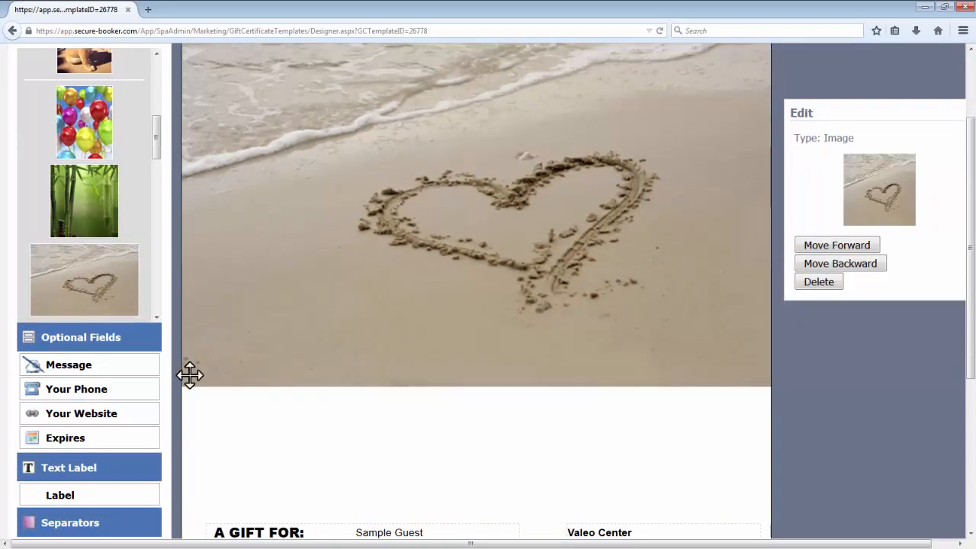
pyautogui.moveTo(185, 386); pyautogui.dragTo(173, 436)
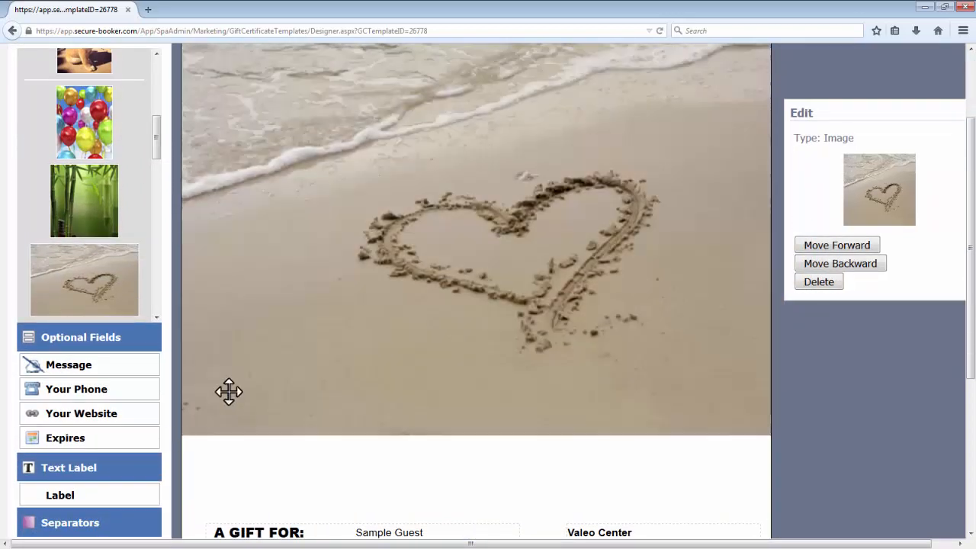
pyautogui.moveTo(442, 301); pyautogui.dragTo(447, 358)
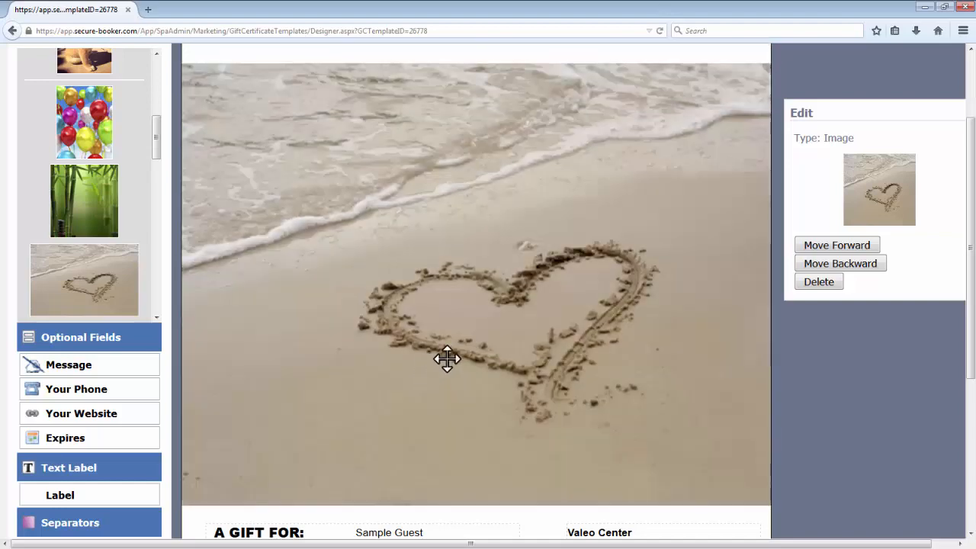
# Step: Move the A GIFT FOR field to the blank area above the beach image
pyautogui.scroll(-3, 446, 359)
pyautogui.moveTo(399, 425); pyautogui.dragTo(418, 51)
pyautogui.moveTo(392, 105); pyautogui.dragTo(381, 113)
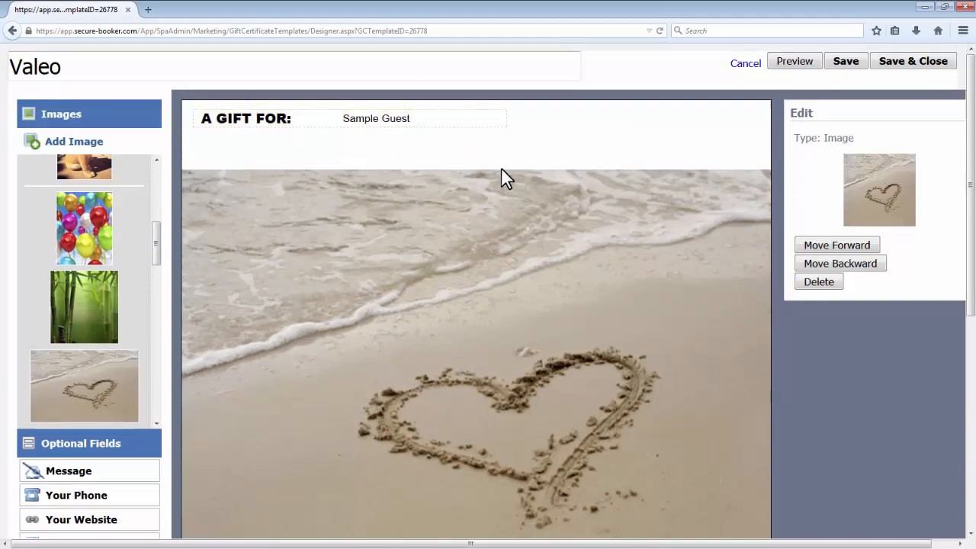
# Step: Add the Your Phone field directly below the spa's address, and save and close the template
pyautogui.scroll(-5, 503, 177)
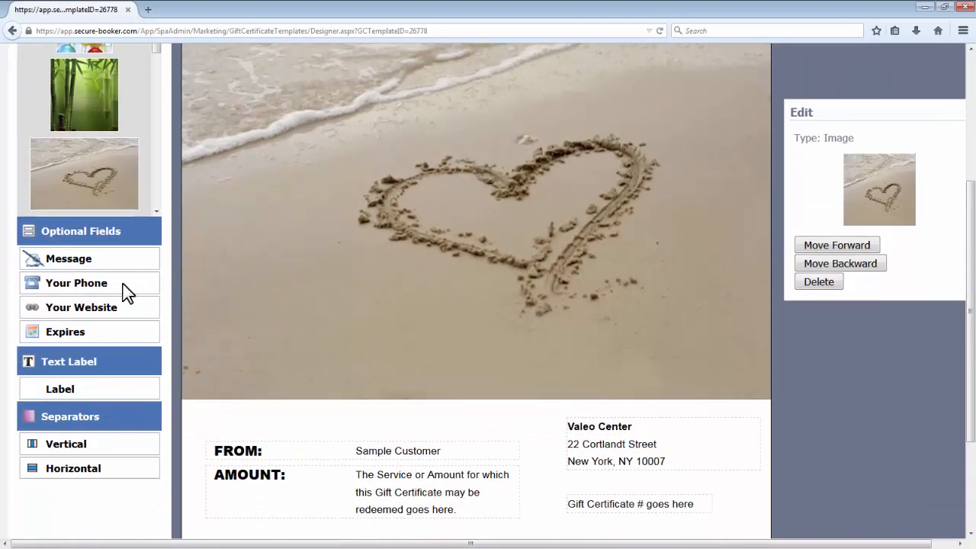
pyautogui.moveTo(124, 285); pyautogui.dragTo(669, 482)
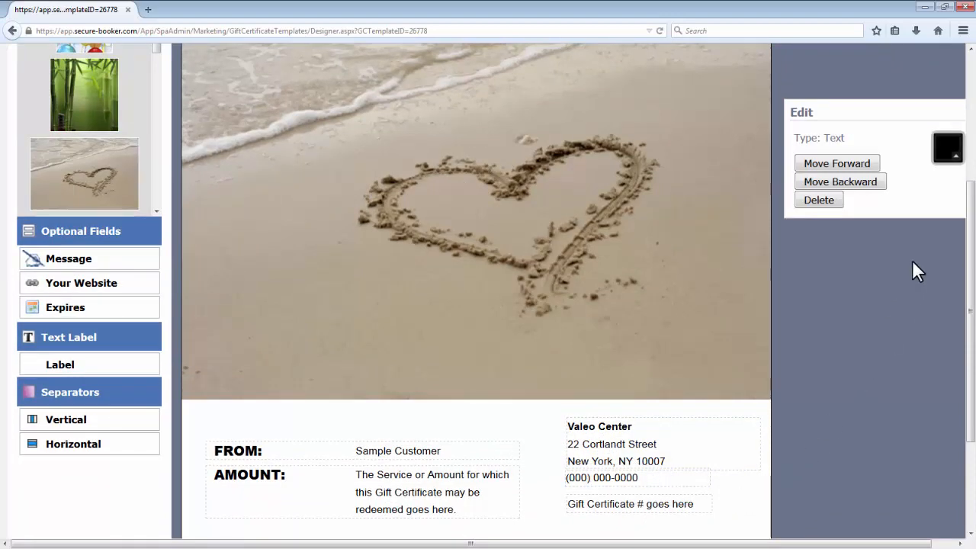
pyautogui.scroll(5, 911, 260)
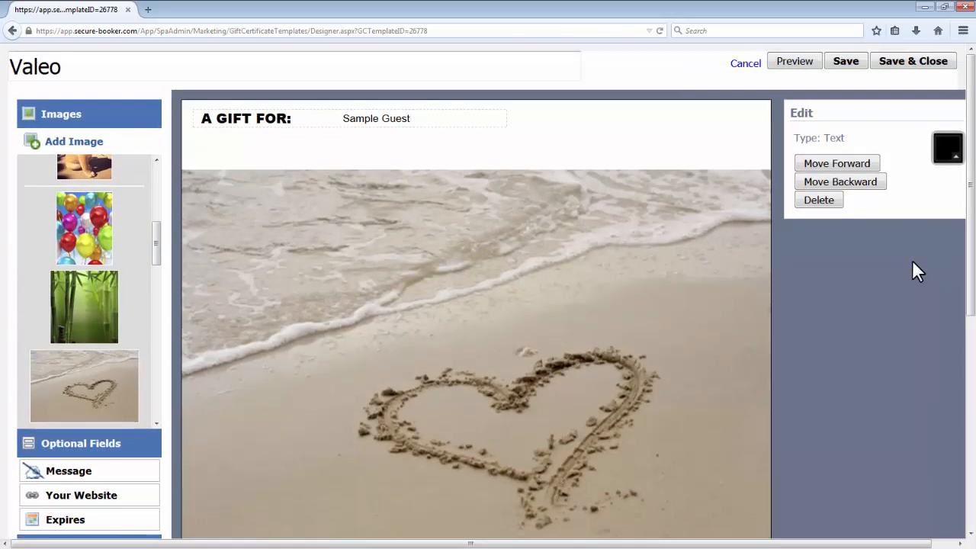
pyautogui.click(917, 64)
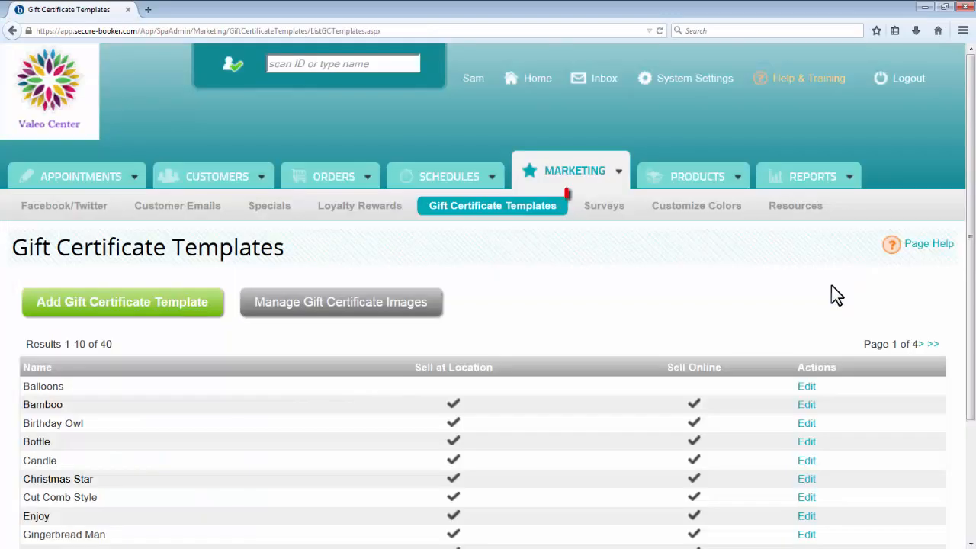
# Step: Go to the Surveys page and look over the existing surveys and their available actions
pyautogui.click(611, 216)
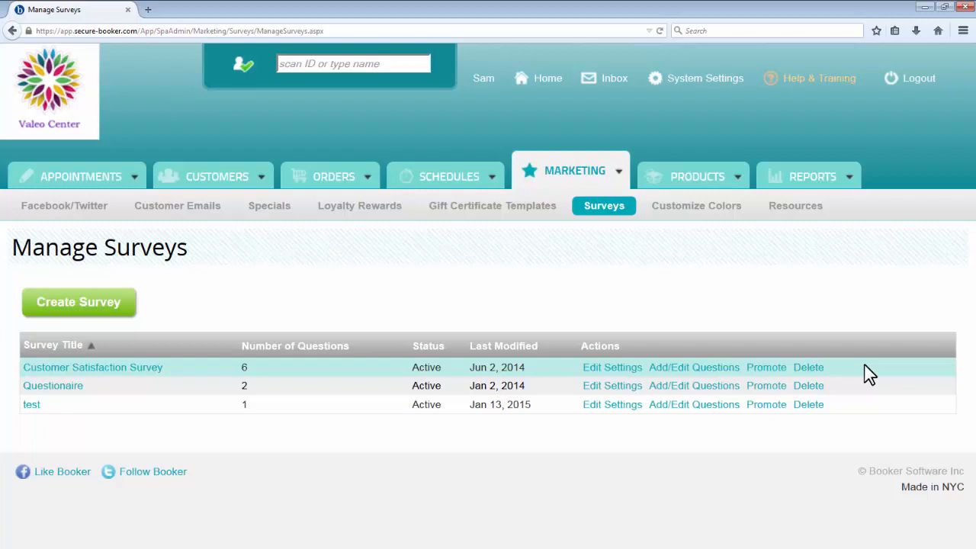
pyautogui.click(851, 189)
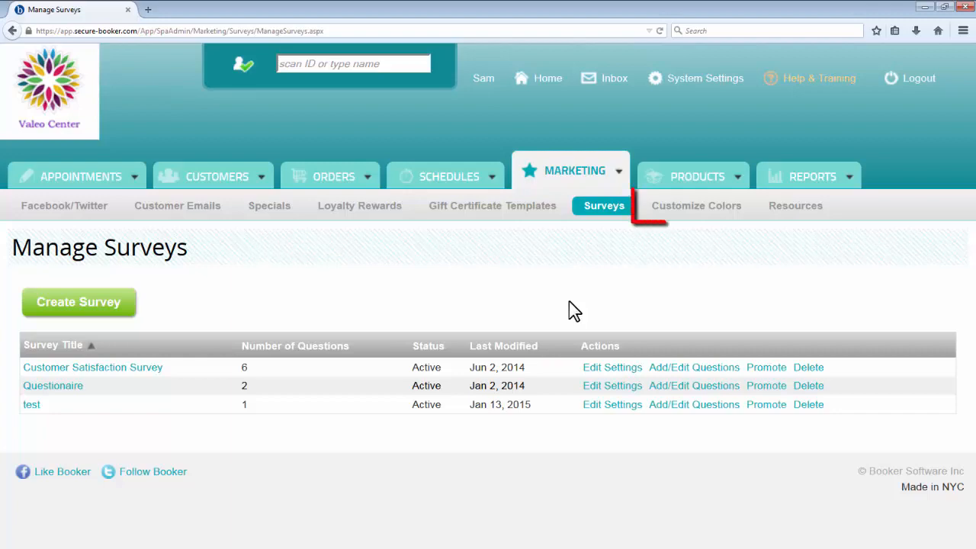
# Step: Go to the Customize Colors page and examine the customer booking theme, pattern and online booking color settings
pyautogui.click(685, 220)
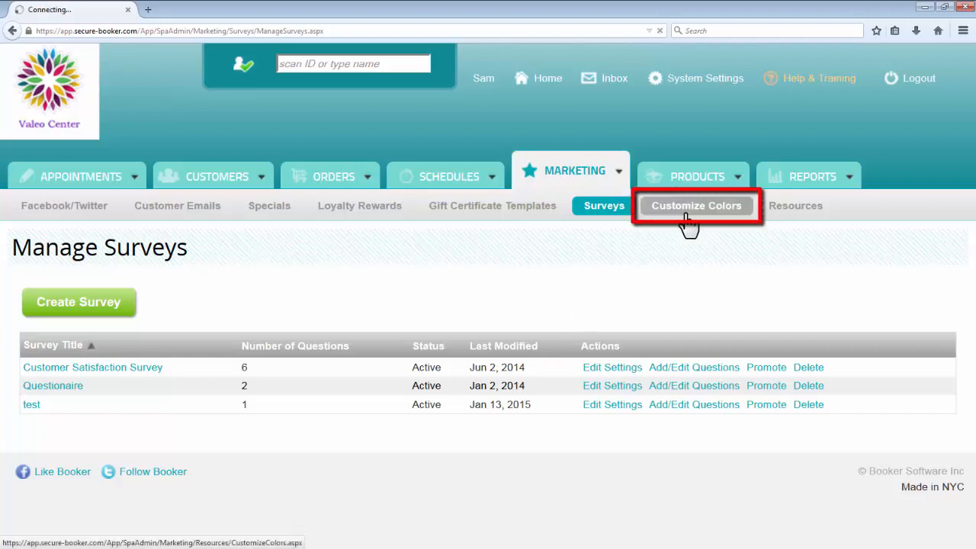
pyautogui.scroll(-5, 835, 363)
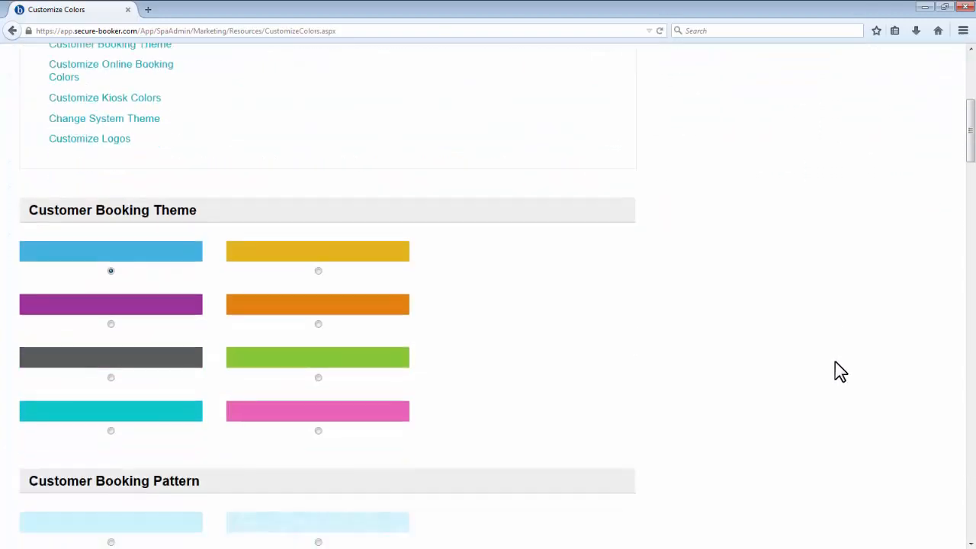
pyautogui.scroll(-2, 835, 362)
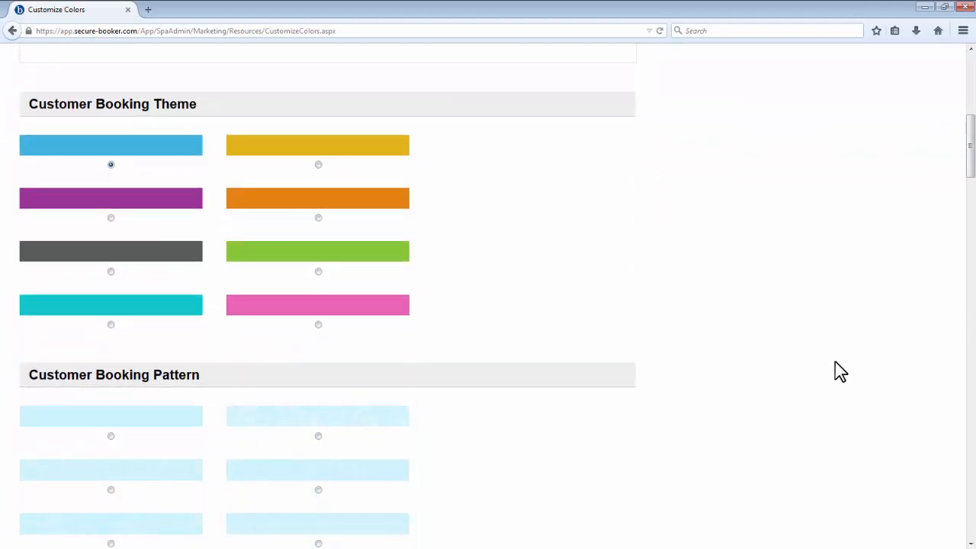
pyautogui.scroll(-4, 834, 361)
pyautogui.scroll(-5, 840, 371)
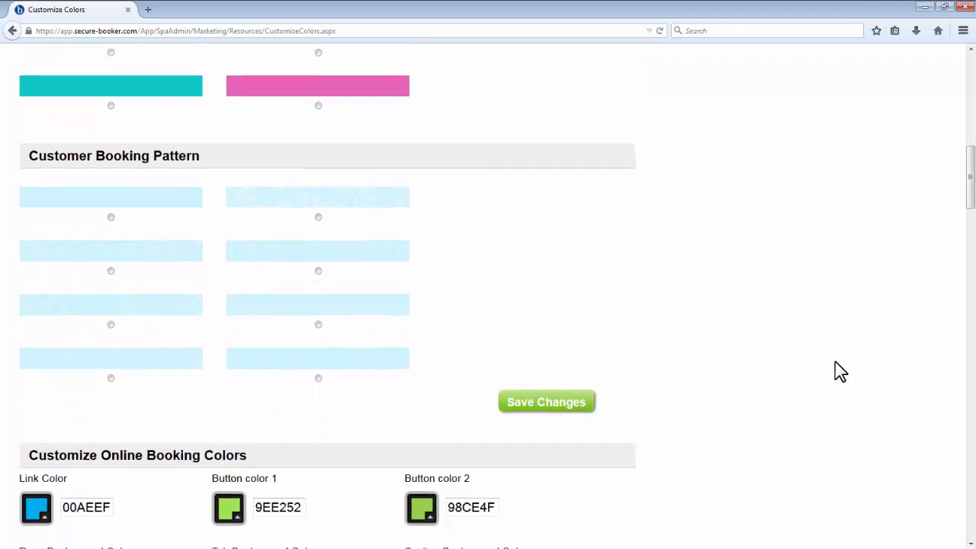
pyautogui.scroll(-1, 835, 361)
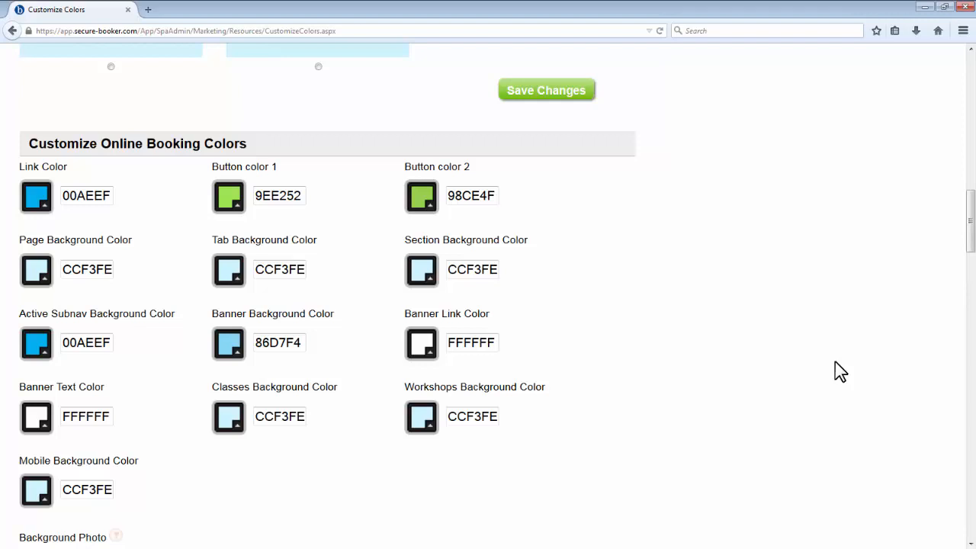
pyautogui.scroll(-10, 835, 361)
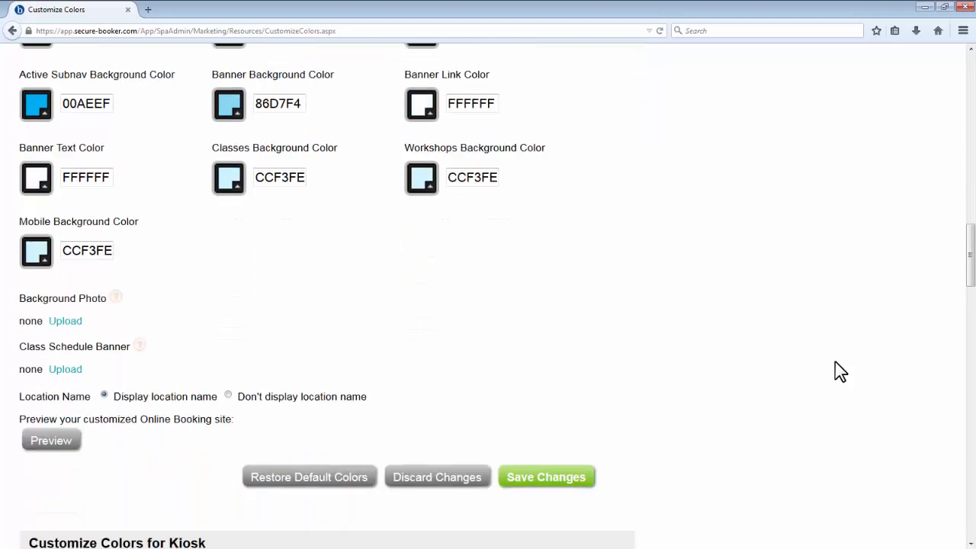
# Step: Examine the kiosk colors, system theme and logo settings on the Customize Colors page
pyautogui.scroll(-3, 835, 362)
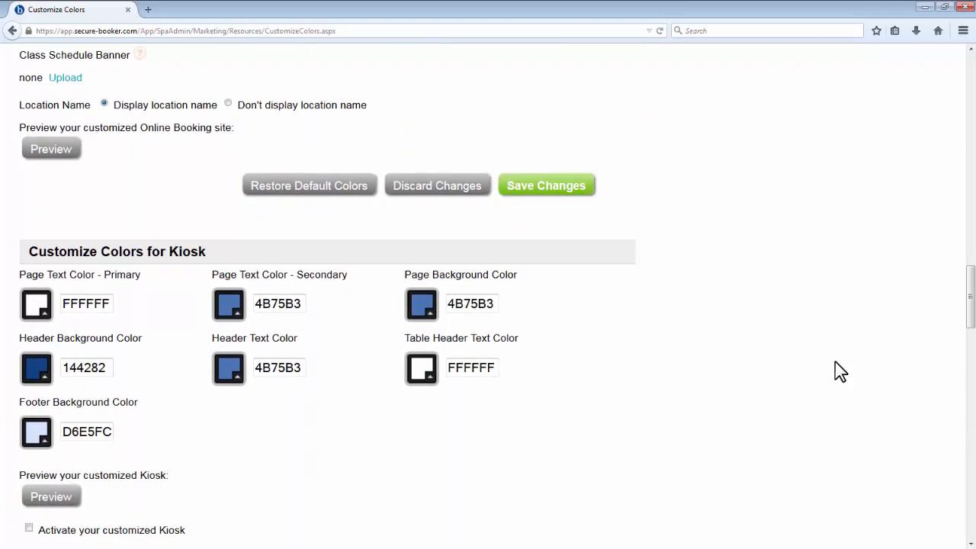
pyautogui.scroll(-3, 834, 361)
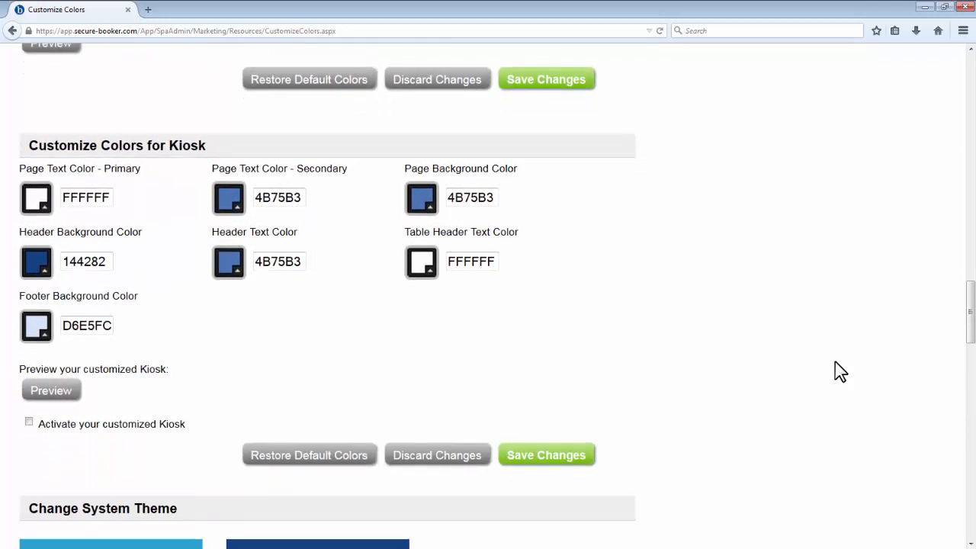
pyautogui.scroll(-5, 834, 361)
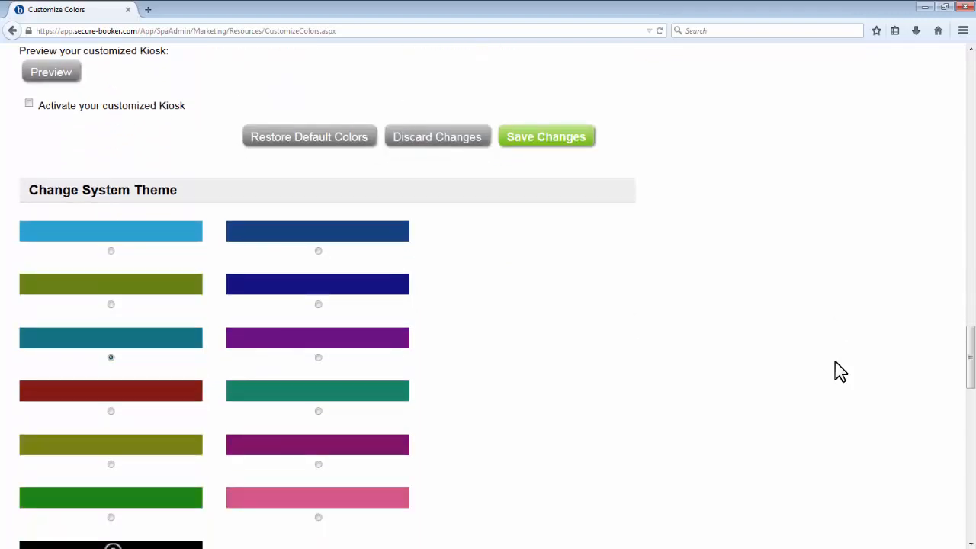
pyautogui.scroll(-3, 835, 363)
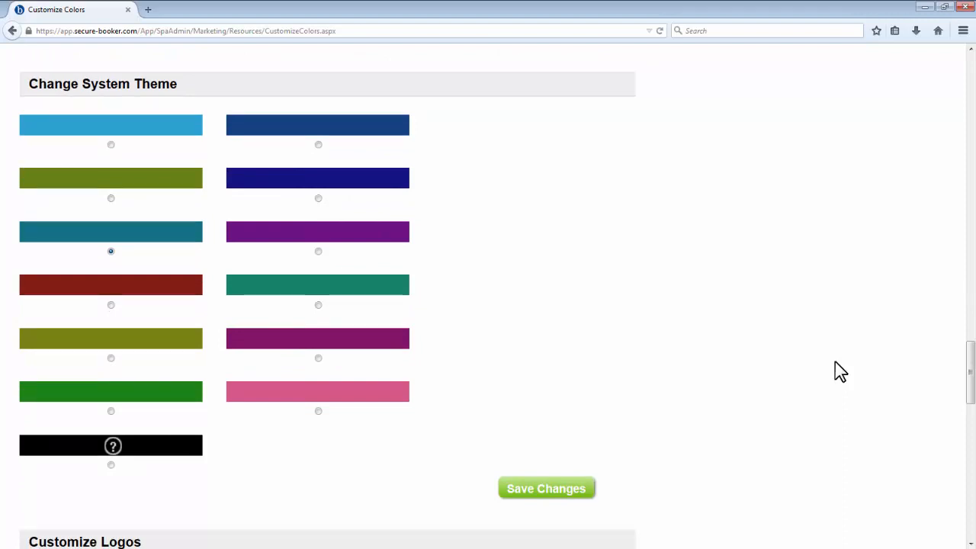
pyautogui.scroll(-10, 834, 362)
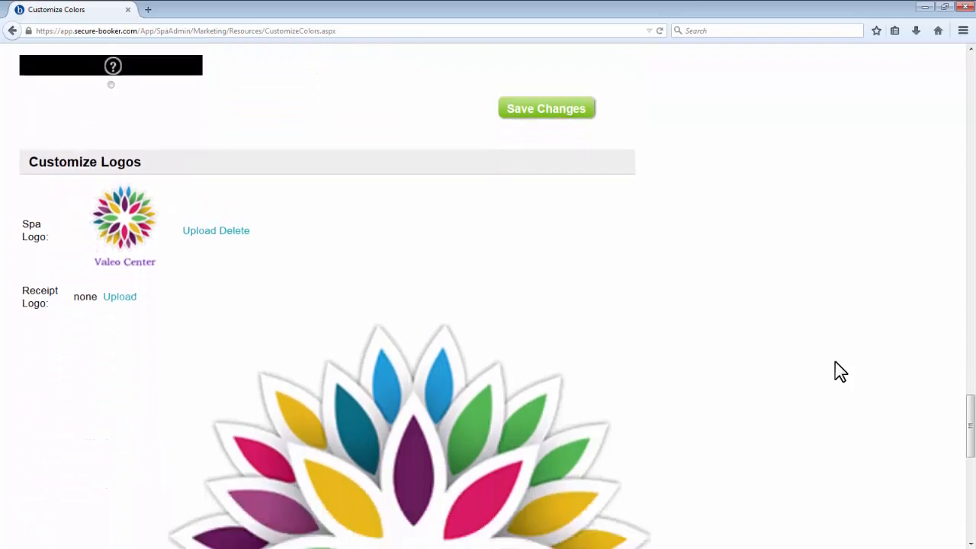
pyautogui.scroll(-1, 835, 362)
pyautogui.scroll(20, 835, 362)
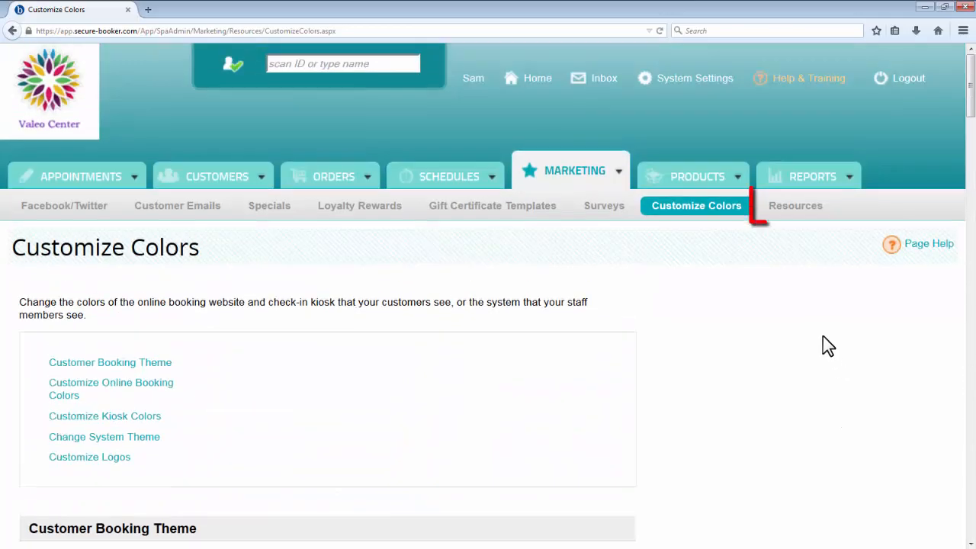
# Step: Go to the Resources page and look over the website links, Book Now Button and Book Online Link sections
pyautogui.click(798, 217)
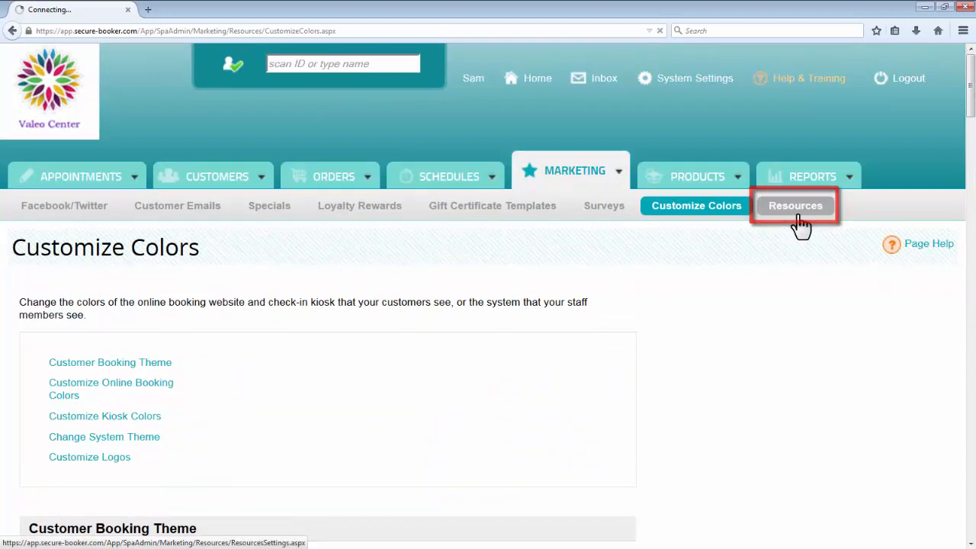
pyautogui.scroll(-5, 884, 333)
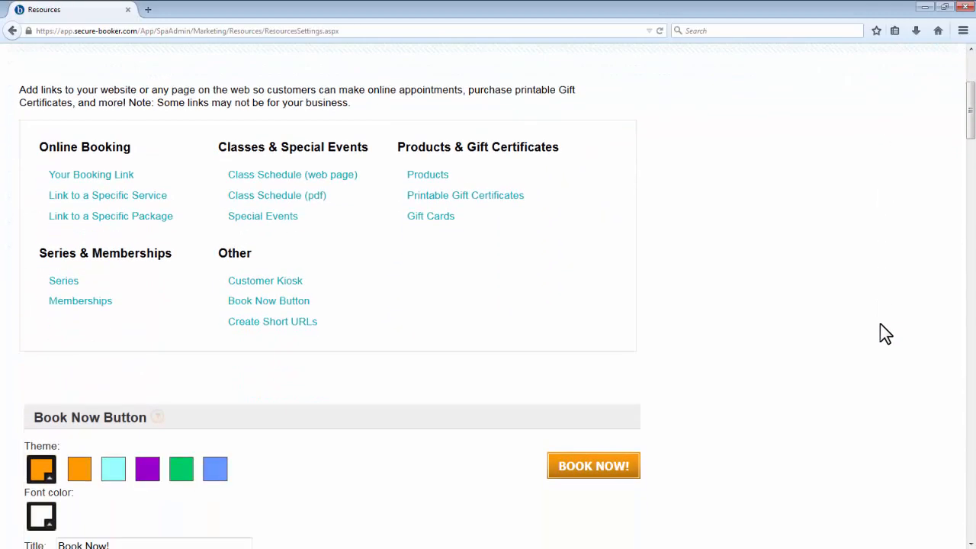
pyautogui.scroll(-2, 880, 325)
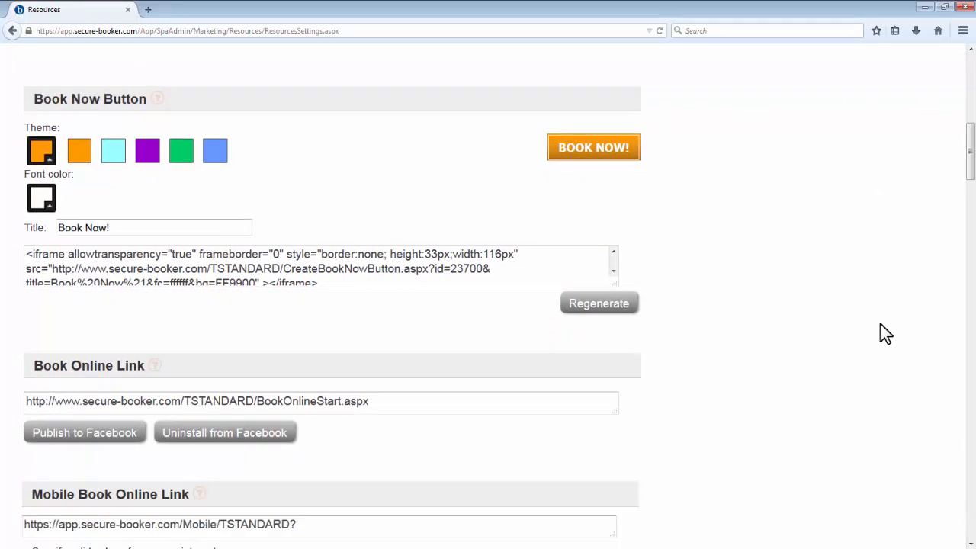
# Step: Add the Full Day Spa Escape ($225.00) package to the Book Package Online link on the Resources page
pyautogui.scroll(-12, 879, 323)
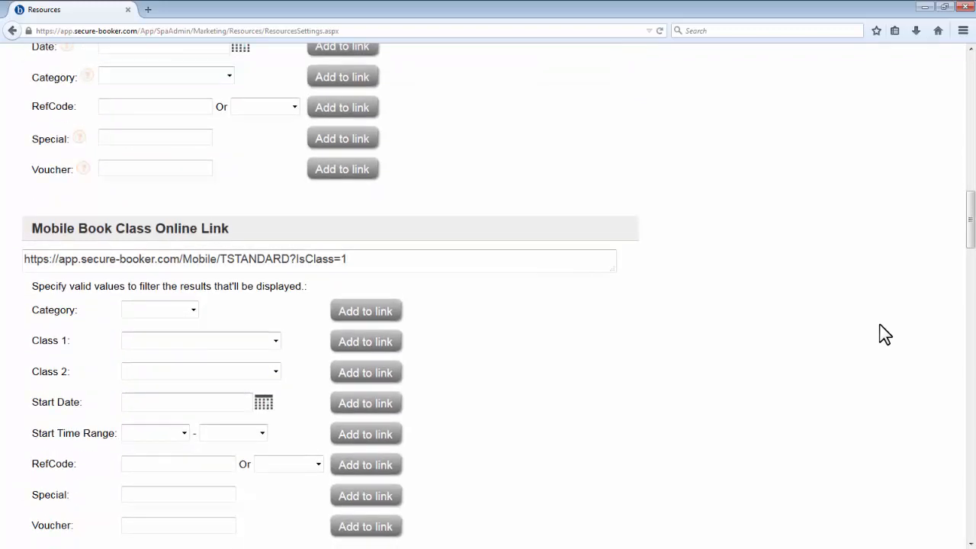
pyautogui.scroll(-8, 885, 333)
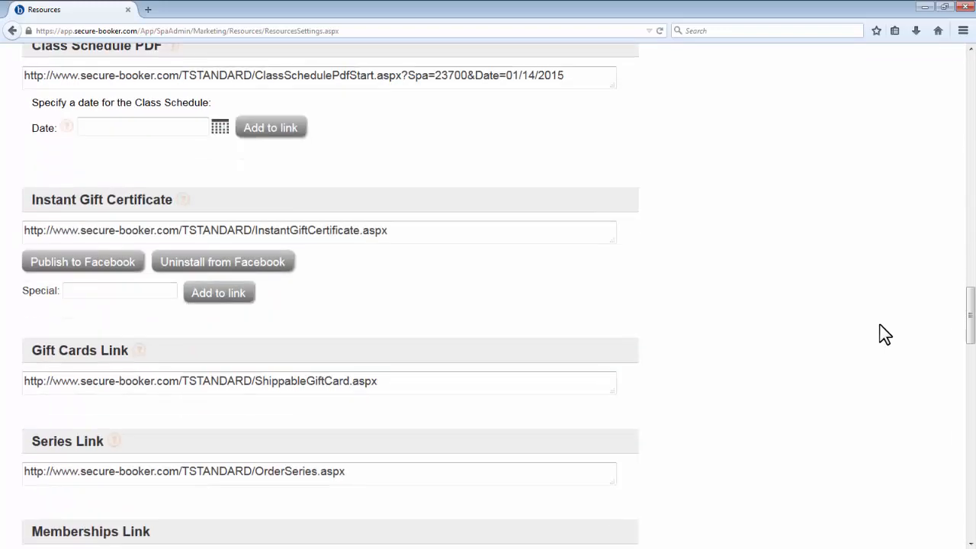
pyautogui.scroll(-4, 884, 333)
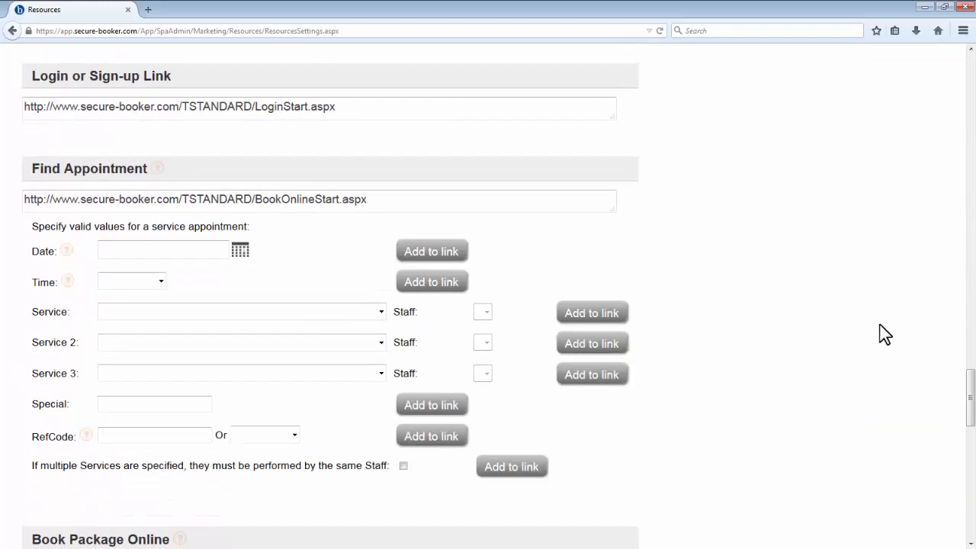
pyautogui.scroll(-4, 884, 333)
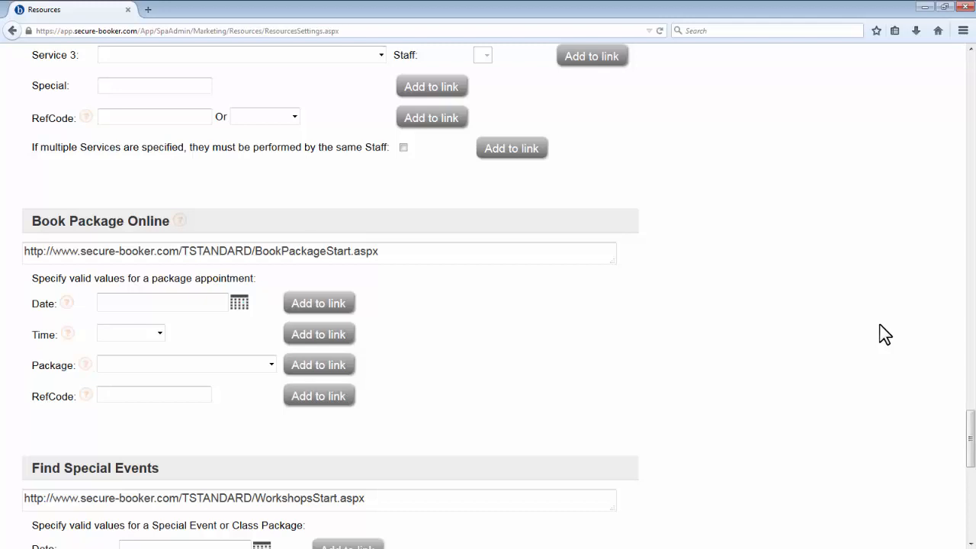
pyautogui.scroll(-1, 884, 333)
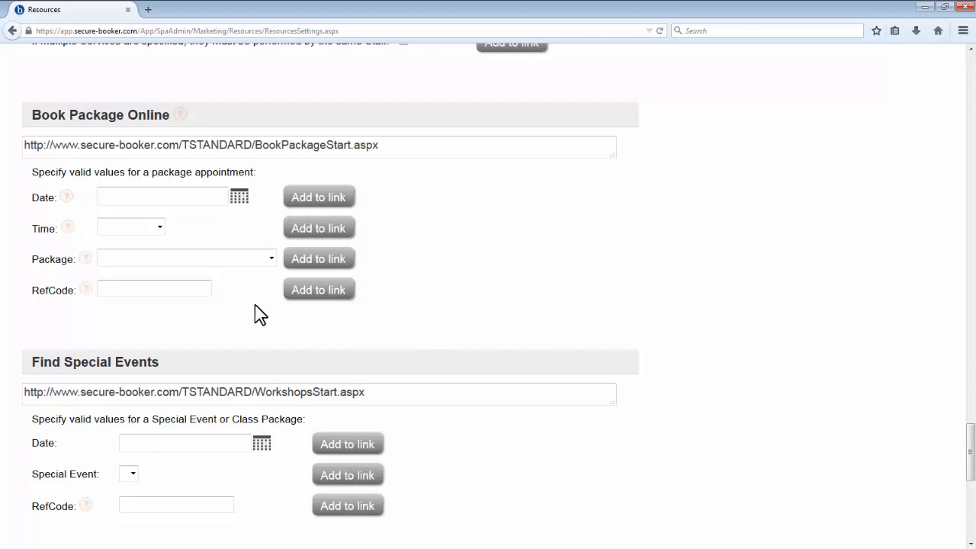
pyautogui.click(270, 259)
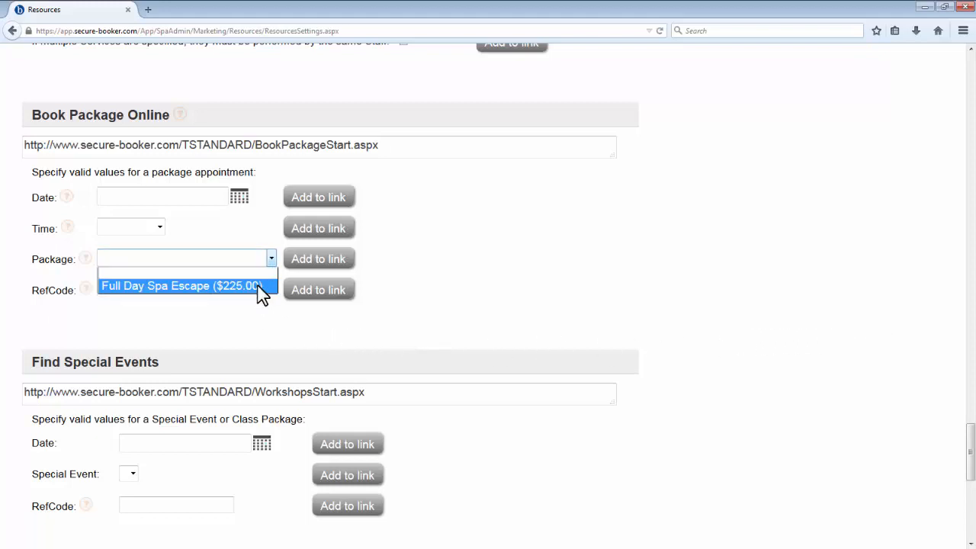
pyautogui.click(258, 285)
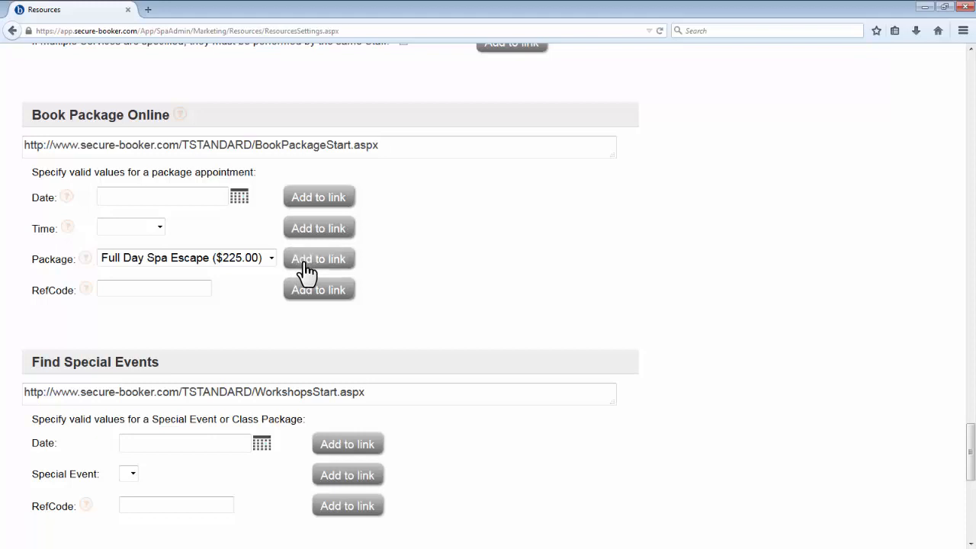
pyautogui.click(305, 263)
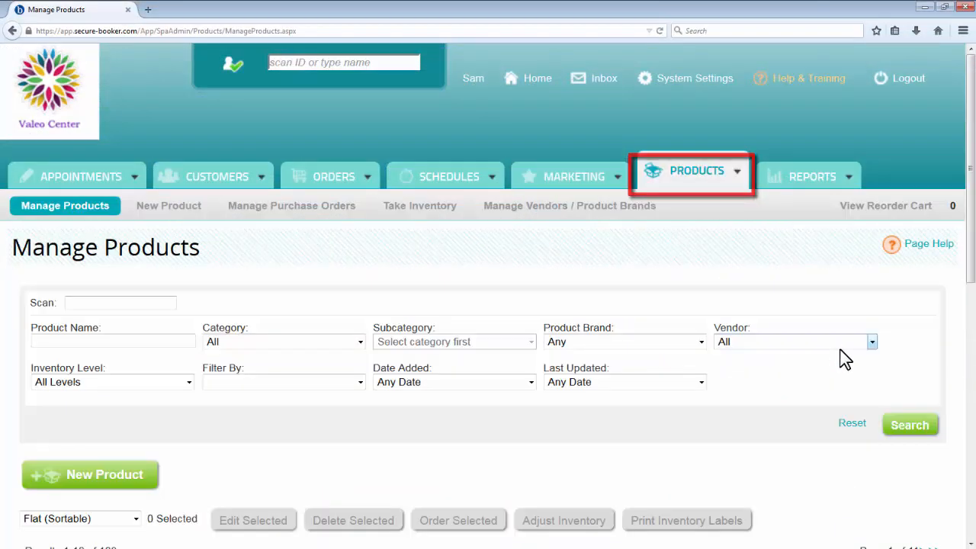
# Step: Go to the Manage Products page and look over the product search filters and the Inventory Level options
pyautogui.scroll(-3, 923, 342)
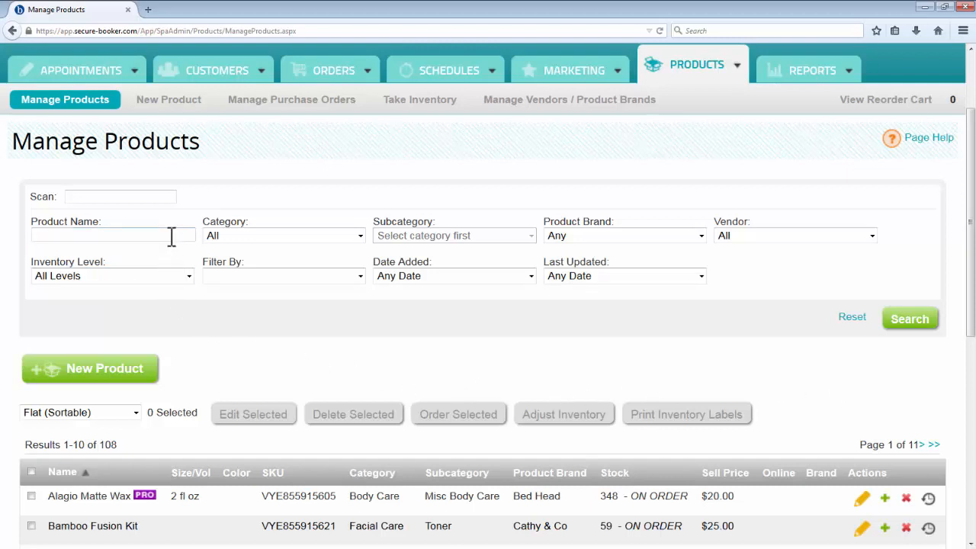
pyautogui.click(188, 271)
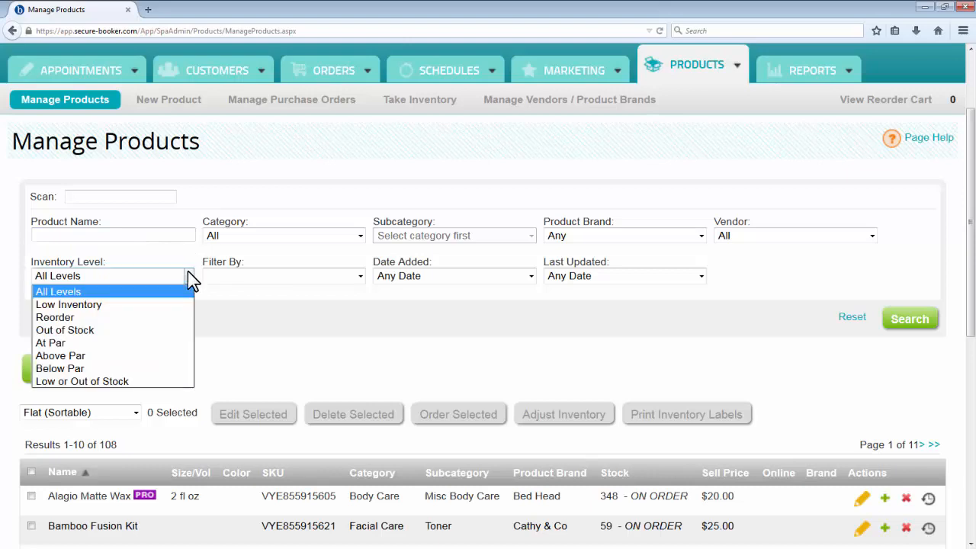
pyautogui.click(187, 270)
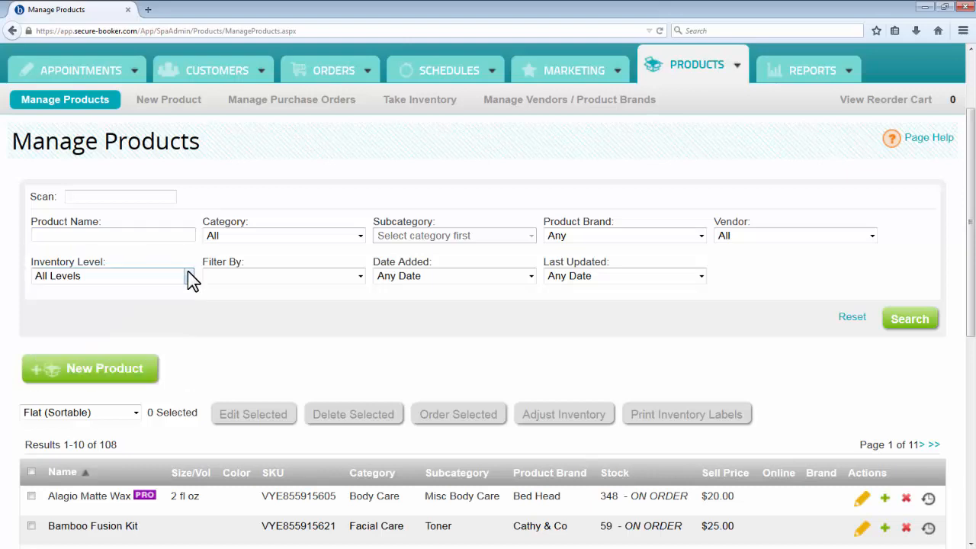
# Step: Select the Bamboo Fusion Kit without a color and the Alagio Matte Wax, and open both for inventory adjustment
pyautogui.scroll(-1, 972, 381)
pyautogui.scroll(-3, 972, 384)
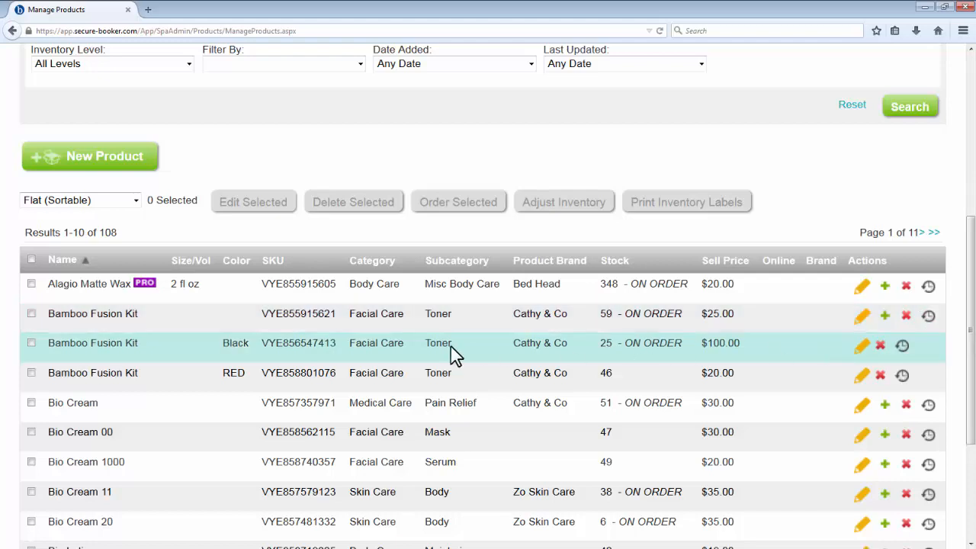
pyautogui.click(31, 314)
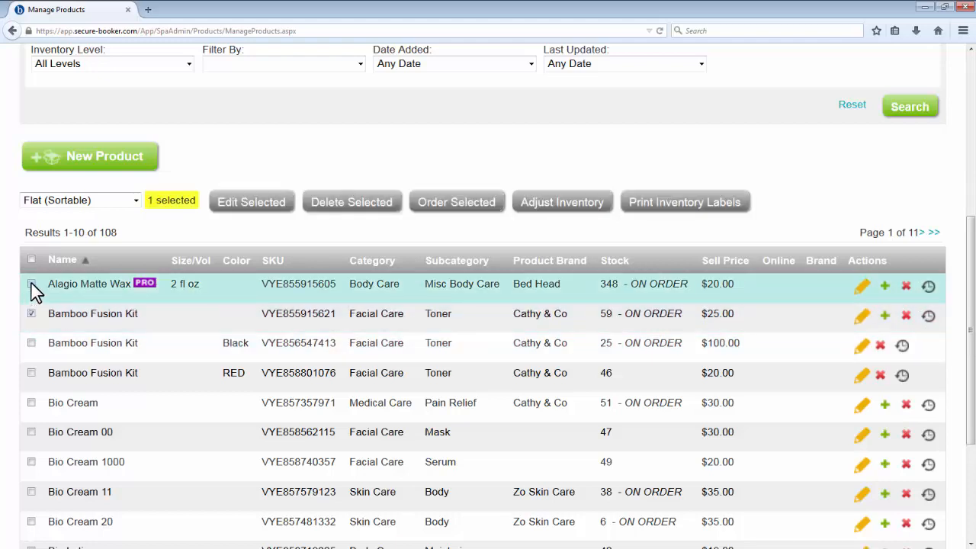
pyautogui.click(31, 285)
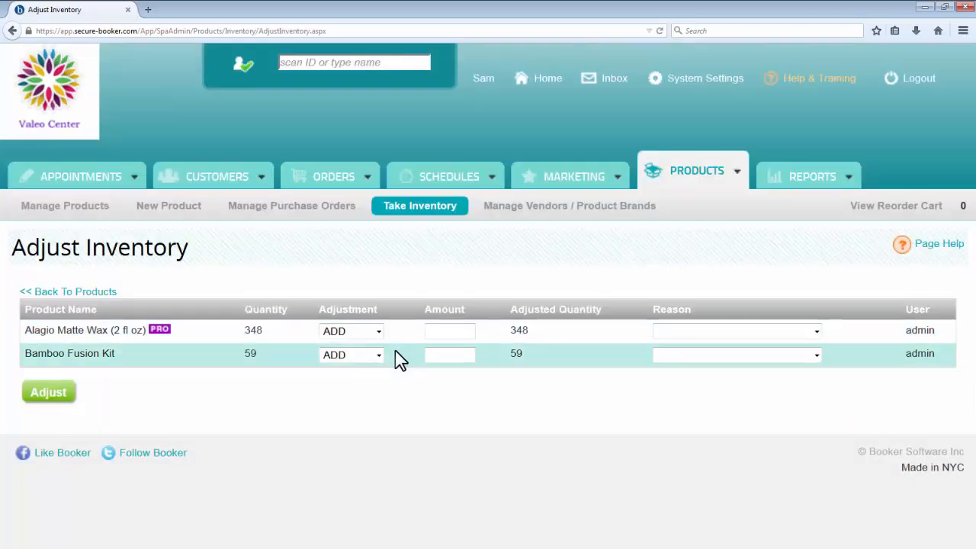
# Step: Set the inventory adjustments to remove 1 Alagio Matte Wax and add 1 Bamboo Fusion Kit
pyautogui.click(378, 332)
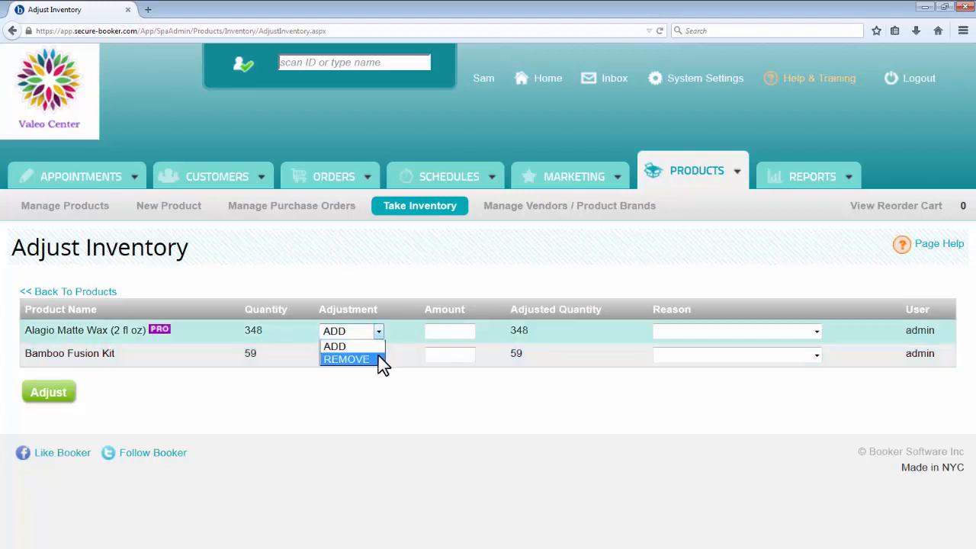
pyautogui.click(381, 361)
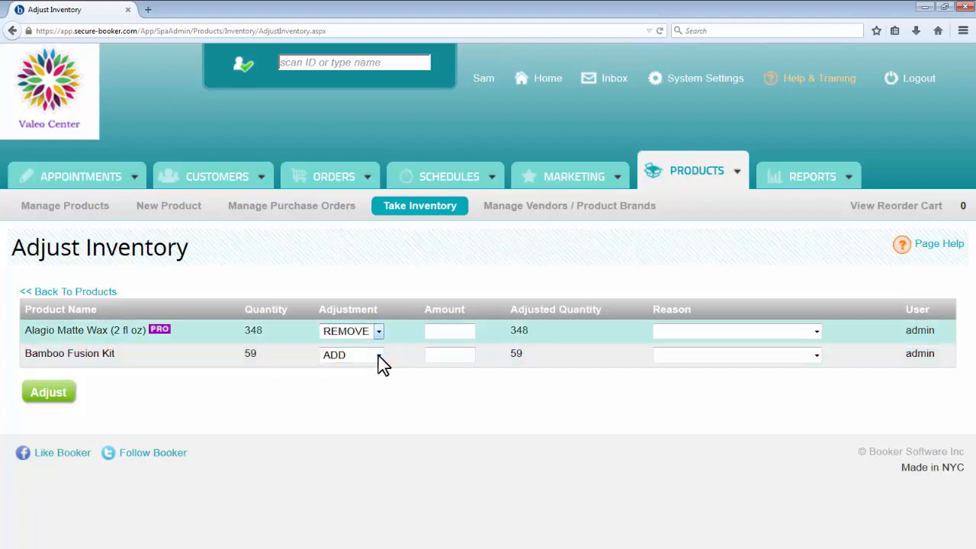
pyautogui.click(458, 356)
pyautogui.write('1')
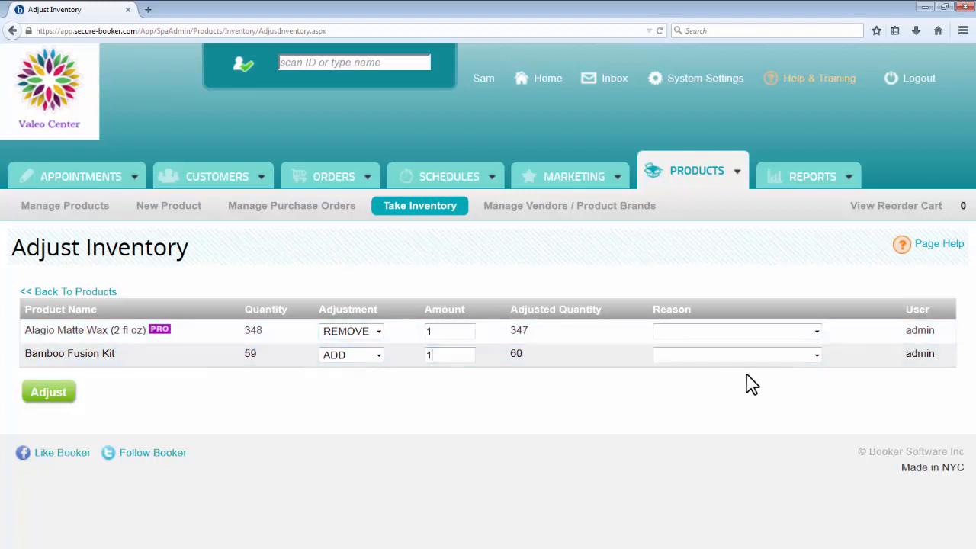
# Step: Set the reasons to Tester for the wax and Receive Product w/o P.O. for the Bamboo Fusion Kit, and apply the adjustments
pyautogui.click(770, 333)
pyautogui.click(739, 473)
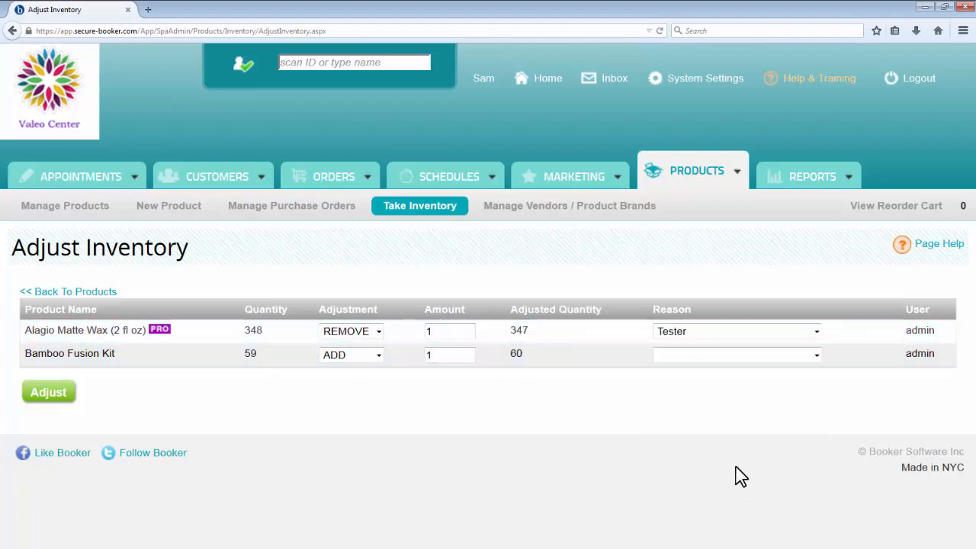
pyautogui.click(751, 358)
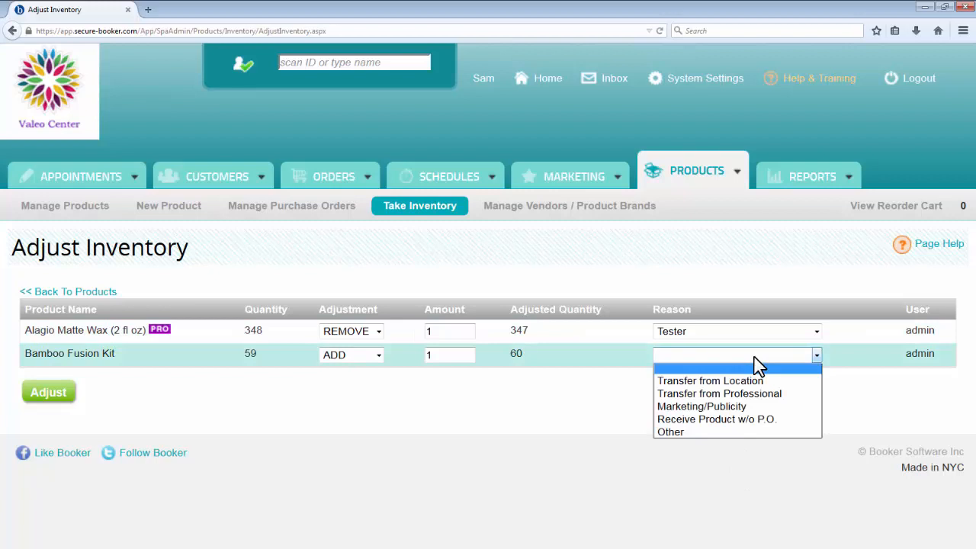
pyautogui.click(733, 423)
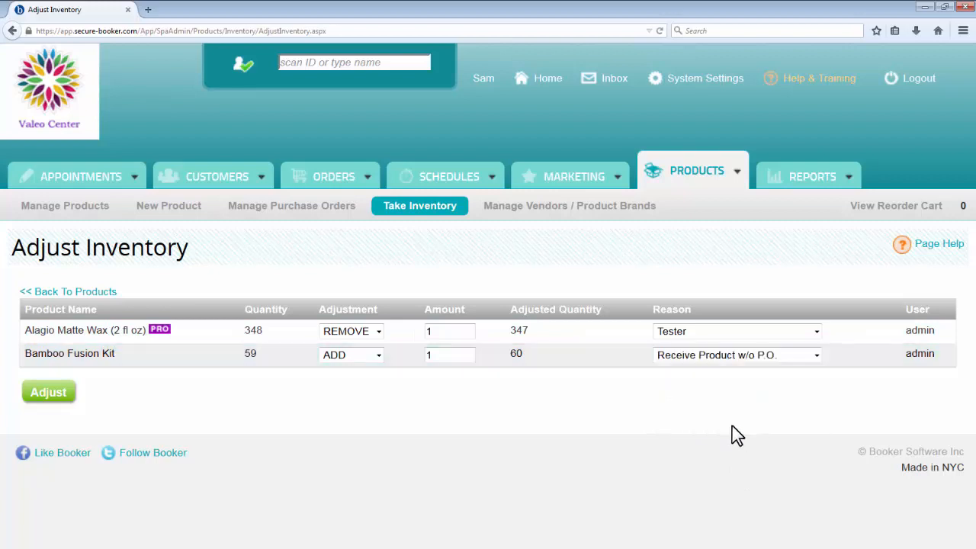
pyautogui.click(65, 395)
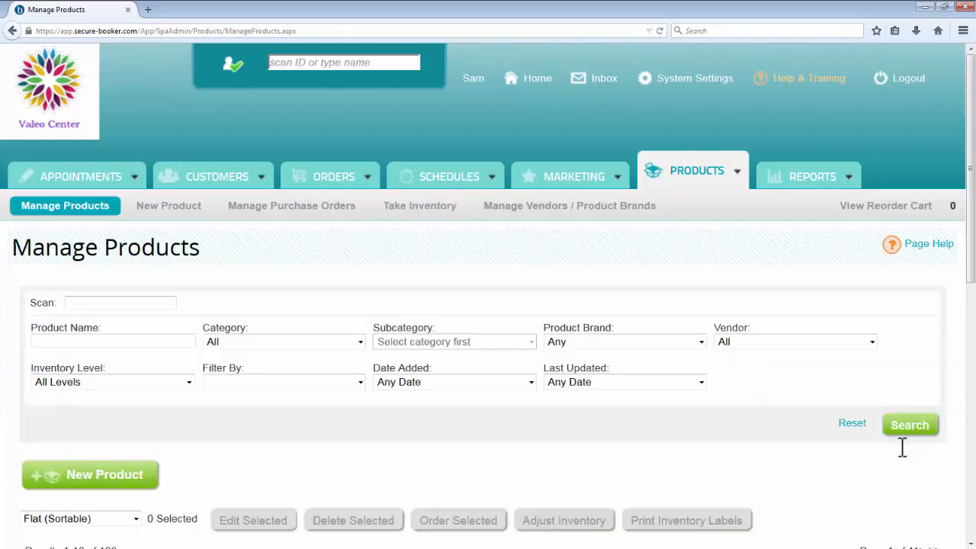
# Step: View the adjustment history of the Alagio Matte Wax in the product list and close it
pyautogui.scroll(-5, 902, 447)
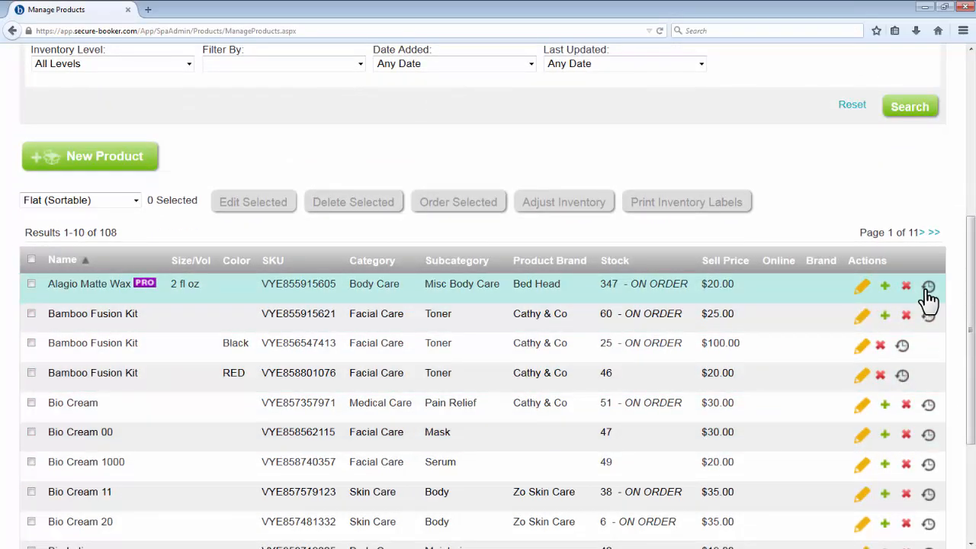
pyautogui.click(928, 289)
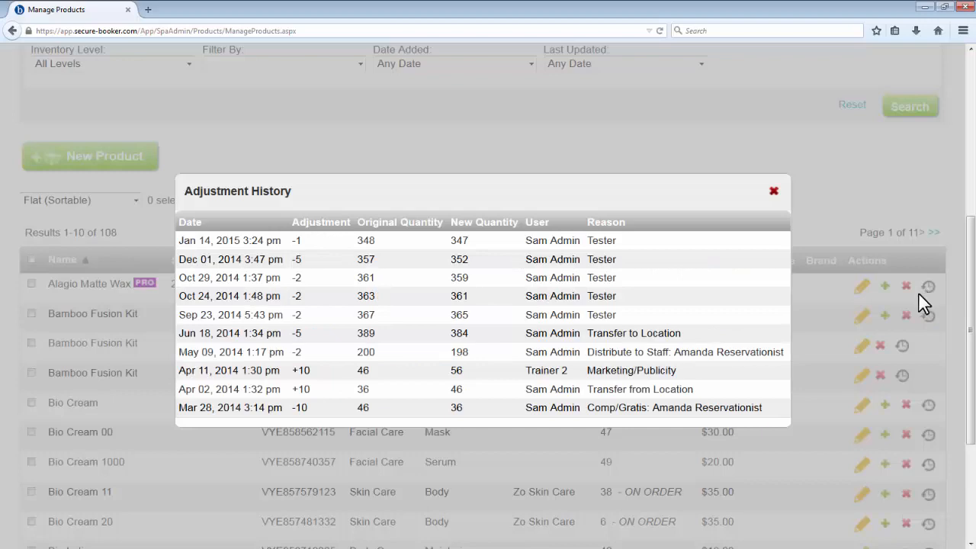
pyautogui.scroll(-2, 922, 301)
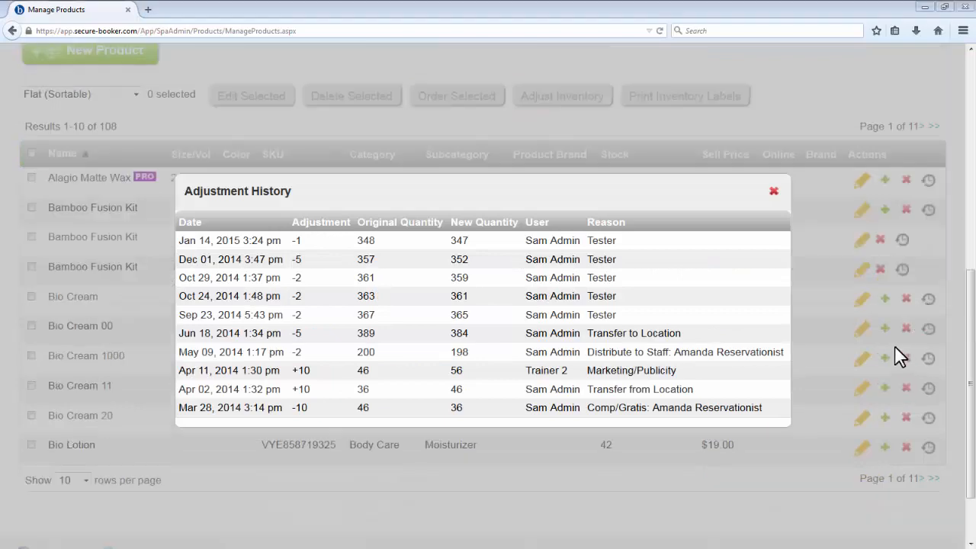
pyautogui.click(773, 190)
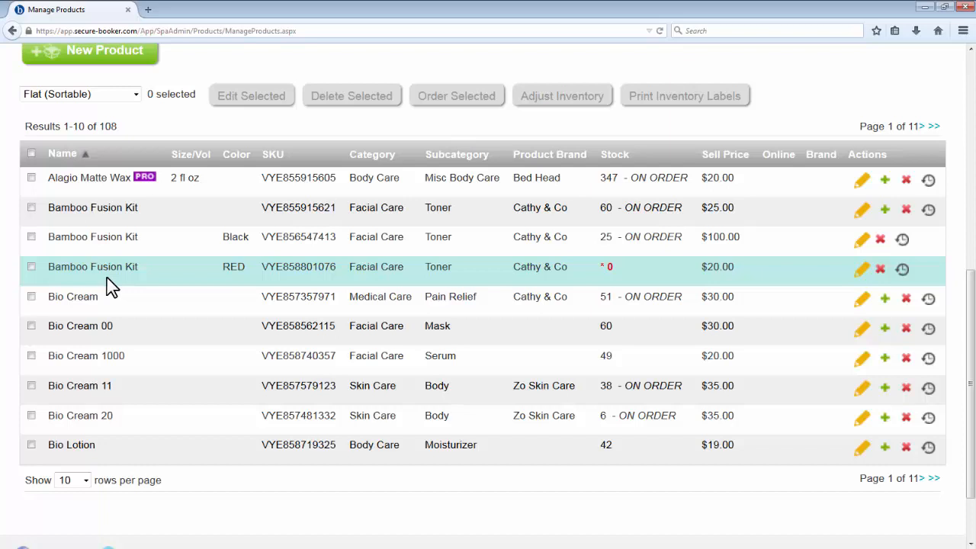
# Step: Order the RED Bamboo Fusion Kit with a reorder quantity of 25 and generate the purchase order
pyautogui.click(31, 267)
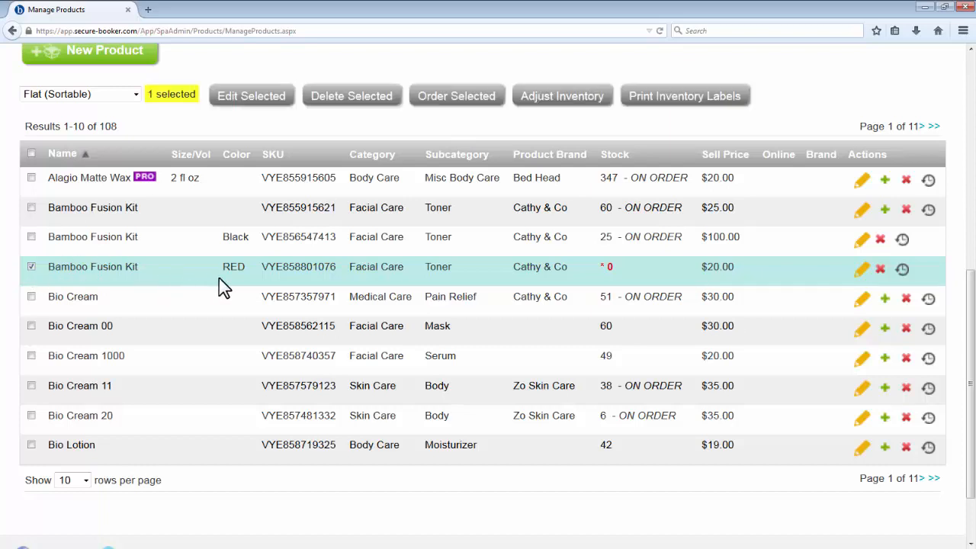
pyautogui.click(442, 115)
pyautogui.scroll(-2, 972, 289)
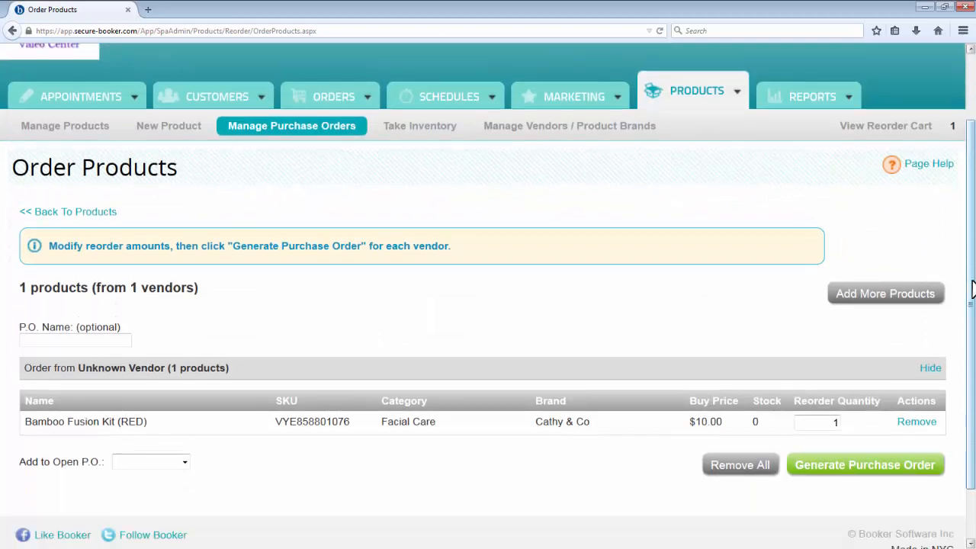
pyautogui.scroll(-1, 971, 290)
pyautogui.moveTo(823, 396); pyautogui.dragTo(893, 403)
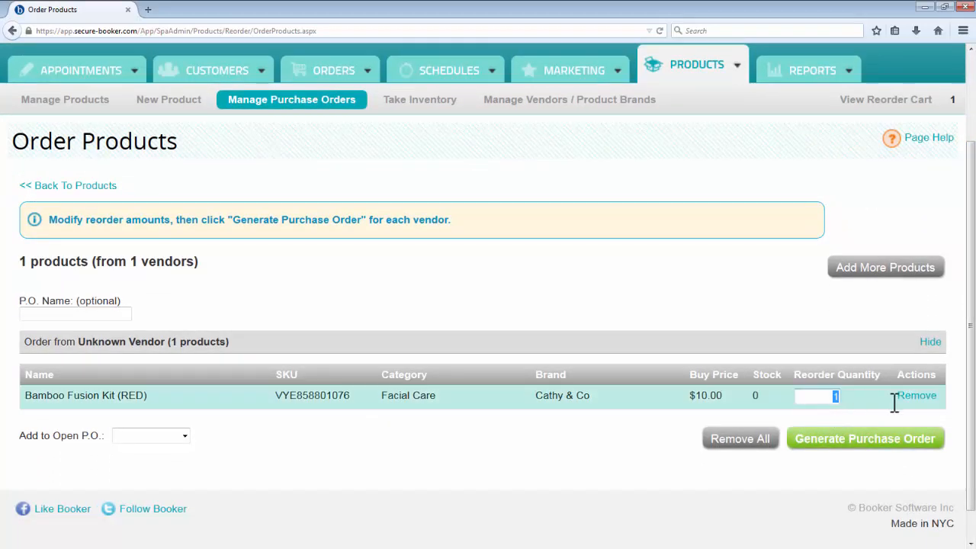
pyautogui.write('25')
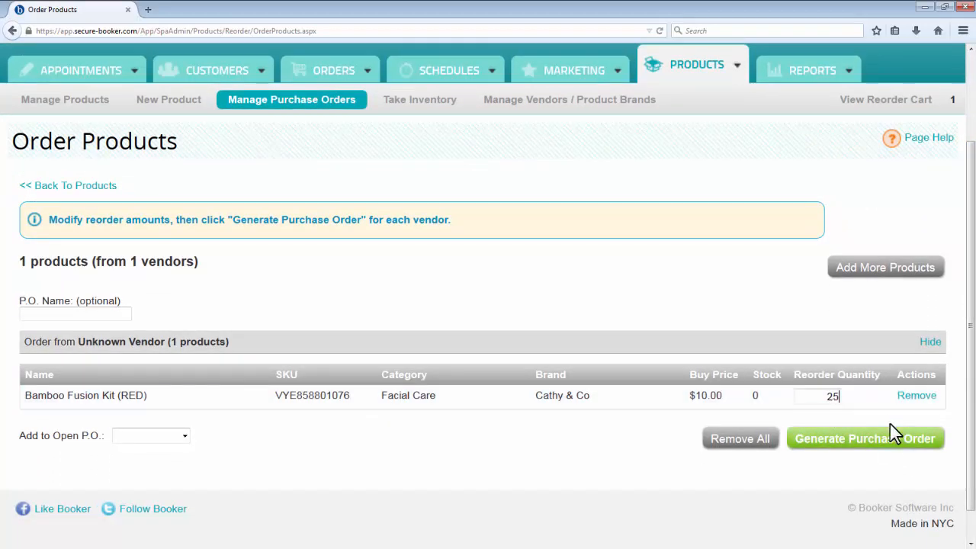
pyautogui.click(889, 445)
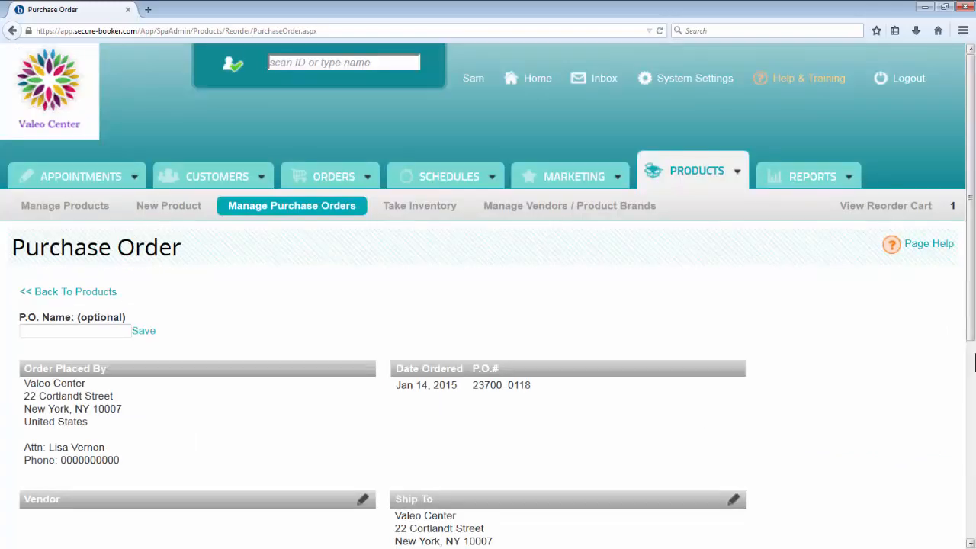
# Step: Examine the vendor, ship-to and product sections of the generated purchase order and its receive, email and print options
pyautogui.scroll(-5, 974, 363)
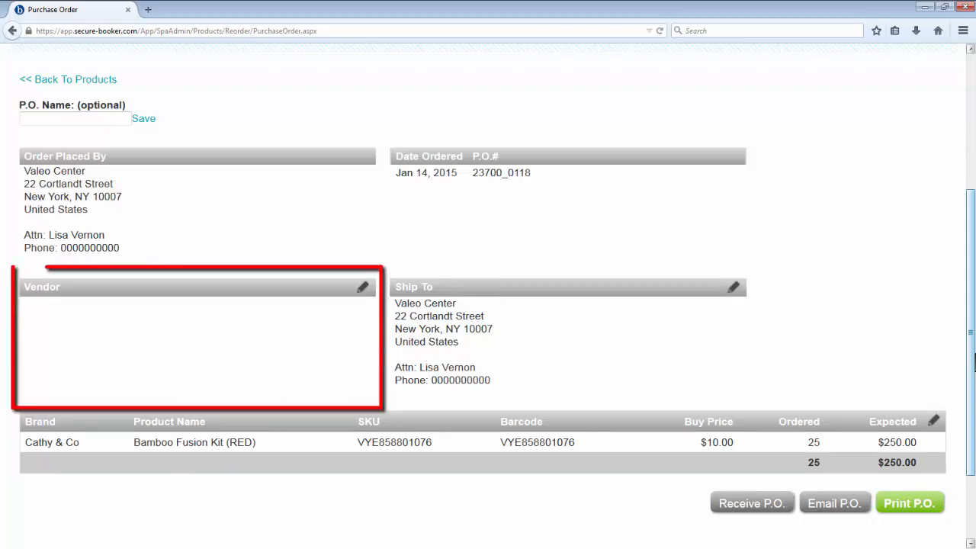
pyautogui.scroll(-3, 973, 363)
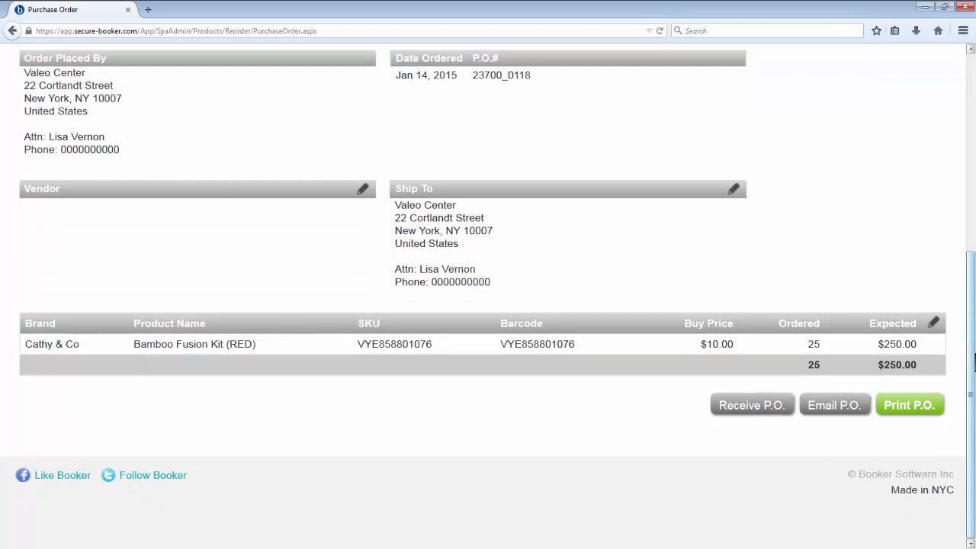
pyautogui.scroll(5, 974, 362)
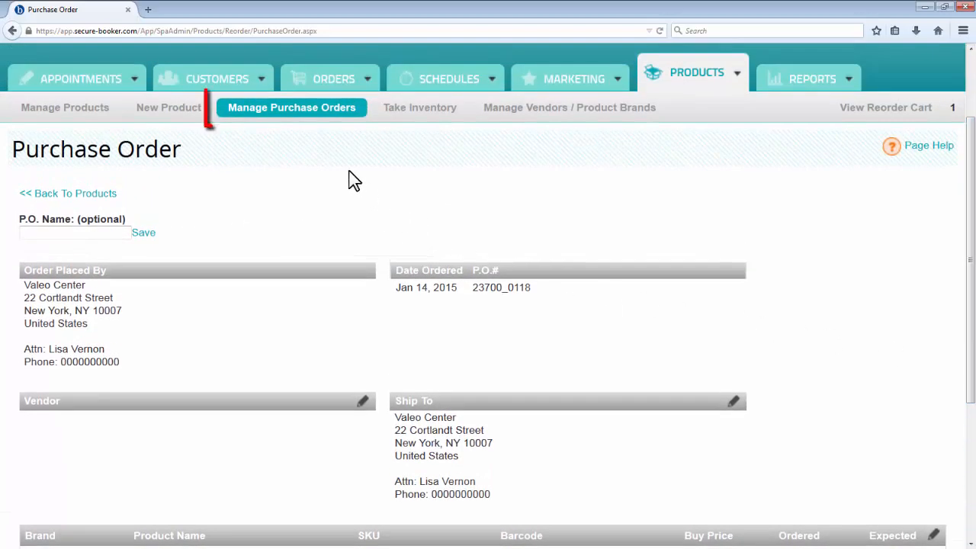
# Step: Go to the Purchase Orders page and look over the search filters and the list of orders
pyautogui.click(329, 116)
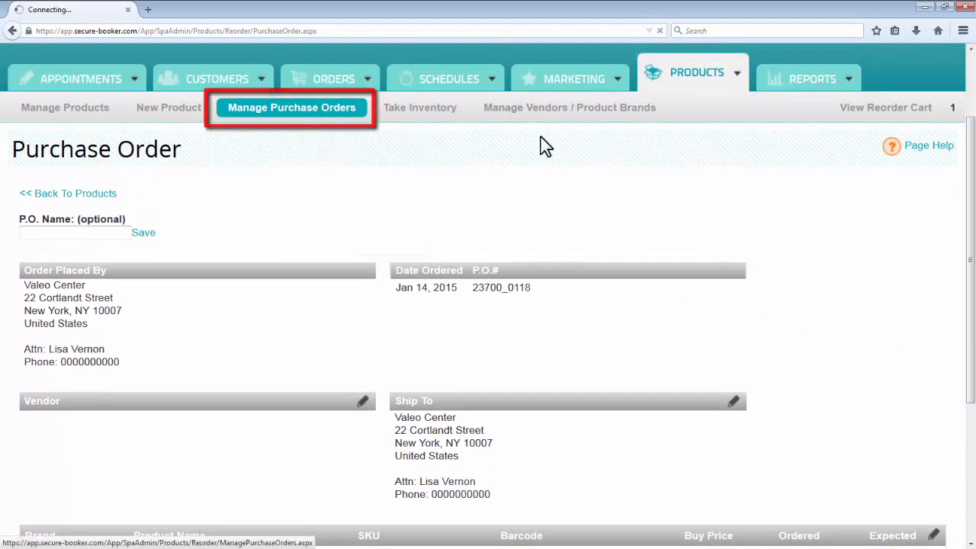
pyautogui.scroll(-2, 973, 259)
pyautogui.scroll(-1, 973, 259)
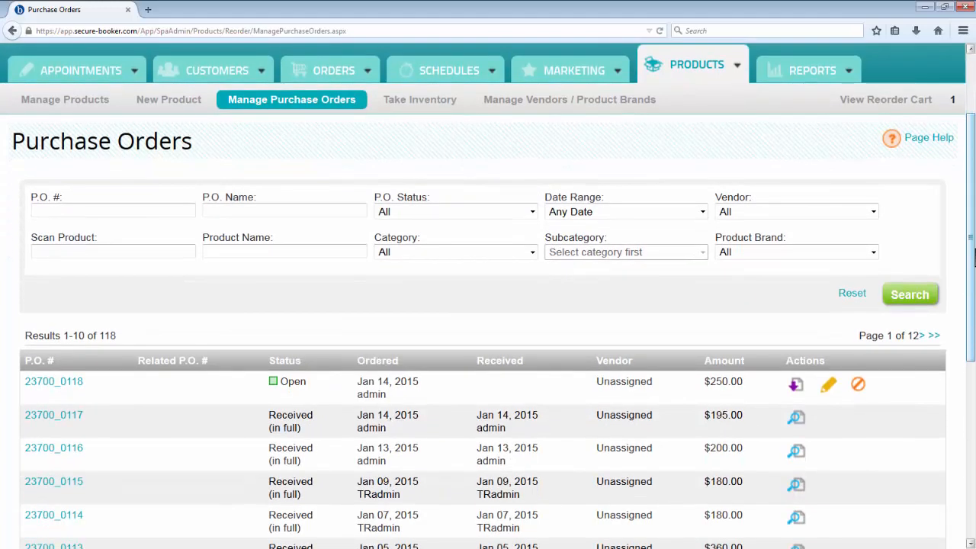
# Step: Receive all 25 units of the open Bamboo Fusion Kit purchase order and update the inventory without printing labels
pyautogui.scroll(-3, 973, 259)
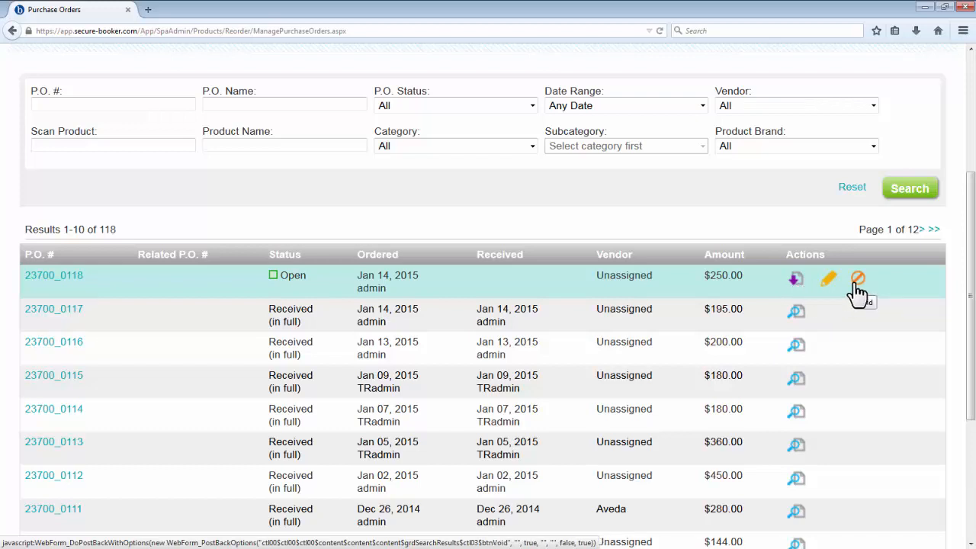
pyautogui.click(803, 285)
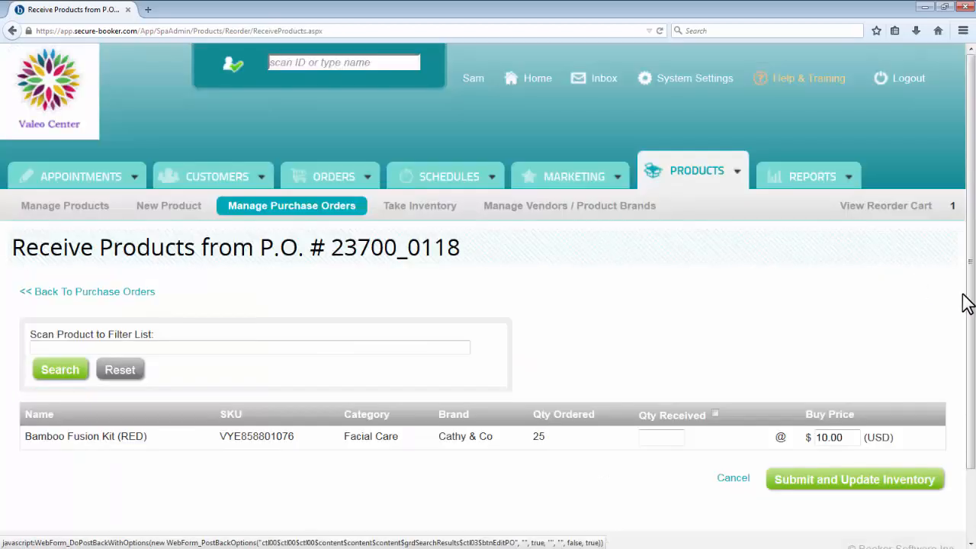
pyautogui.scroll(-2, 963, 298)
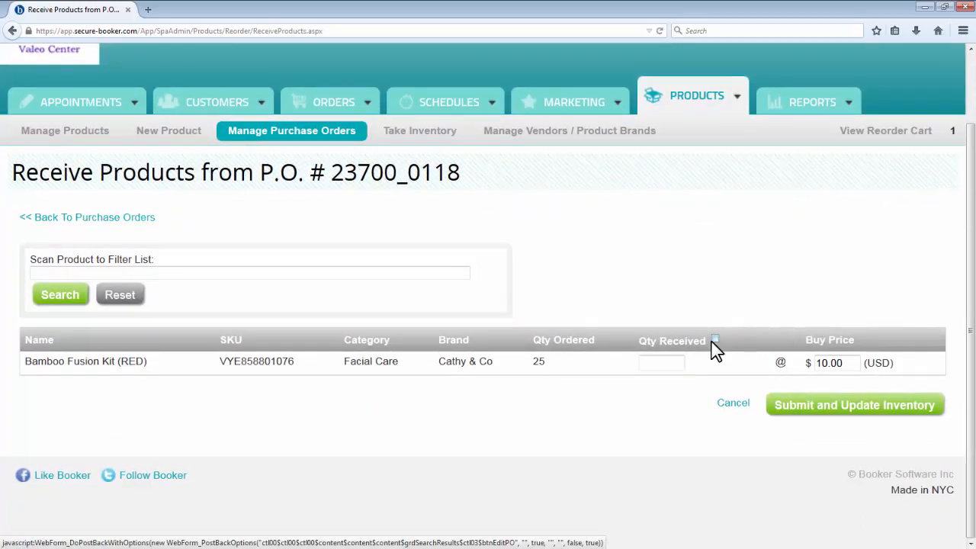
pyautogui.click(716, 340)
pyautogui.click(807, 409)
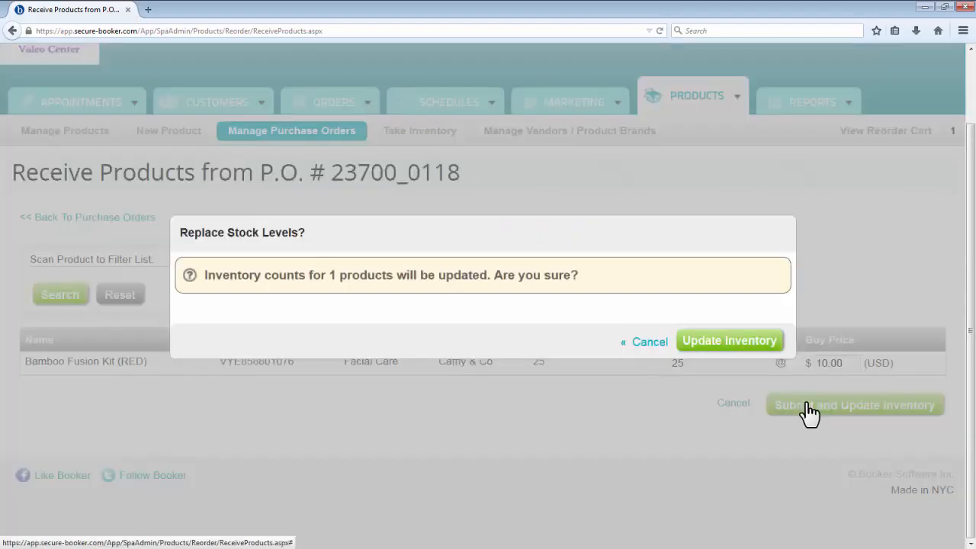
pyautogui.click(748, 346)
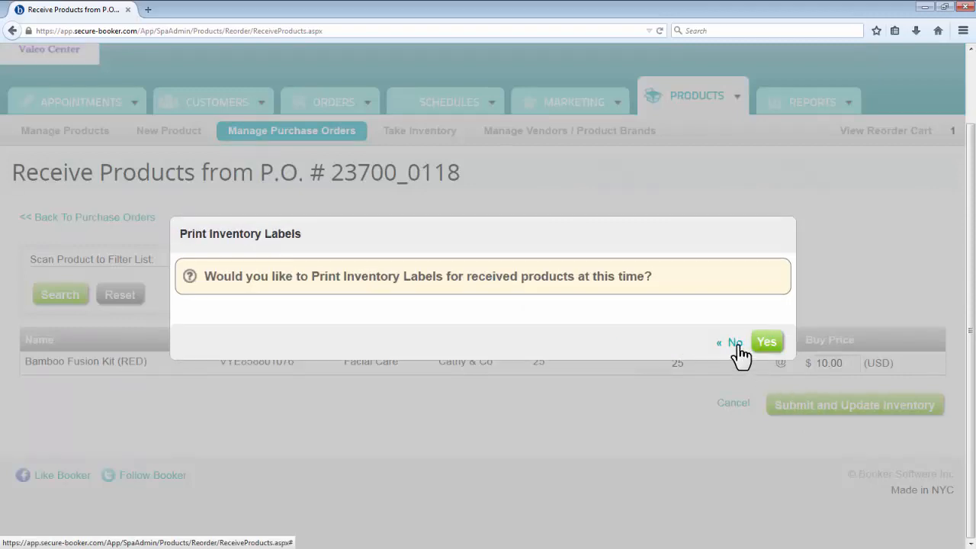
pyautogui.click(734, 344)
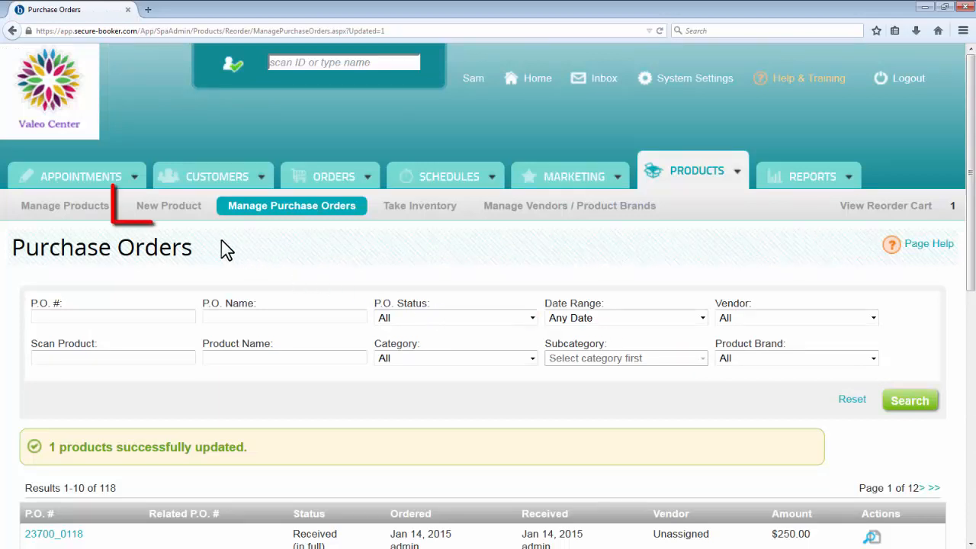
# Step: Start a new product named Nail Polish in category Nail Care with subcategory Polish
pyautogui.click(180, 213)
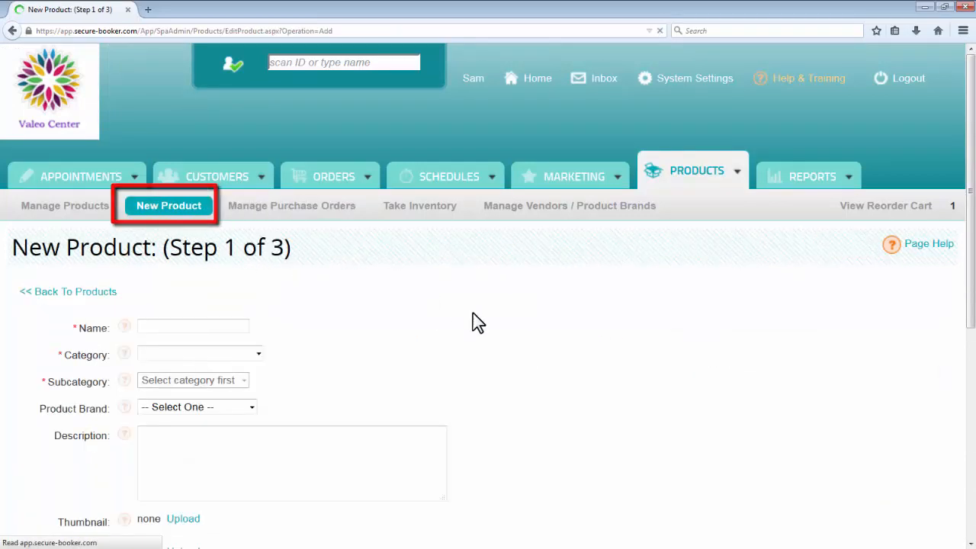
pyautogui.scroll(-5, 645, 396)
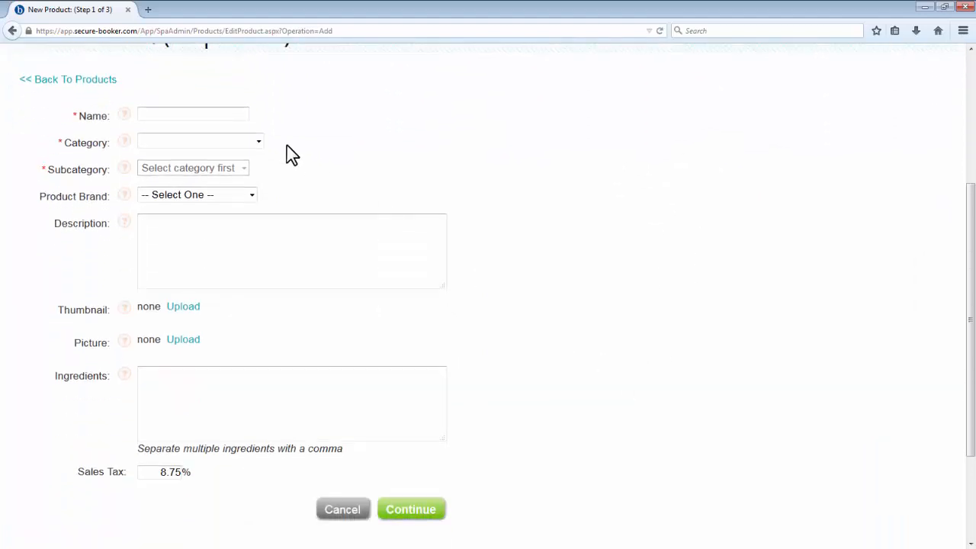
pyautogui.click(220, 114)
pyautogui.write('Nail Polish')
pyautogui.click(232, 144)
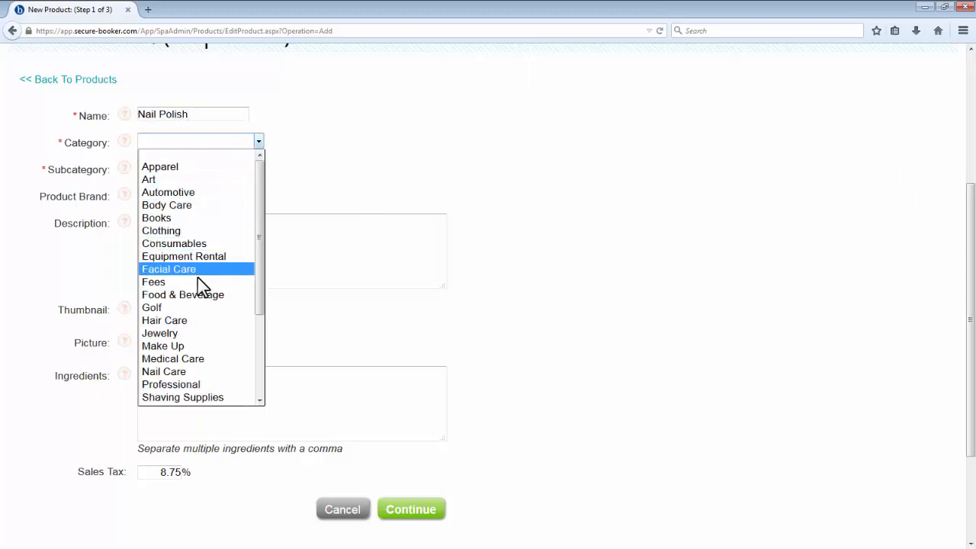
pyautogui.click(183, 372)
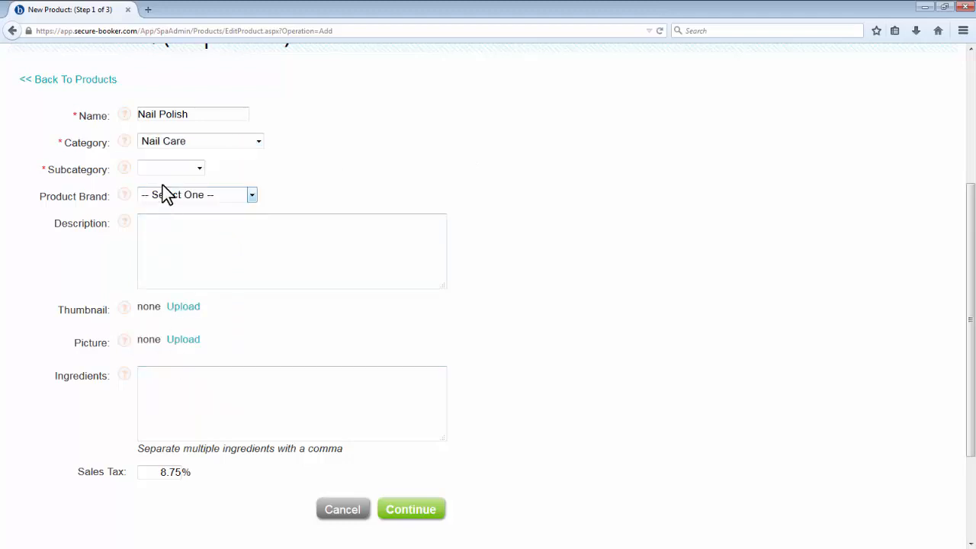
pyautogui.click(174, 170)
pyautogui.click(161, 231)
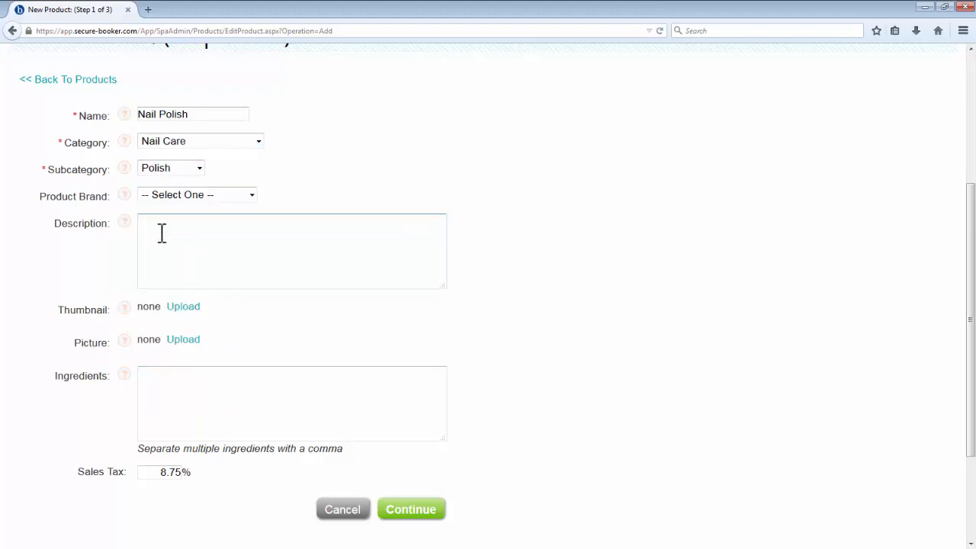
# Step: Set the new product's brand to Modern Art and continue to the inventory and price details
pyautogui.click(210, 196)
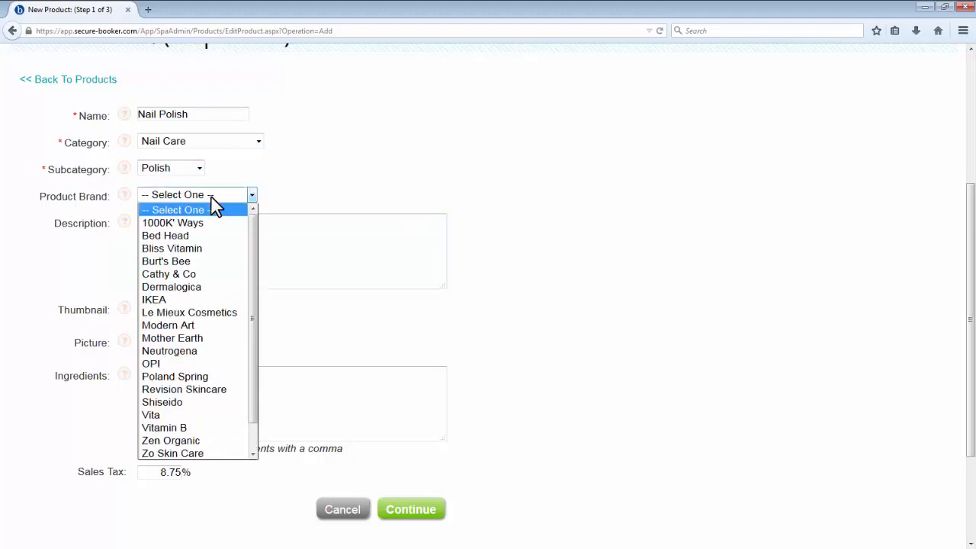
pyautogui.moveTo(251, 238); pyautogui.dragTo(243, 300)
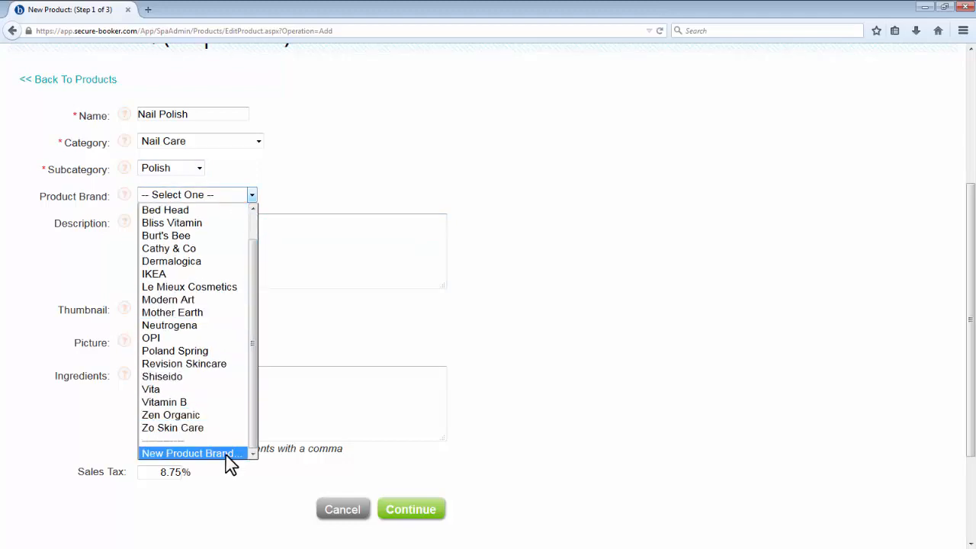
pyautogui.click(229, 299)
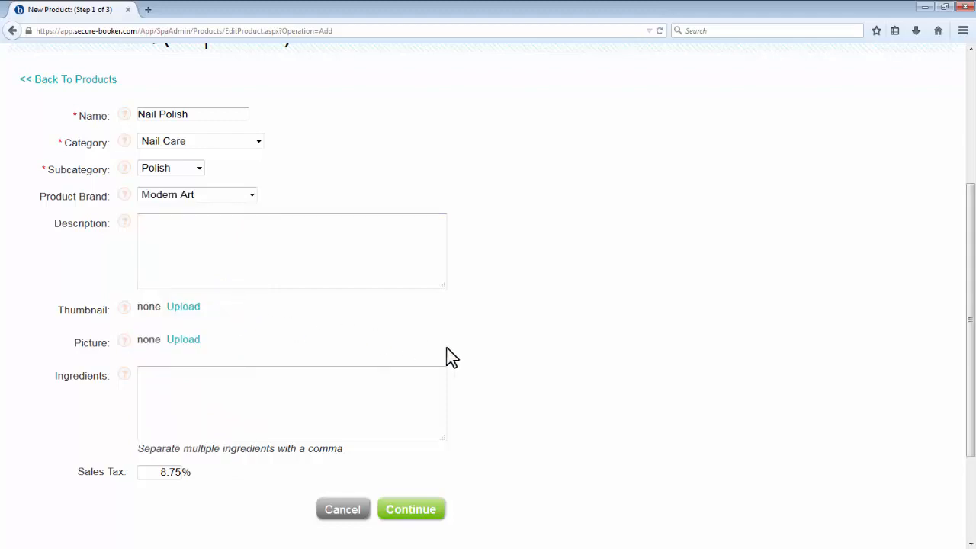
pyautogui.click(432, 509)
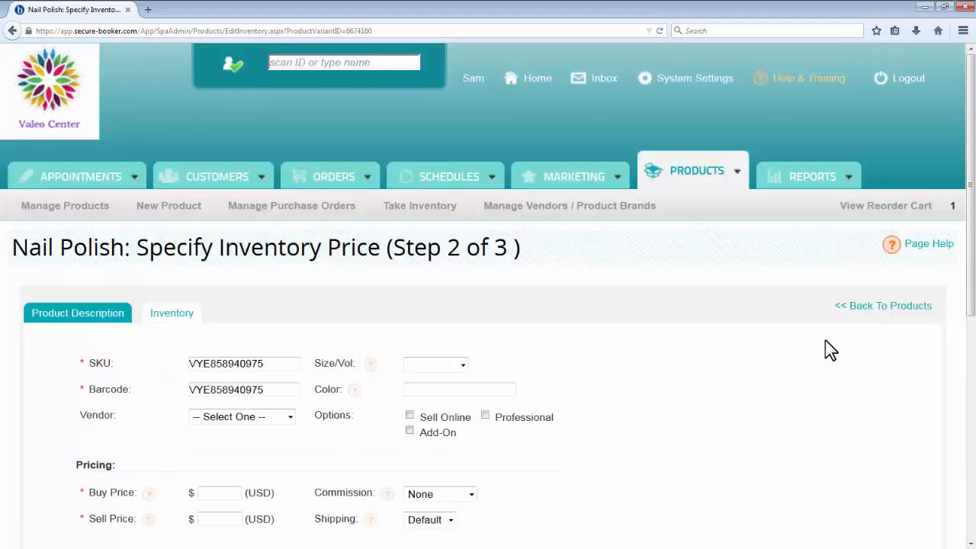
pyautogui.scroll(-3, 825, 339)
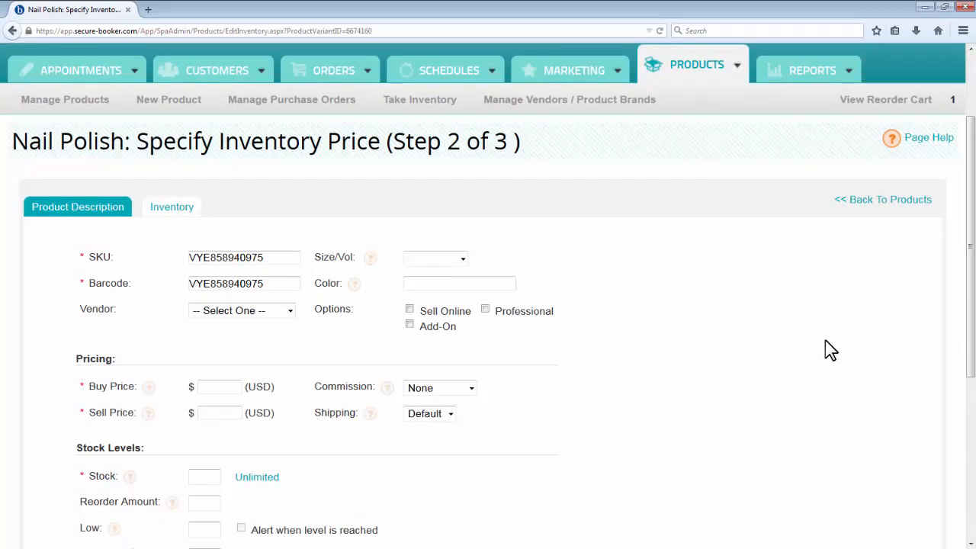
pyautogui.scroll(-3, 825, 340)
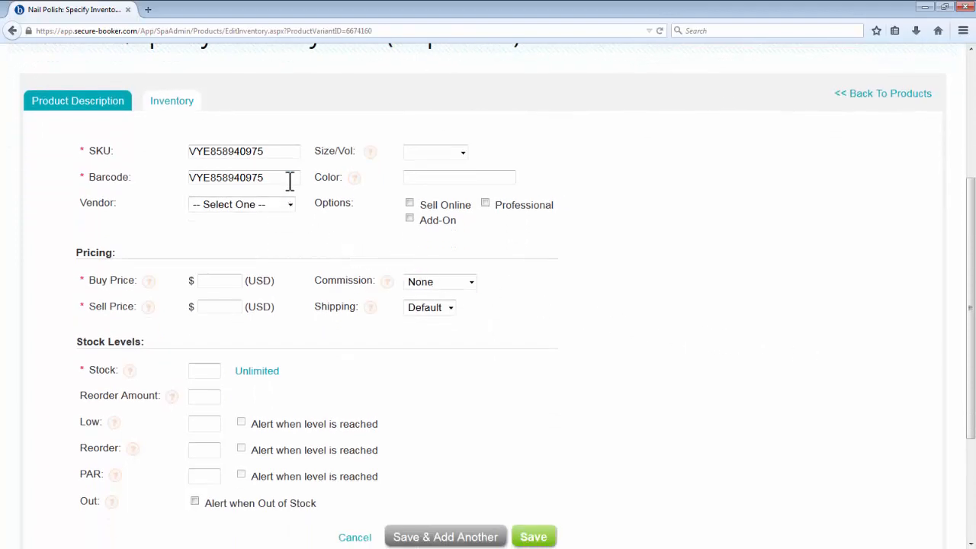
pyautogui.moveTo(257, 183); pyautogui.dragTo(150, 183)
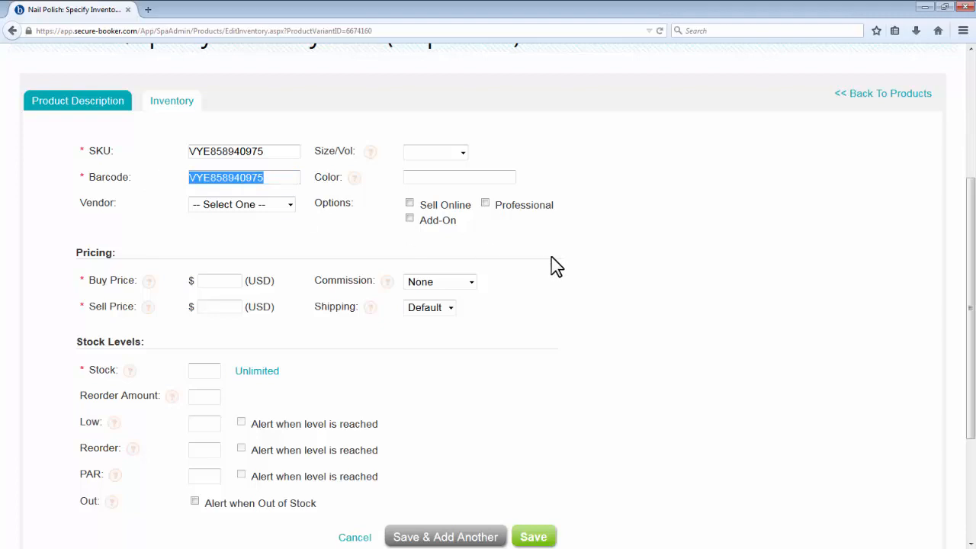
pyautogui.press('BackSpace')
pyautogui.write('7845')
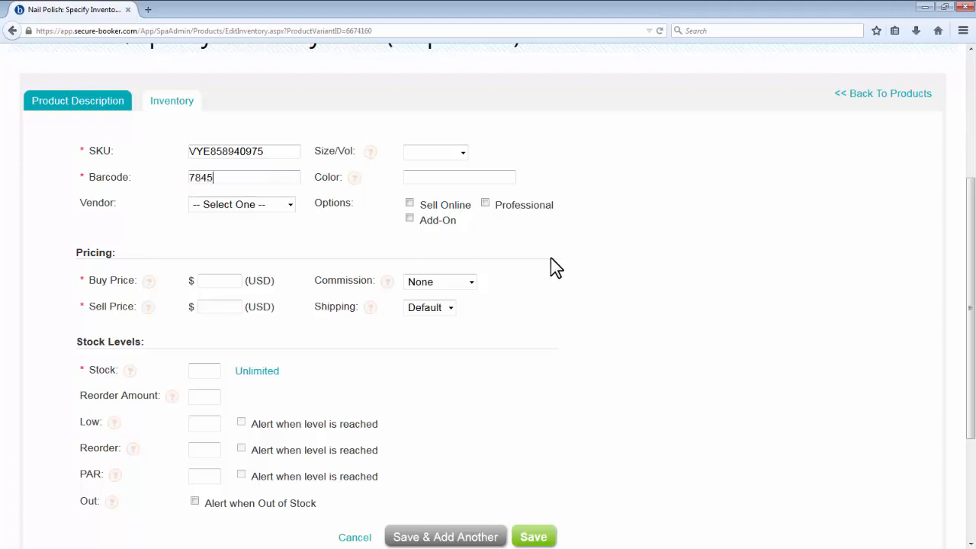
pyautogui.write('45742357')
# Step: Set the Nail Polish buy price to $2, sell price to $4 and stock to 15, and save it
pyautogui.scroll(-3, 609, 266)
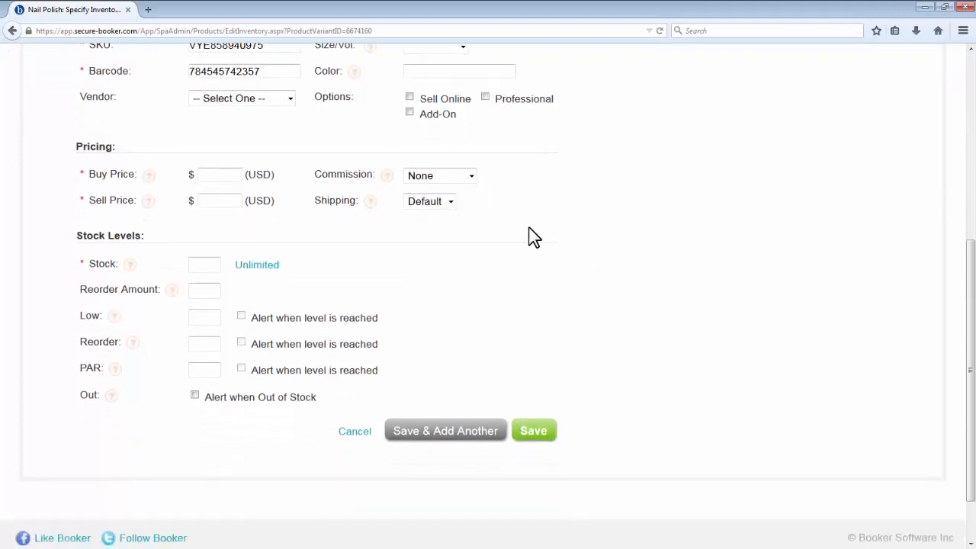
pyautogui.click(222, 173)
pyautogui.write('2')
pyautogui.click(222, 198)
pyautogui.write('4')
pyautogui.click(218, 261)
pyautogui.write('15')
pyautogui.click(533, 431)
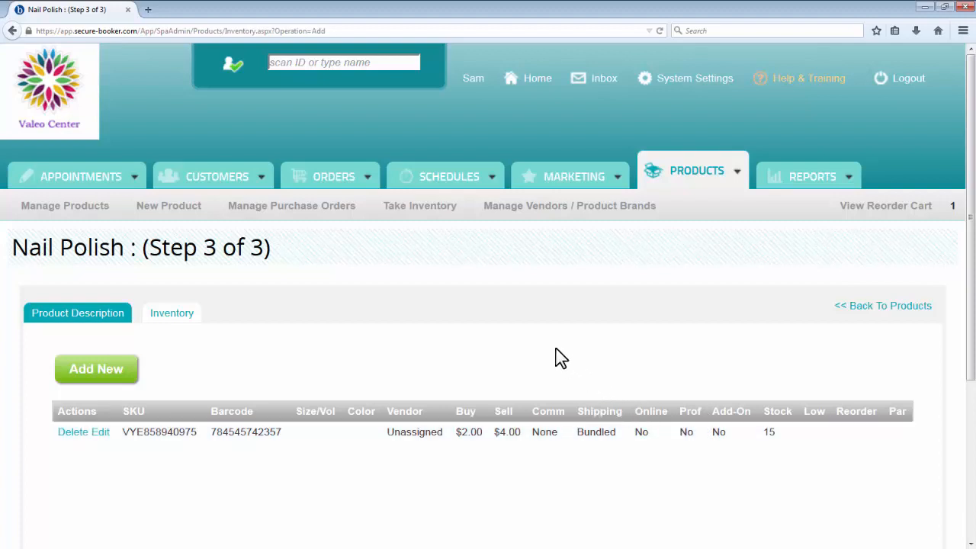
# Step: Start taking inventory with manual entry and bring up the product count list
pyautogui.click(446, 216)
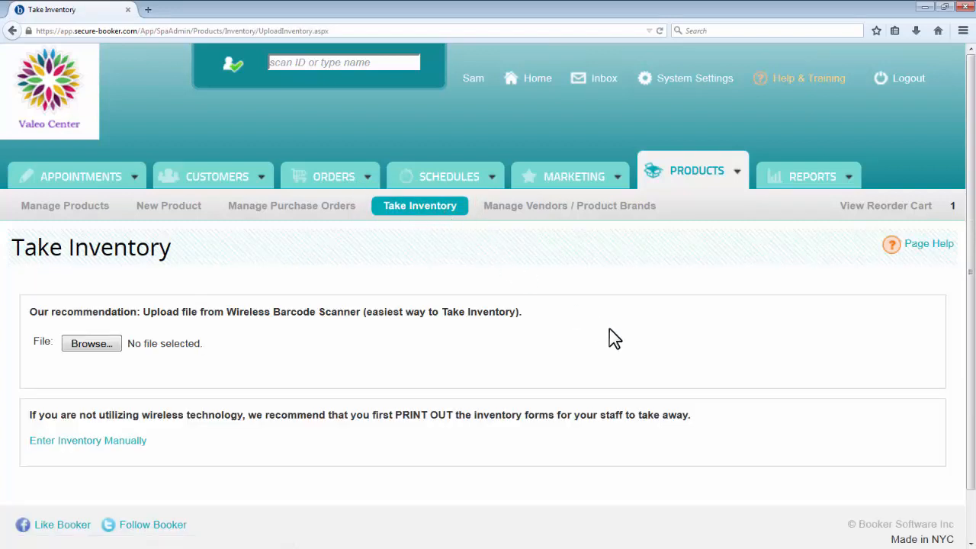
pyautogui.scroll(-2, 614, 338)
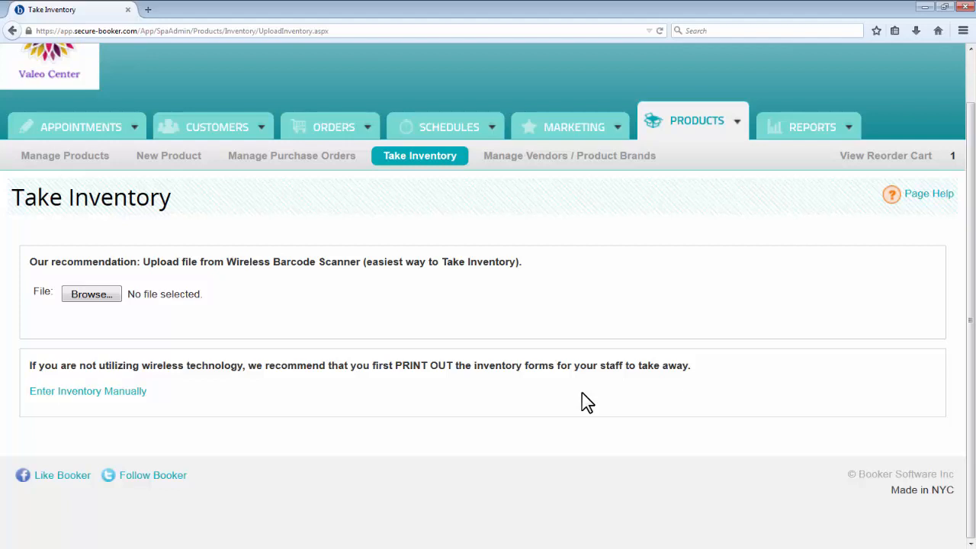
pyautogui.click(107, 397)
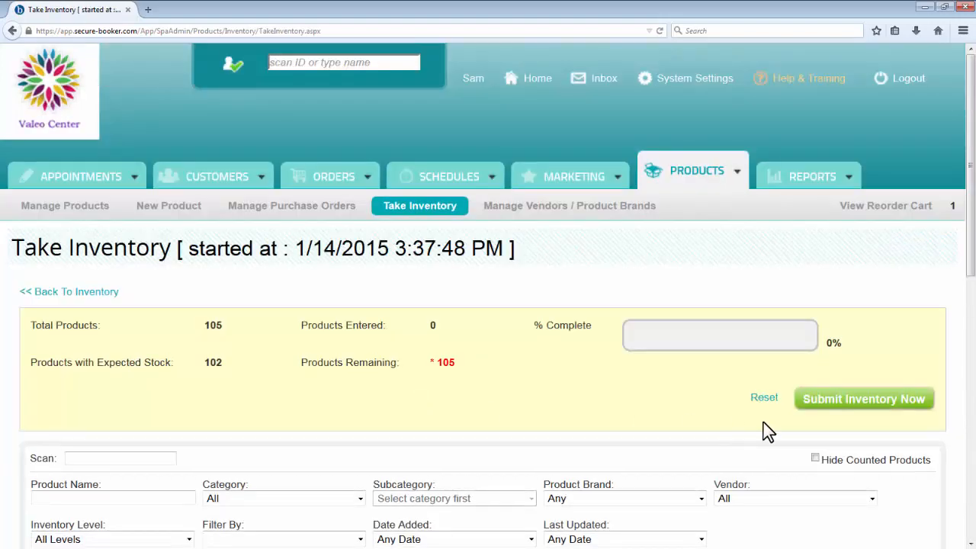
pyautogui.scroll(-5, 766, 431)
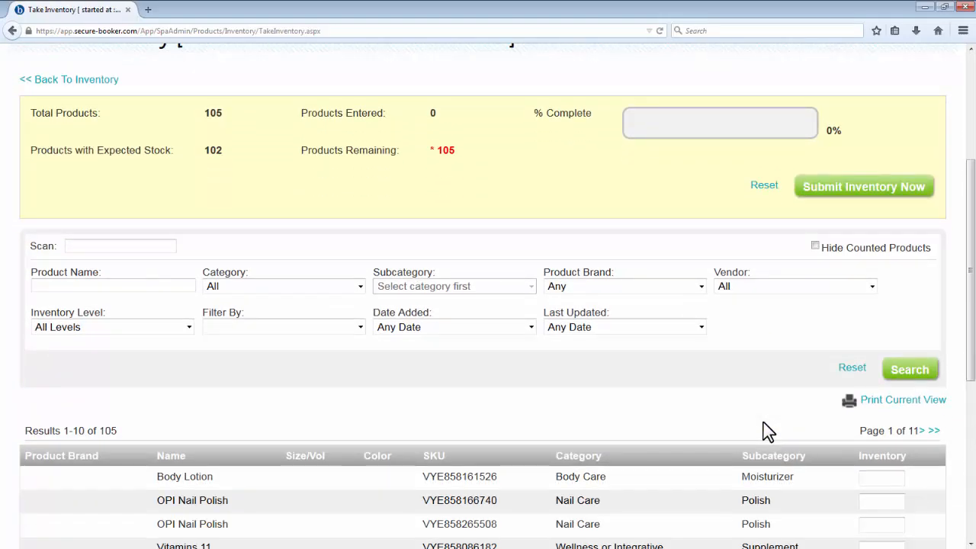
pyautogui.scroll(-3, 766, 431)
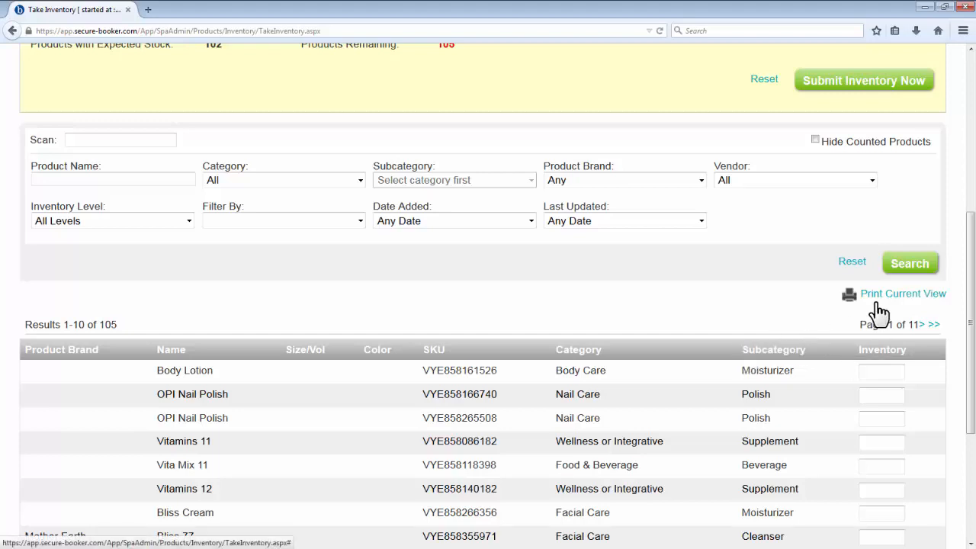
# Step: Enter inventory counts of 25 for Body Lotion and 15 and 10 for the two OPI Nail Polish entries
pyautogui.click(880, 369)
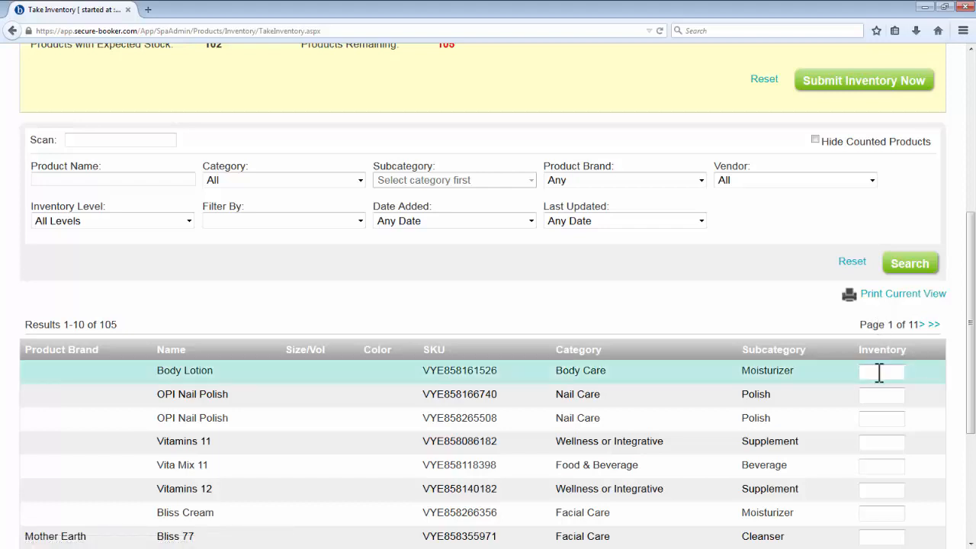
pyautogui.write('25')
pyautogui.click(878, 394)
pyautogui.write('15')
pyautogui.click(881, 418)
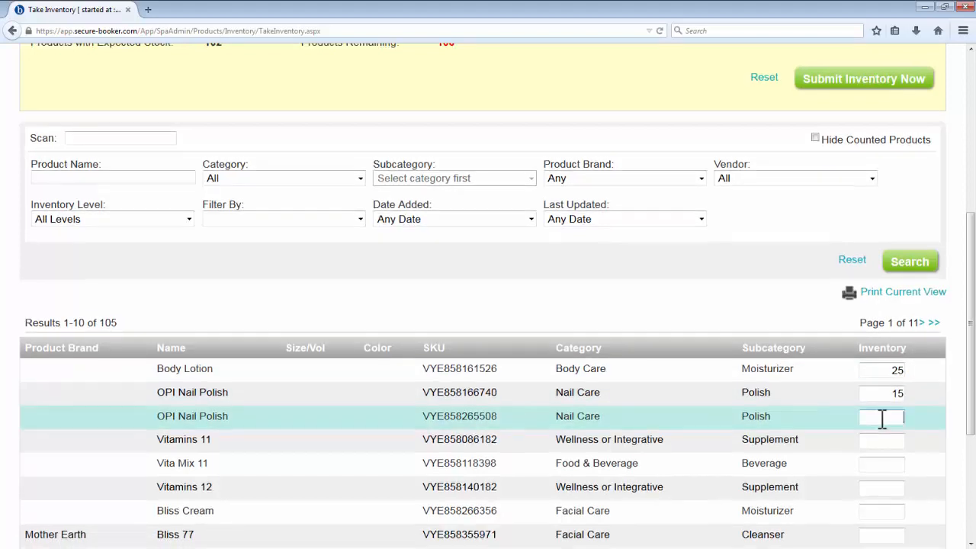
pyautogui.write('10')
pyautogui.press('Tab')
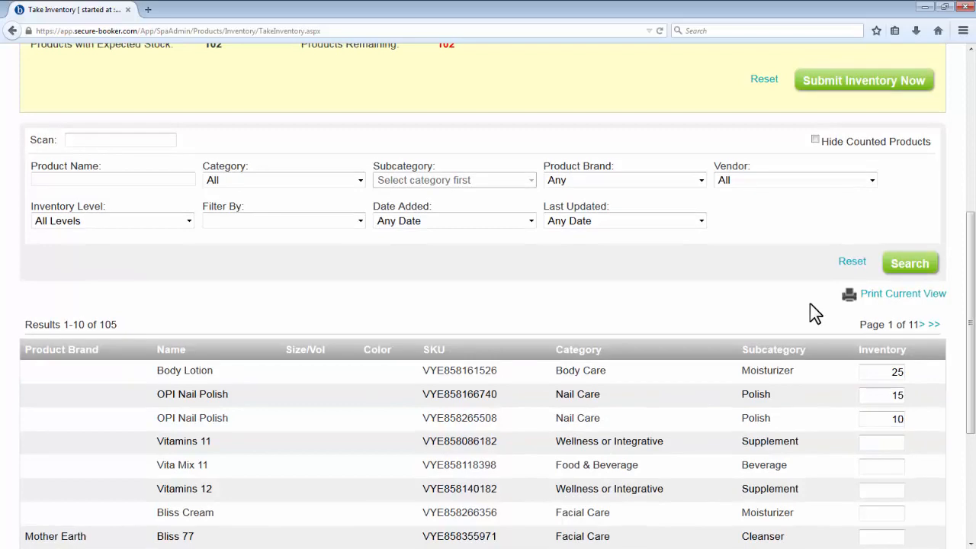
# Step: Submit the inventory count, replacing the current stock levels, and look over the product list
pyautogui.scroll(3, 809, 303)
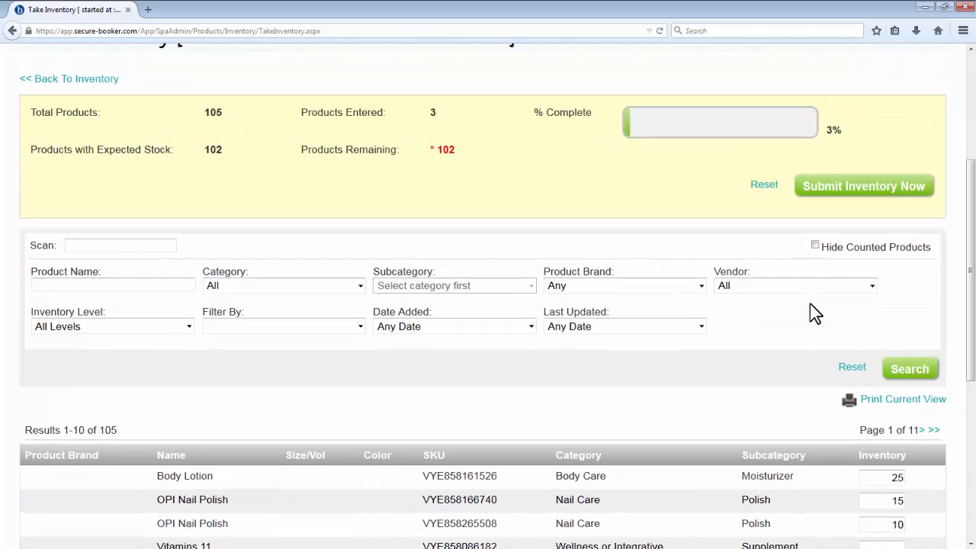
pyautogui.click(820, 200)
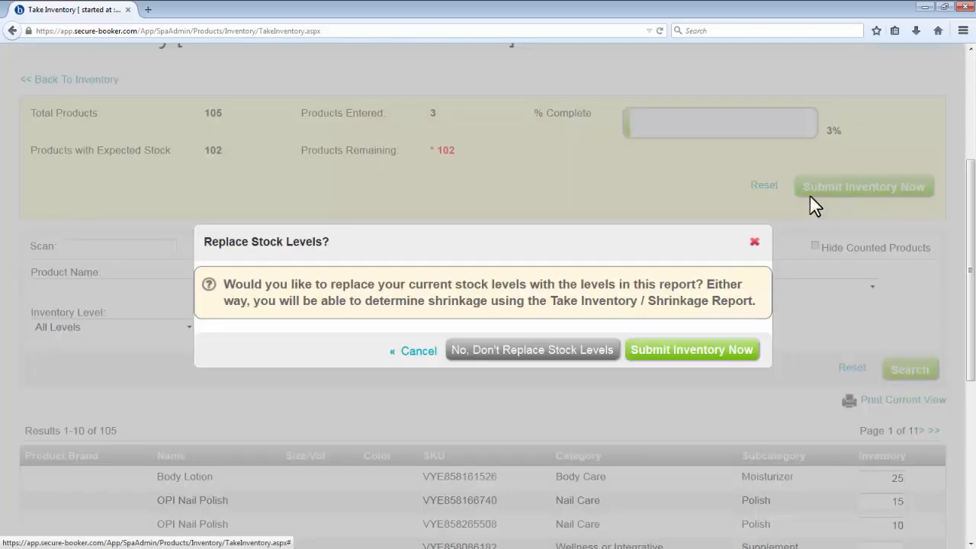
pyautogui.click(751, 351)
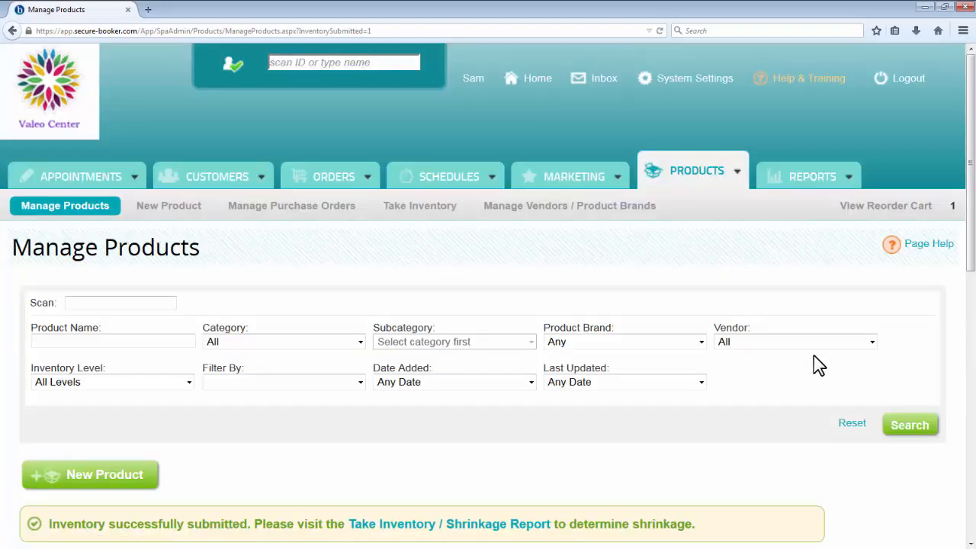
pyautogui.scroll(-5, 813, 355)
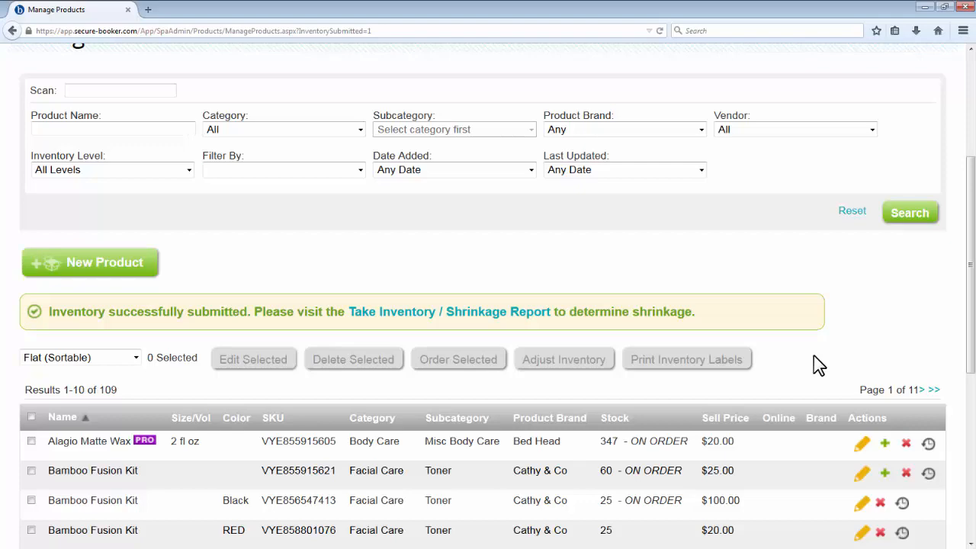
pyautogui.scroll(5, 813, 364)
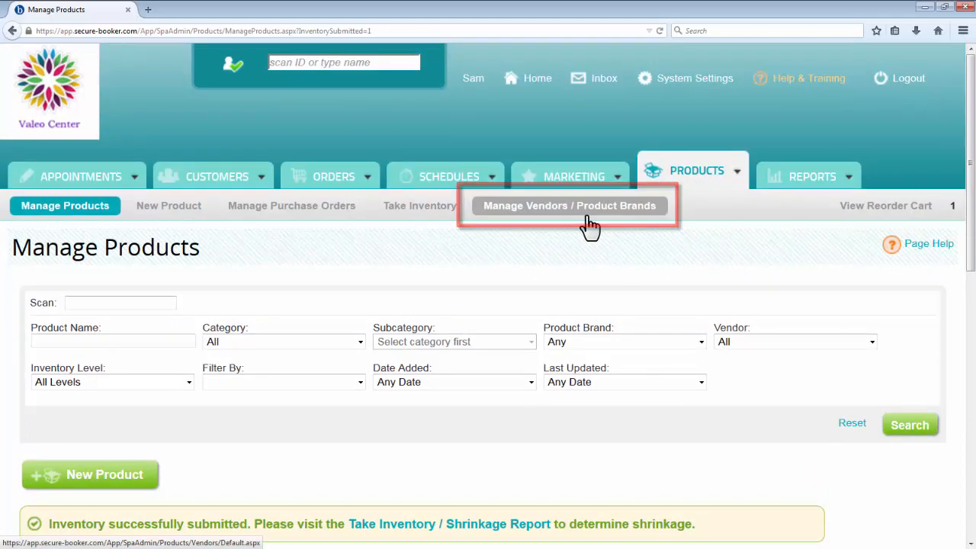
# Step: View the list of product vendors and switch to the list of product brands
pyautogui.click(587, 215)
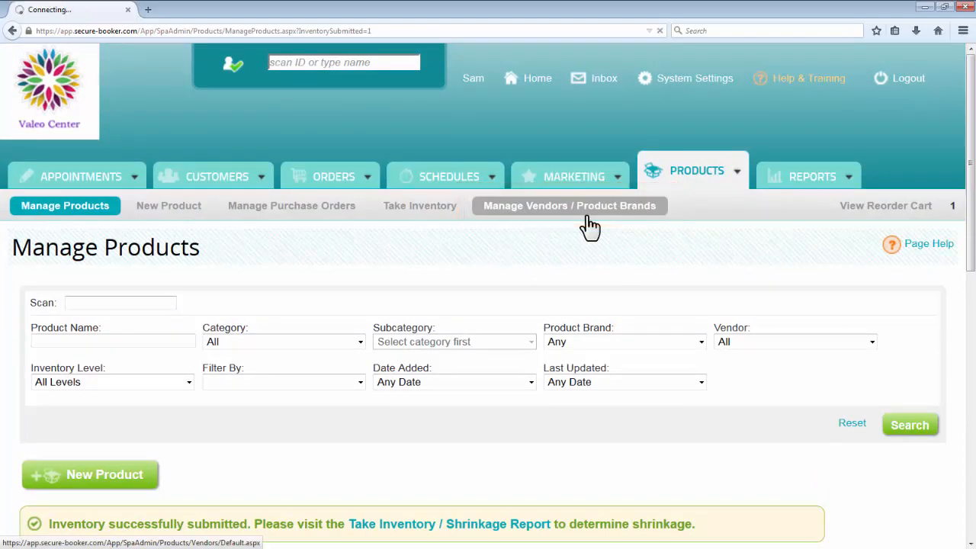
pyautogui.scroll(-3, 749, 286)
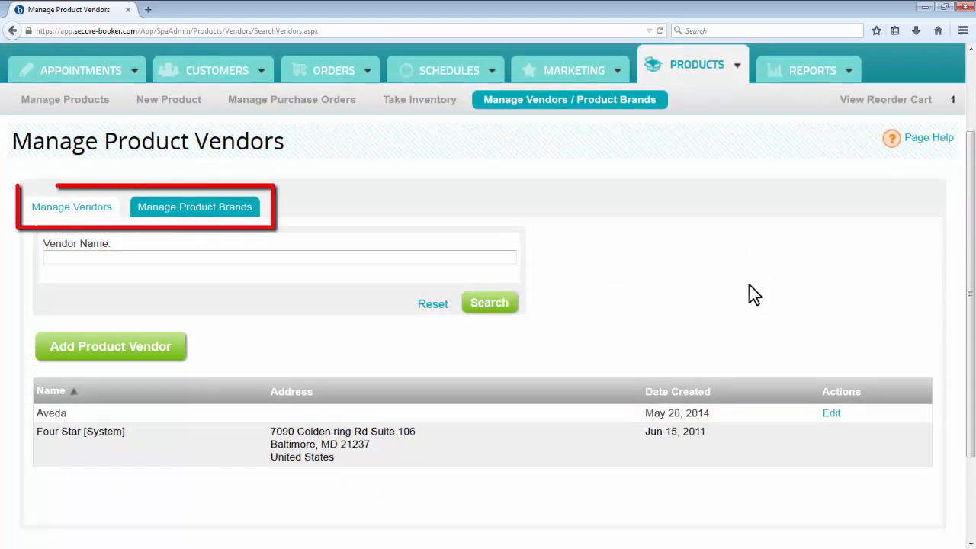
pyautogui.click(227, 211)
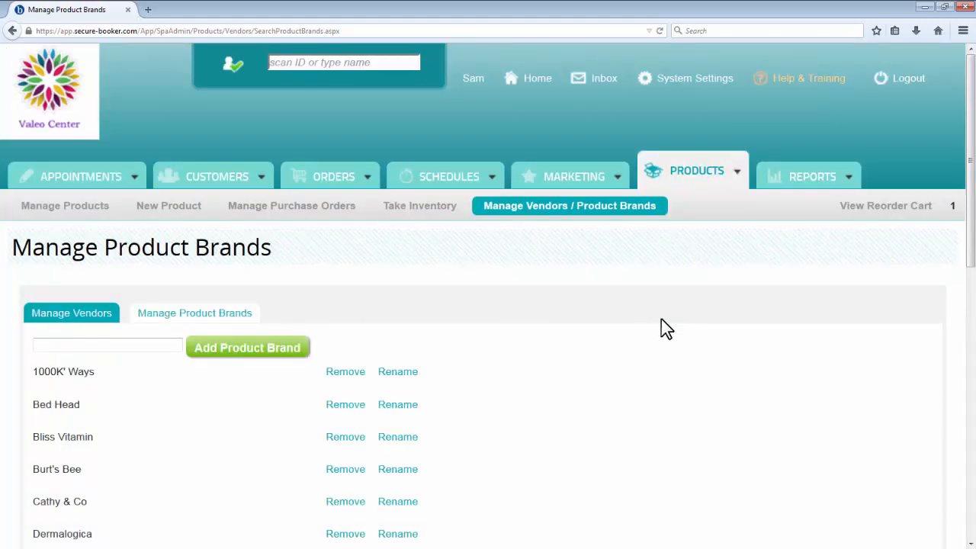